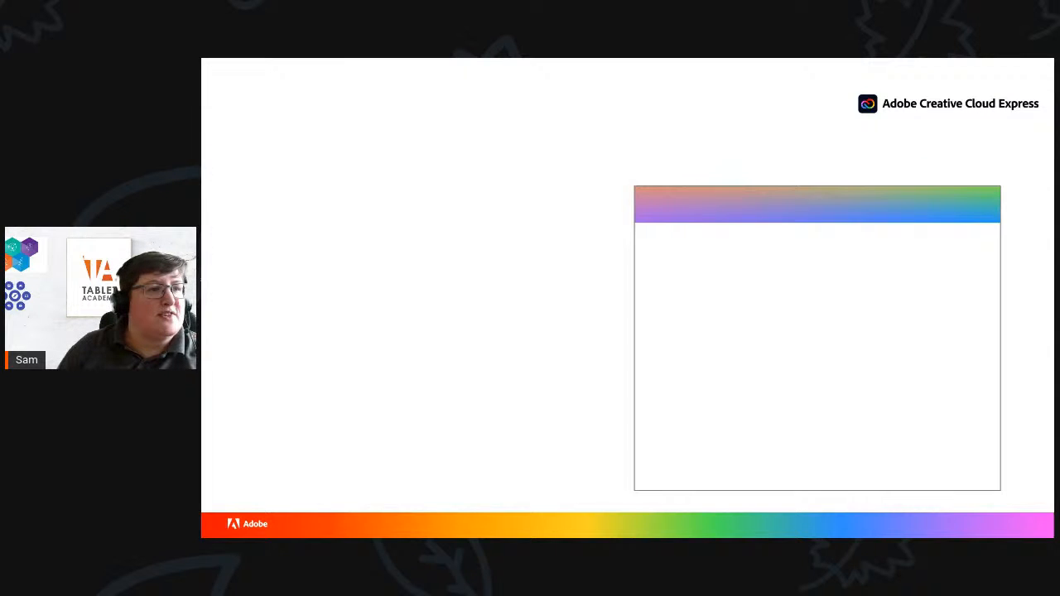
End the slide show and switch to the browser page with the character archetype infographic resource.
key(Escape)
key(shift+F5)
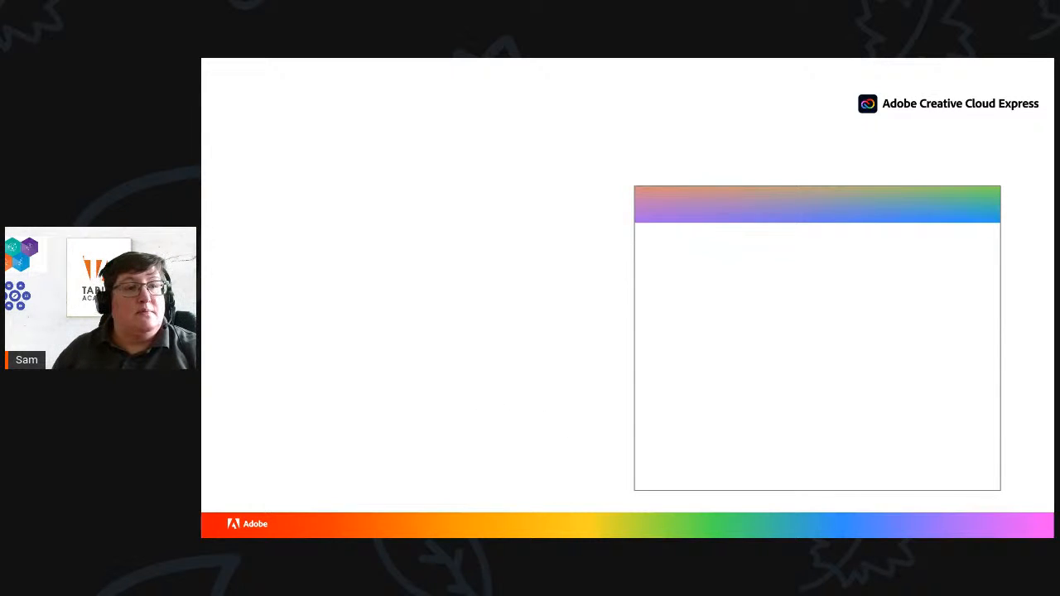
key(alt+Tab)
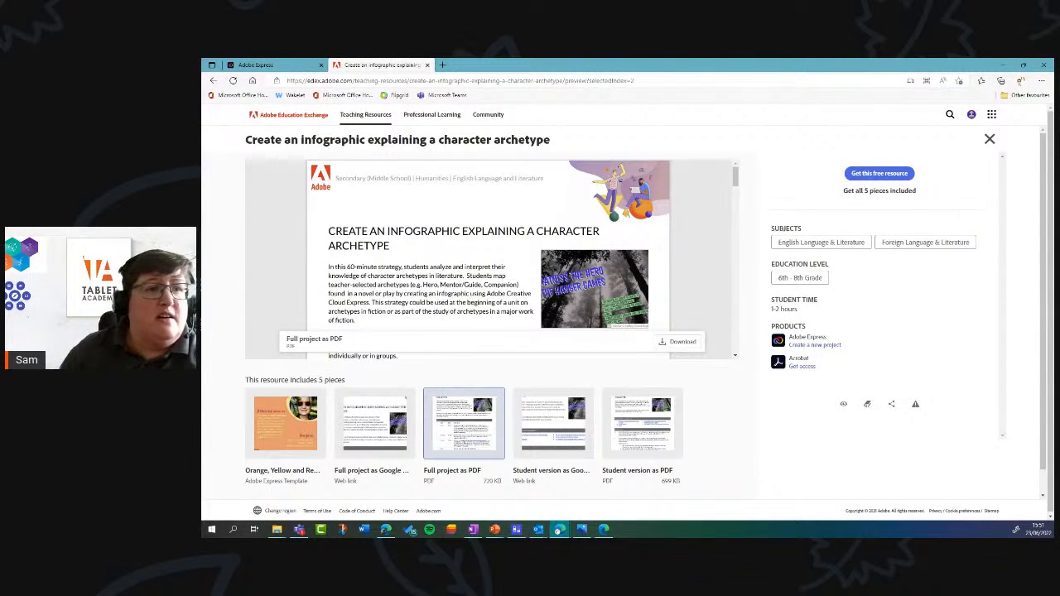
Bring up the QR code image, display it in a maximized window, and minimize it.
key(alt+Tab)
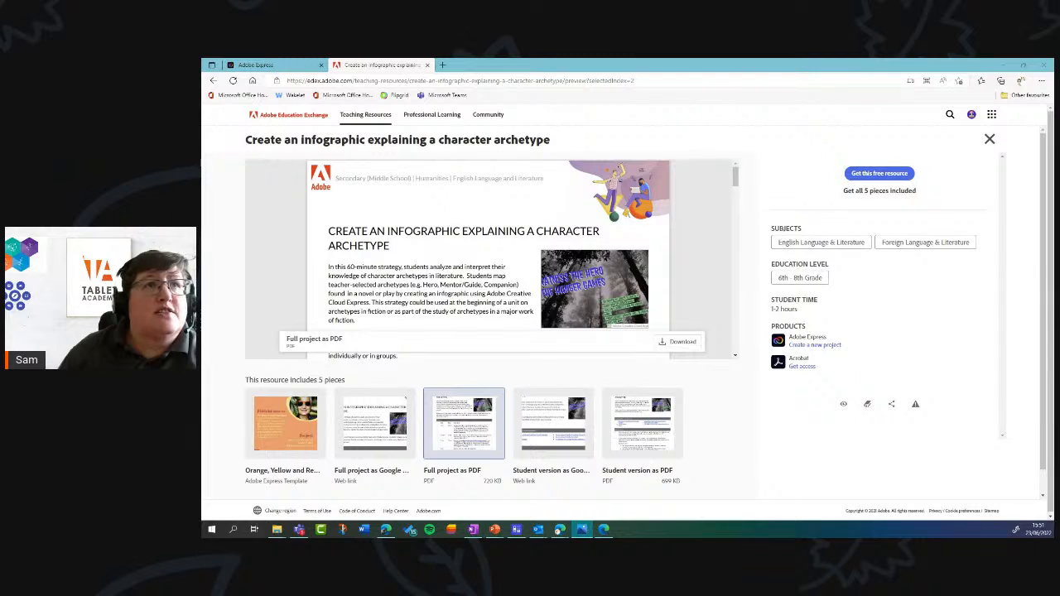
drag(204, 331, 646, 139)
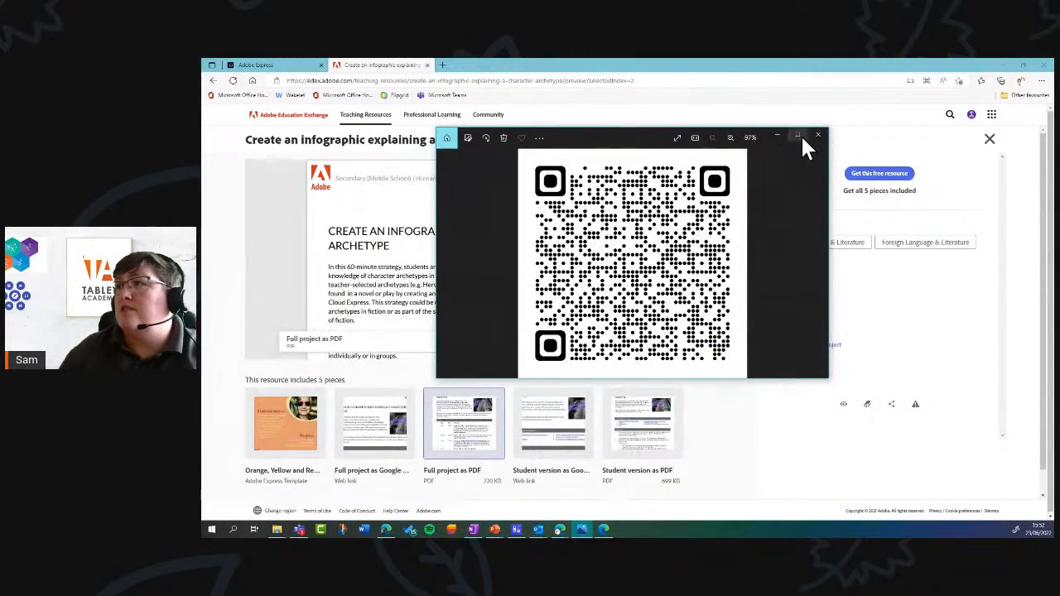
click(799, 134)
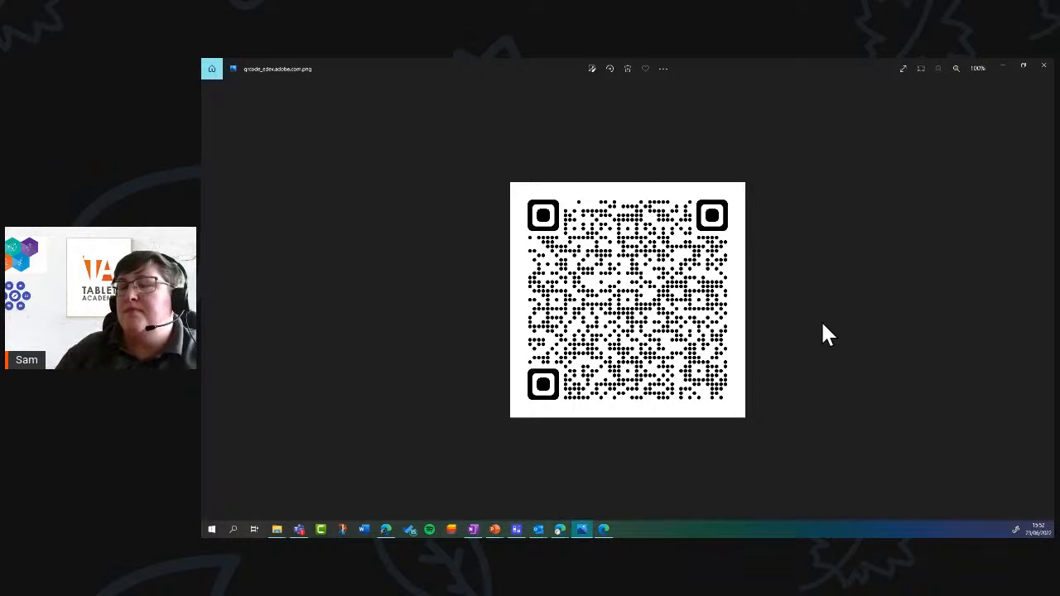
click(1008, 70)
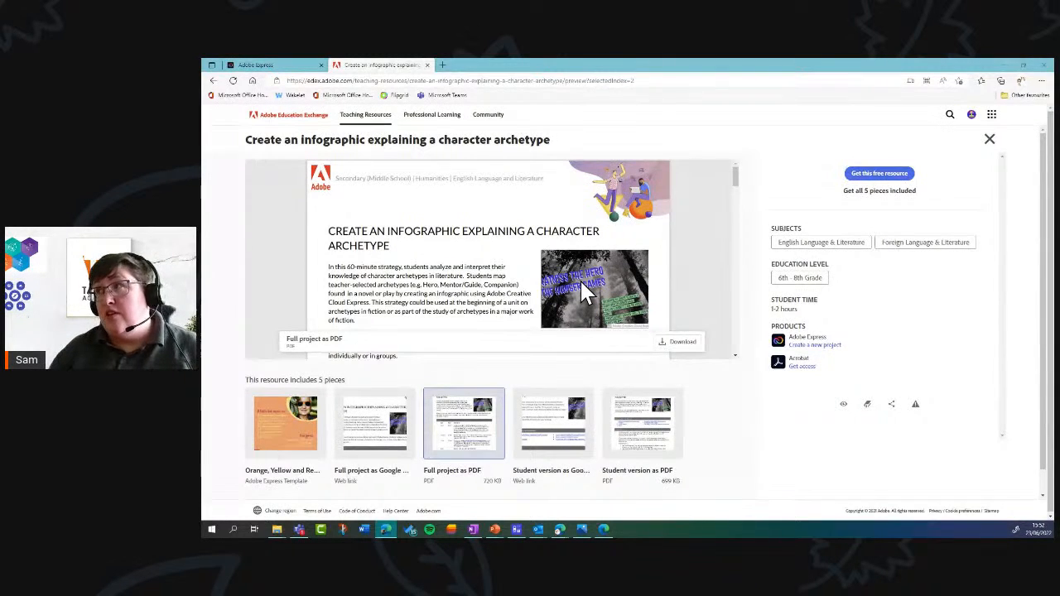
View the options for getting the free character archetype resource, and close them without choosing one.
click(876, 180)
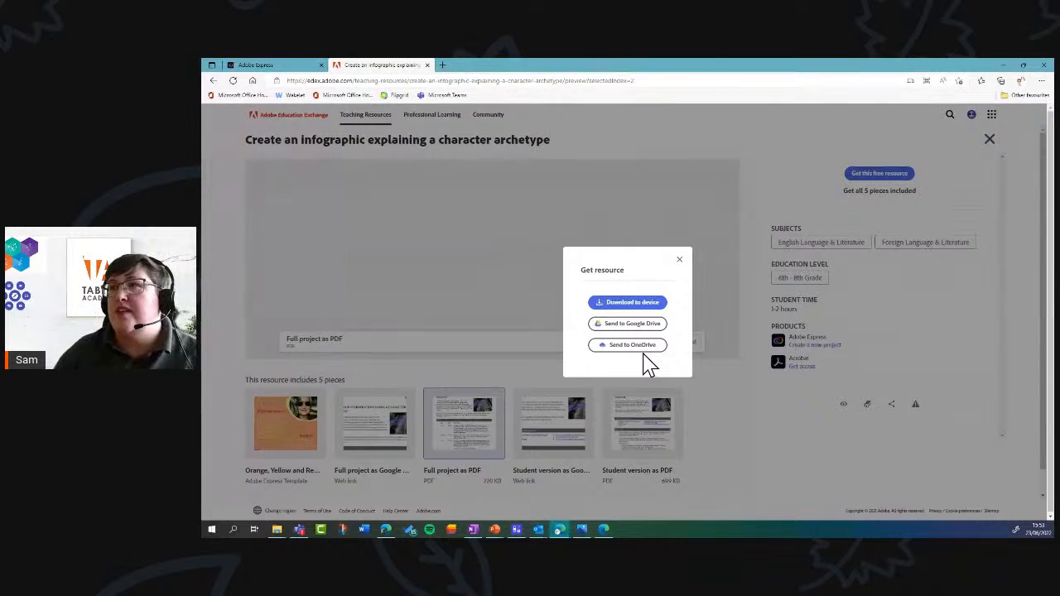
click(964, 137)
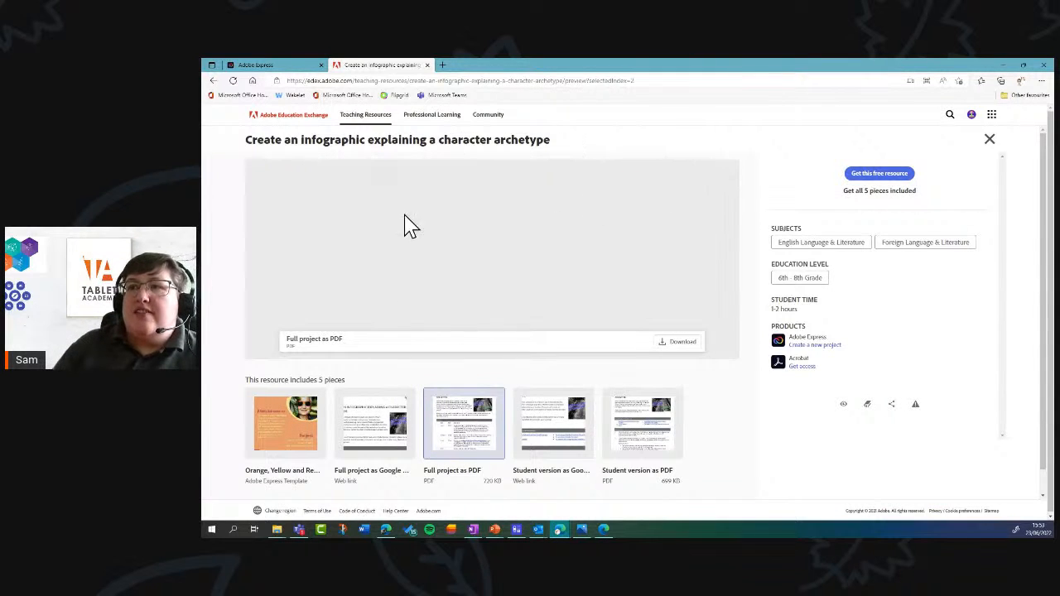
click(972, 115)
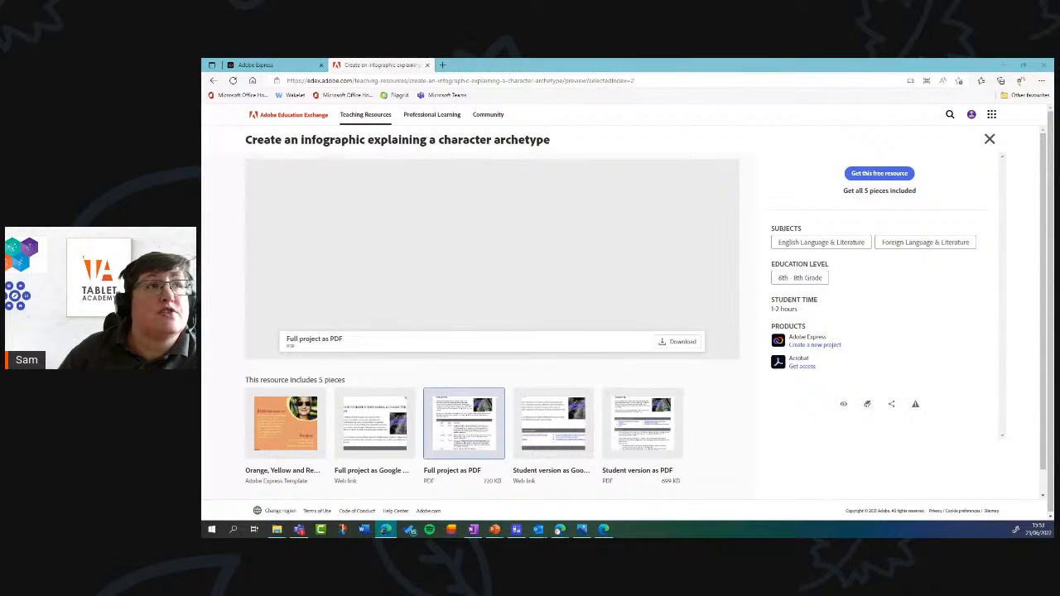
Bring up the Google Docs version of the character archetype activity and review it from the student steps back to the first page.
drag(203, 295, 527, 180)
click(755, 179)
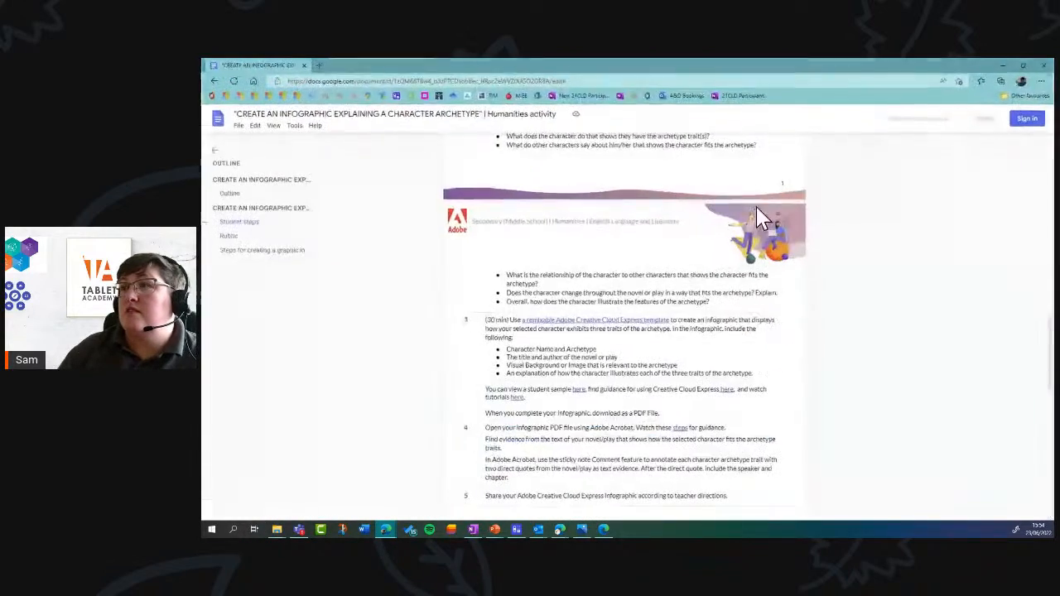
scroll(594, 323, up, 5)
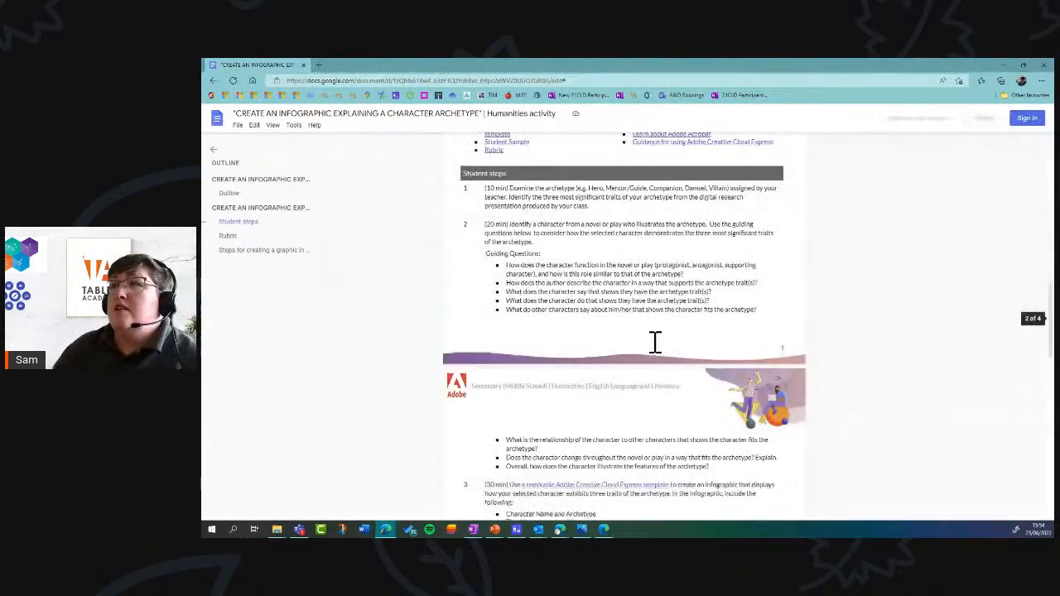
scroll(661, 334, up, 10)
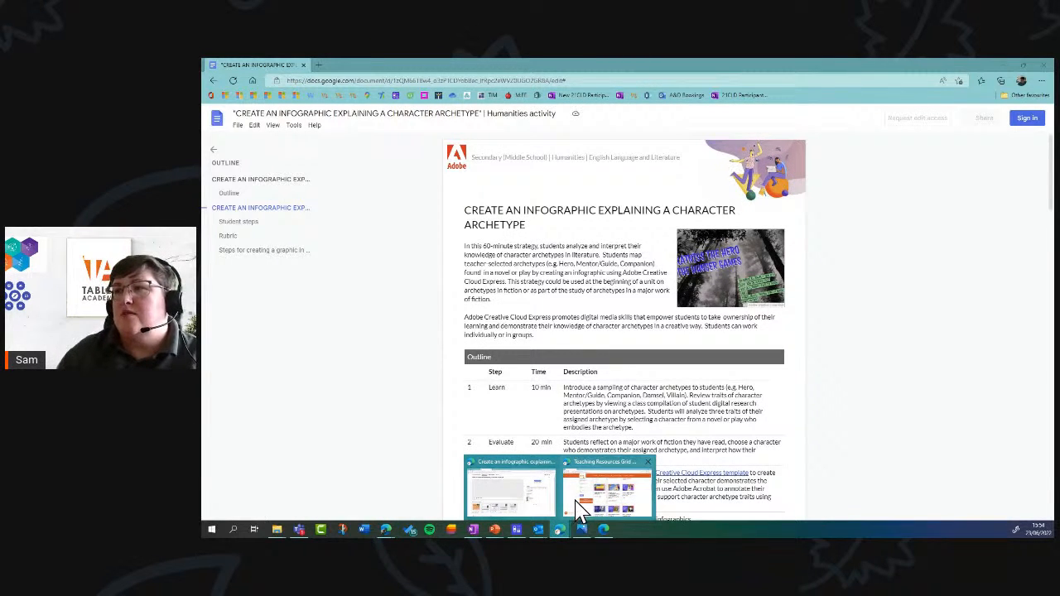
Switch to the Adobe Express home page and start a new Infographic project.
click(573, 509)
click(291, 70)
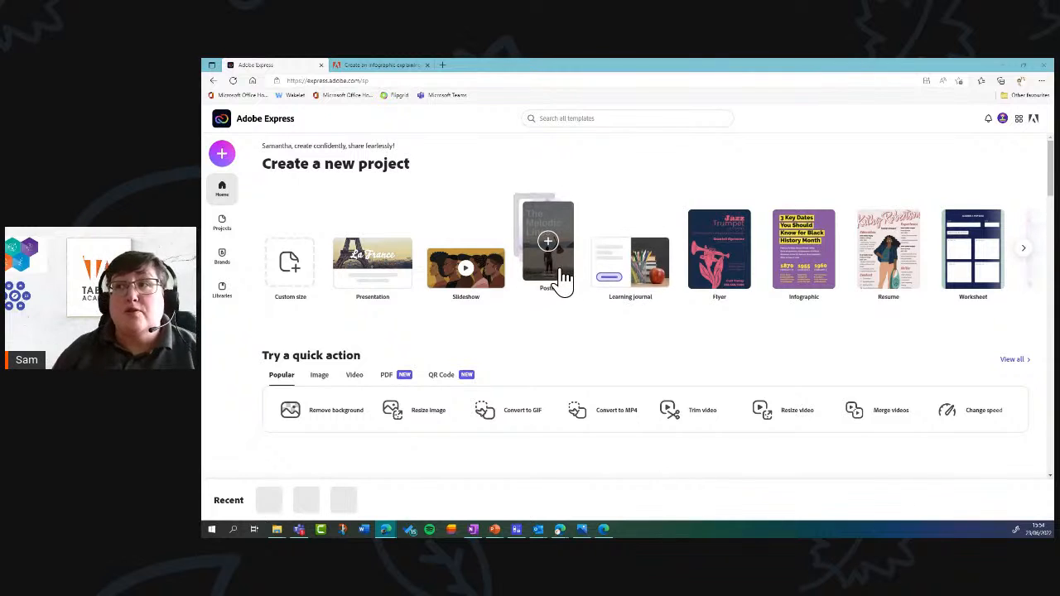
mouse_move(562, 289)
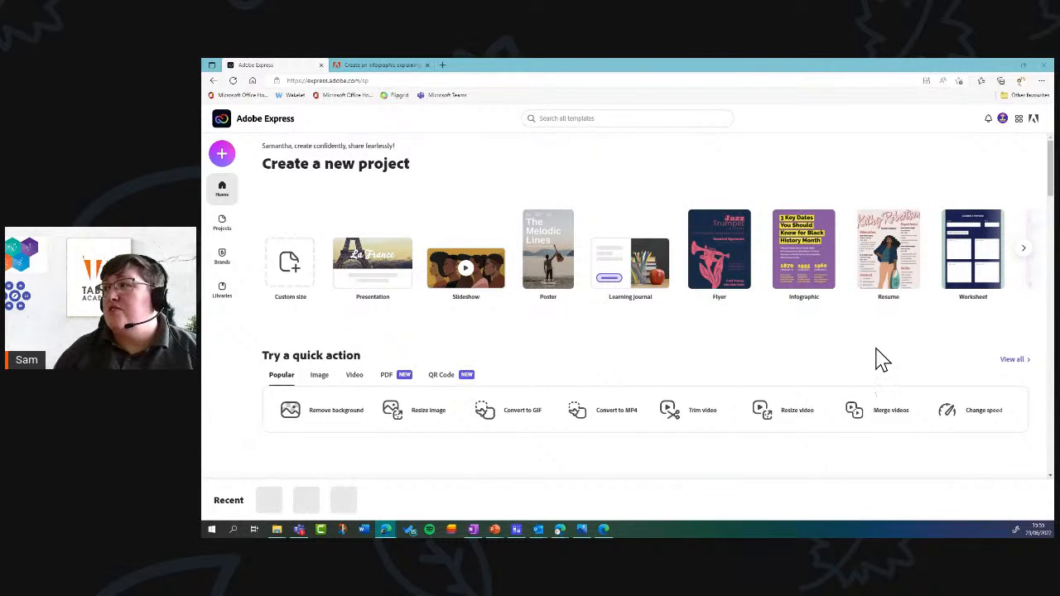
click(1033, 249)
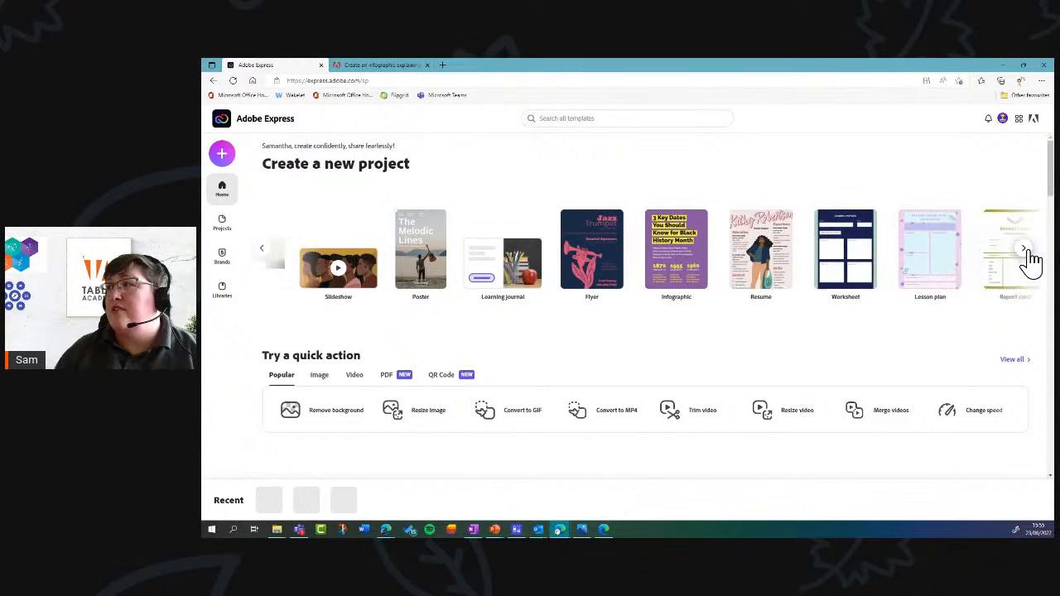
mouse_move(1026, 261)
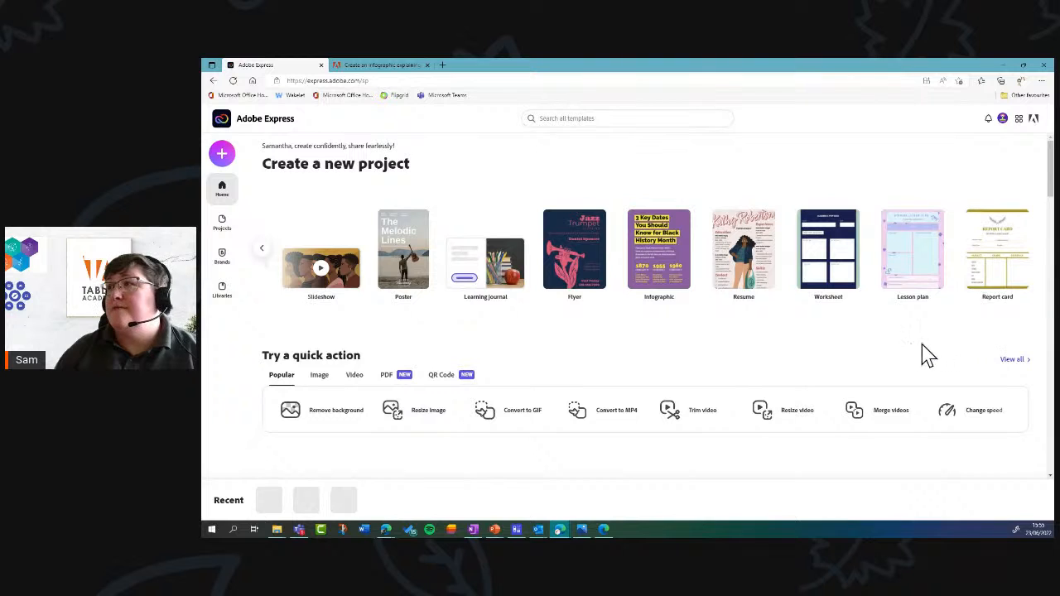
mouse_move(669, 301)
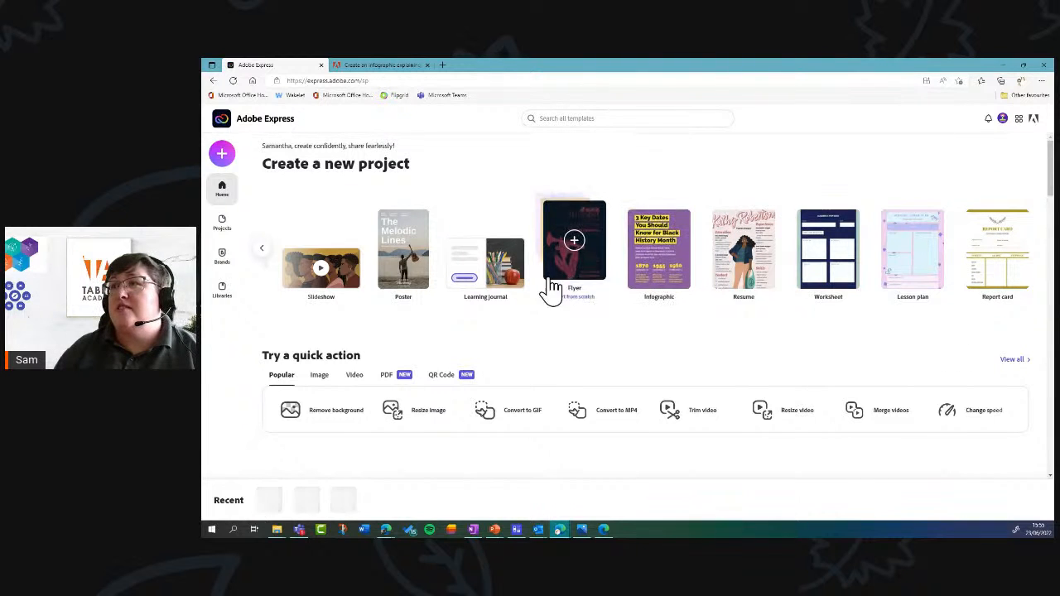
mouse_move(609, 282)
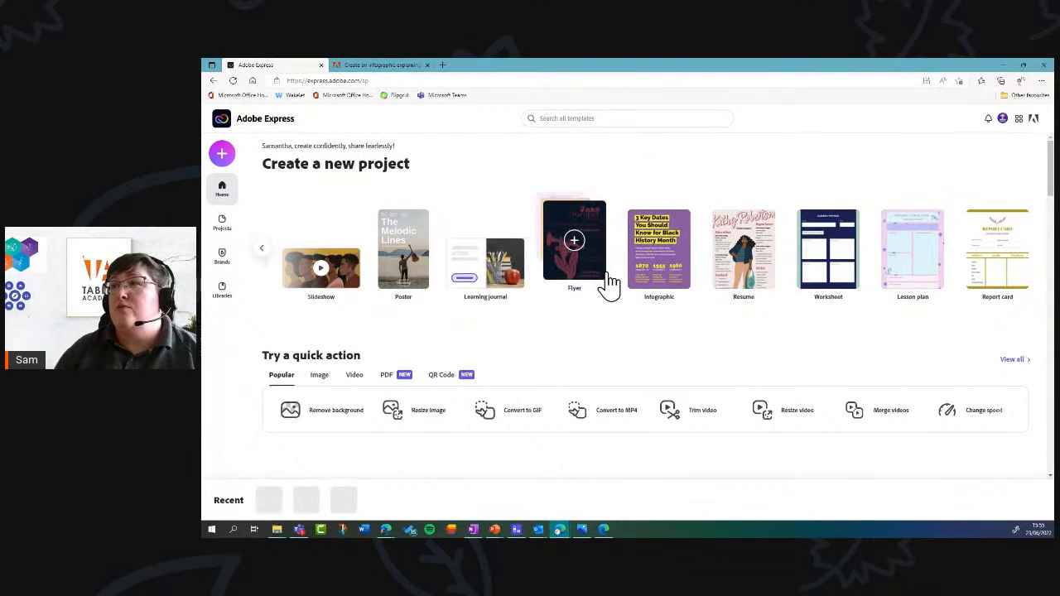
click(662, 266)
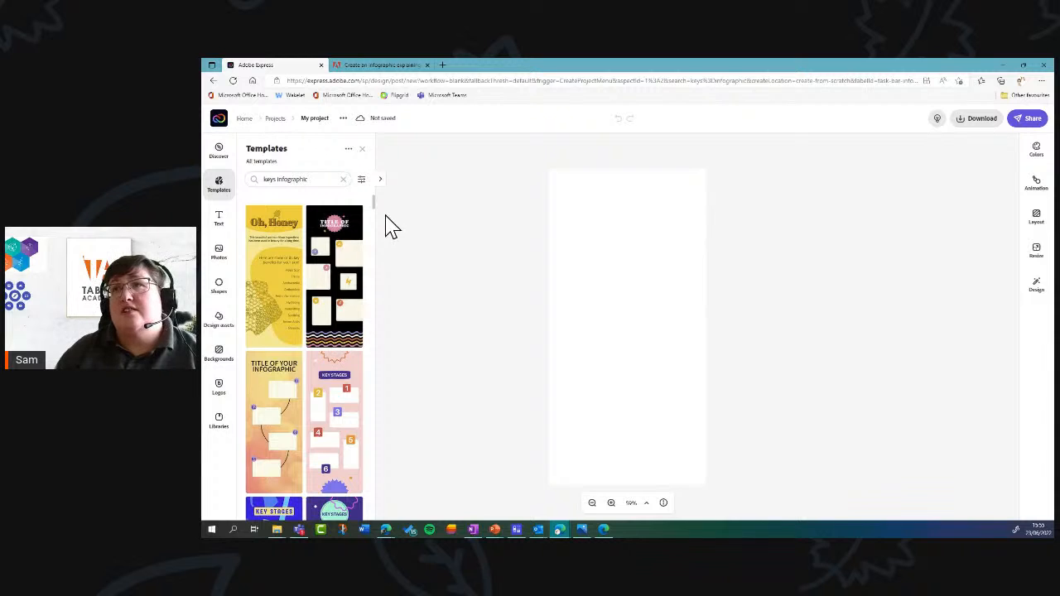
Browse the infographic templates offered for the blank project.
mouse_move(373, 203)
mouse_down()
mouse_move(381, 249)
mouse_move(380, 222)
mouse_up()
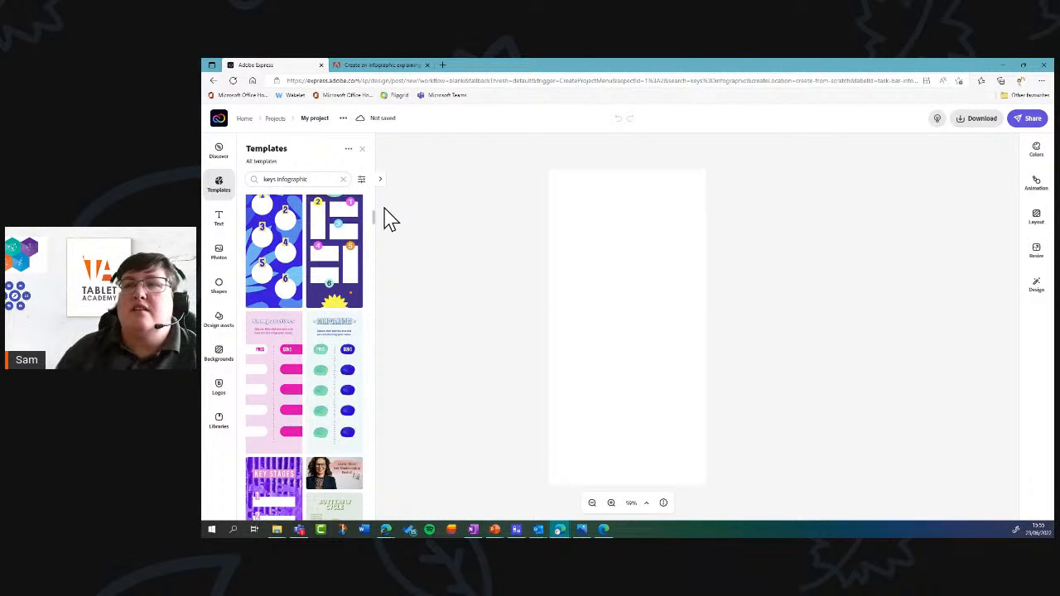
scroll(377, 233, up, 2)
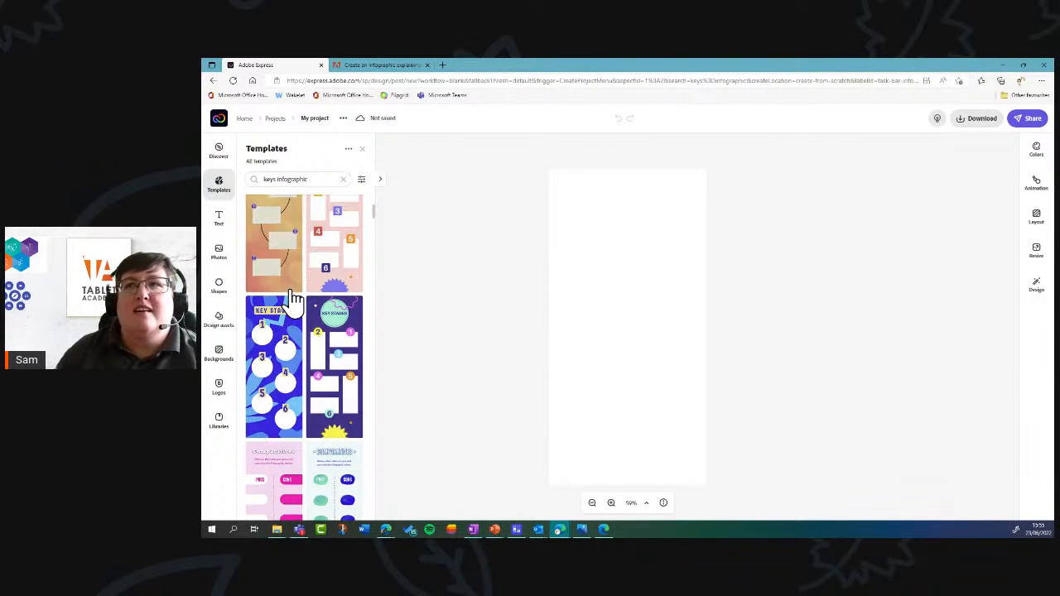
scroll(308, 303, up, 2)
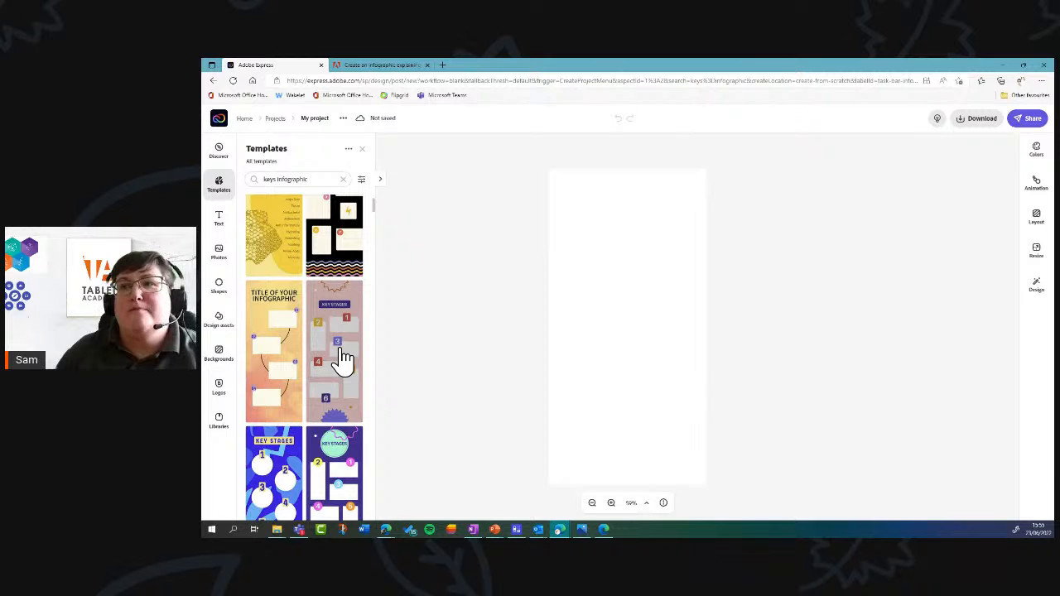
scroll(344, 358, down, 4)
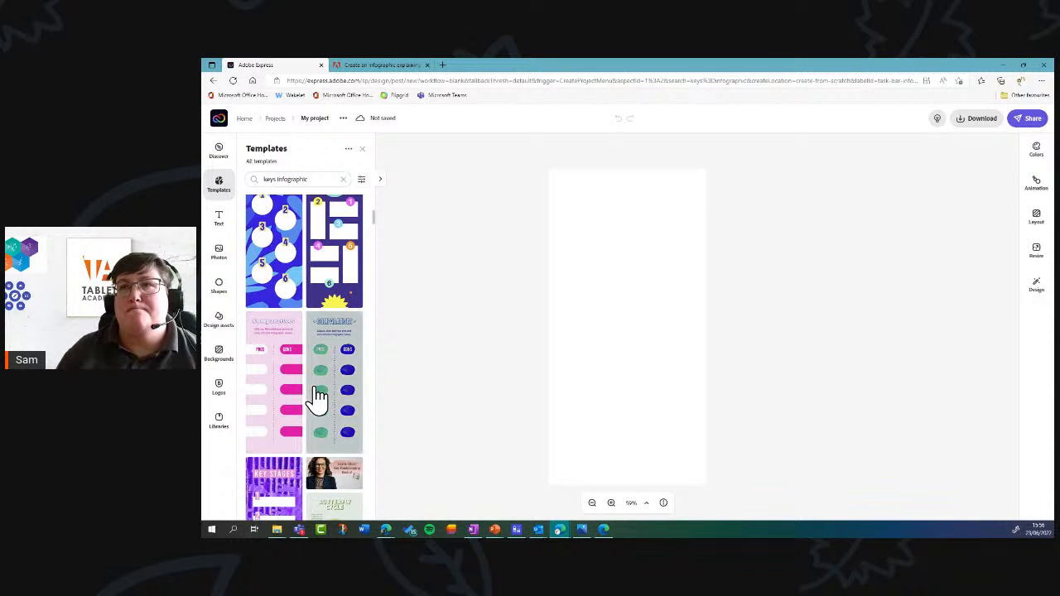
scroll(319, 398, up, 3)
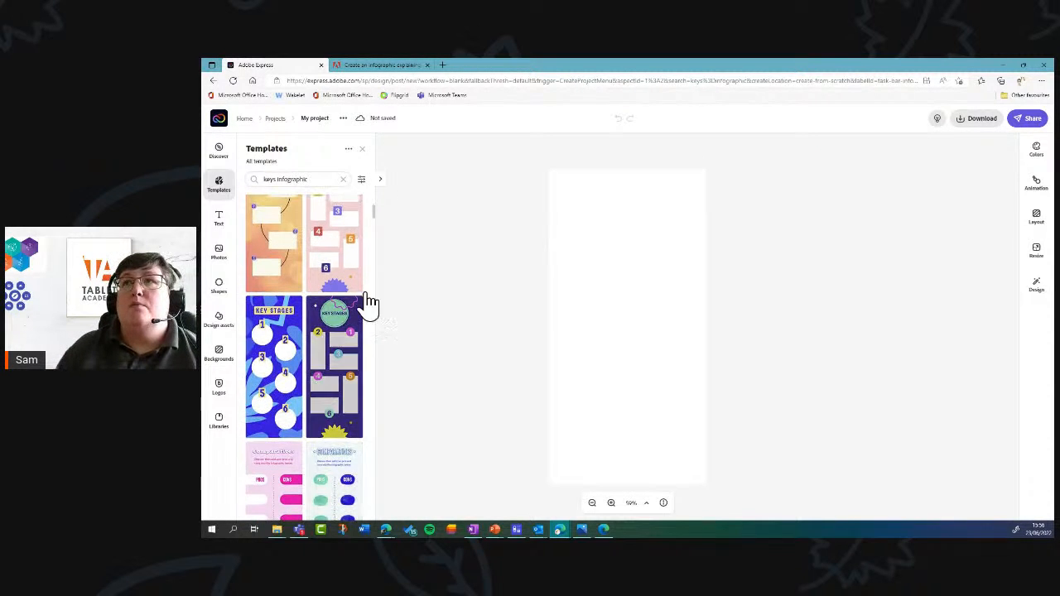
Open the resource's Orange, Yellow and Red Meet your Teacher Flyer template, remix it, and select its portrait photo for editing.
click(375, 66)
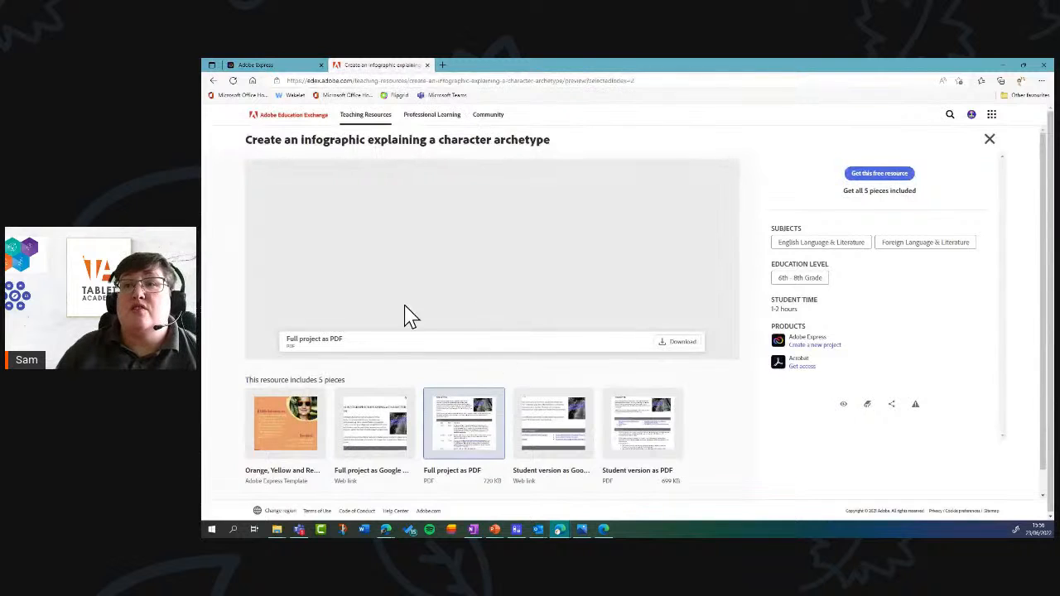
click(287, 487)
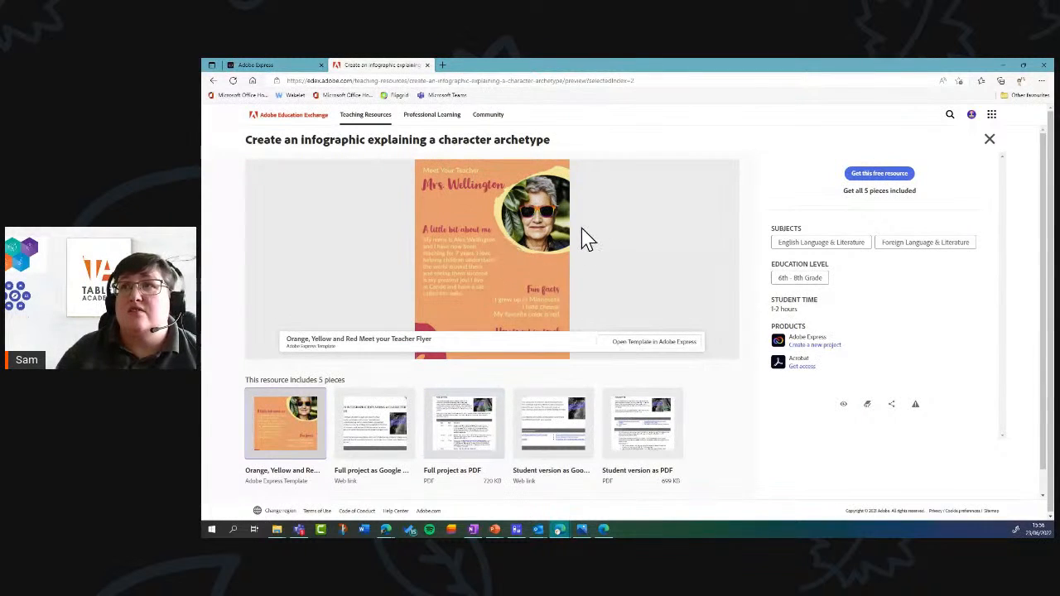
click(658, 346)
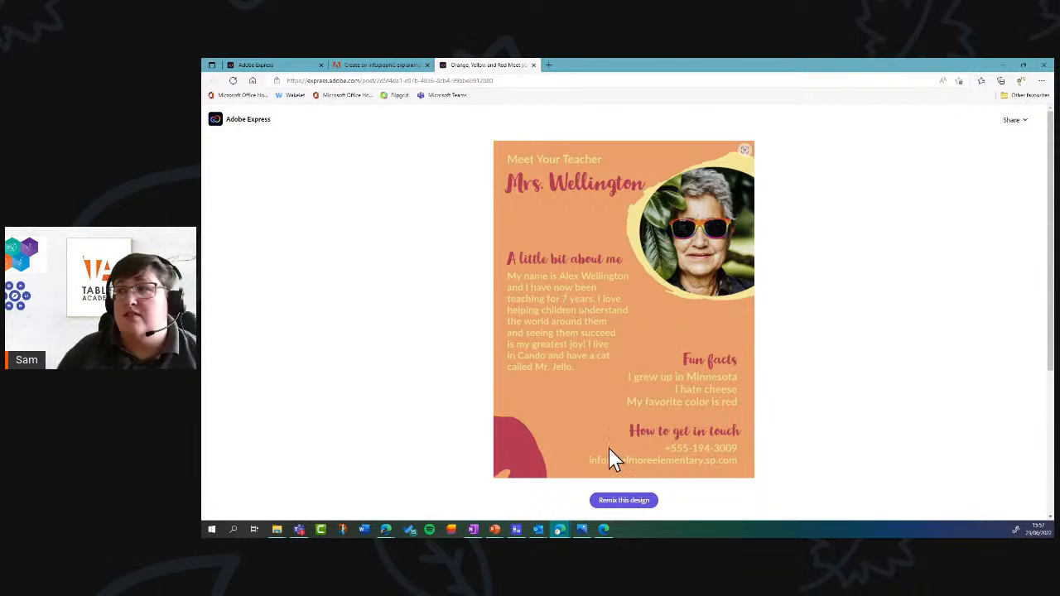
click(638, 503)
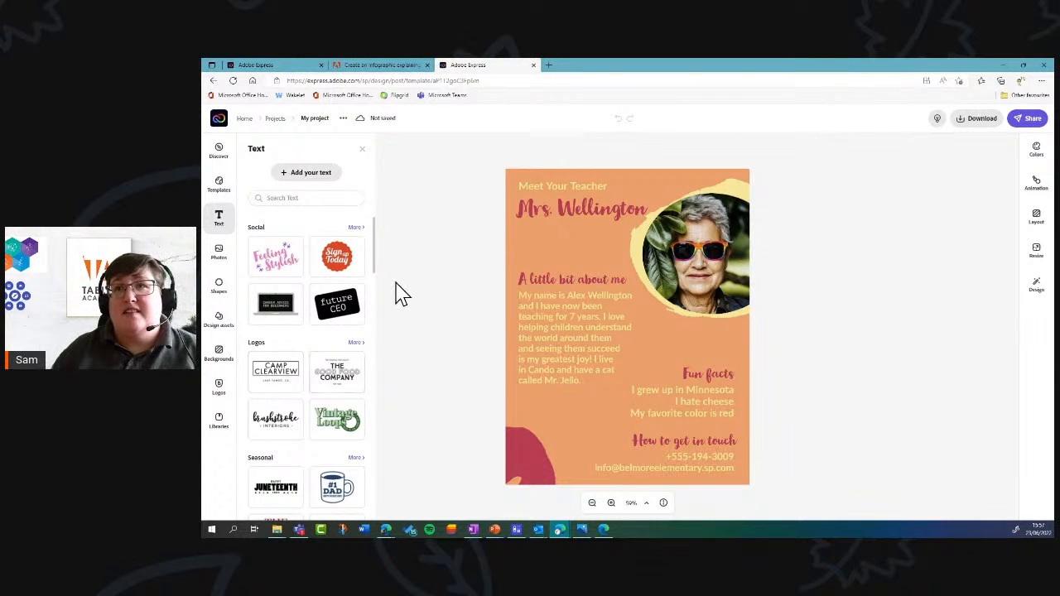
click(220, 263)
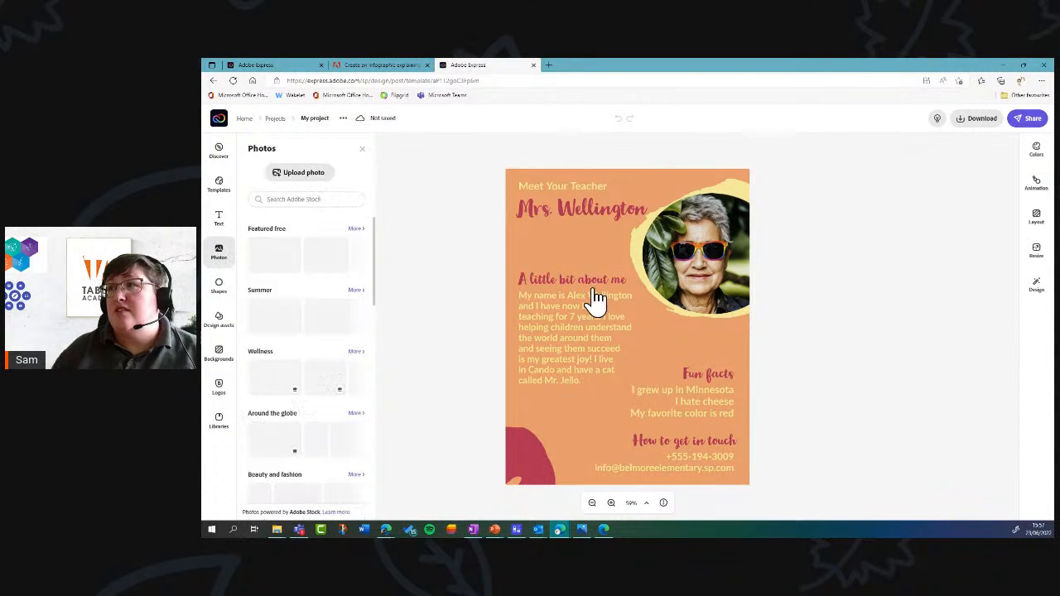
click(710, 248)
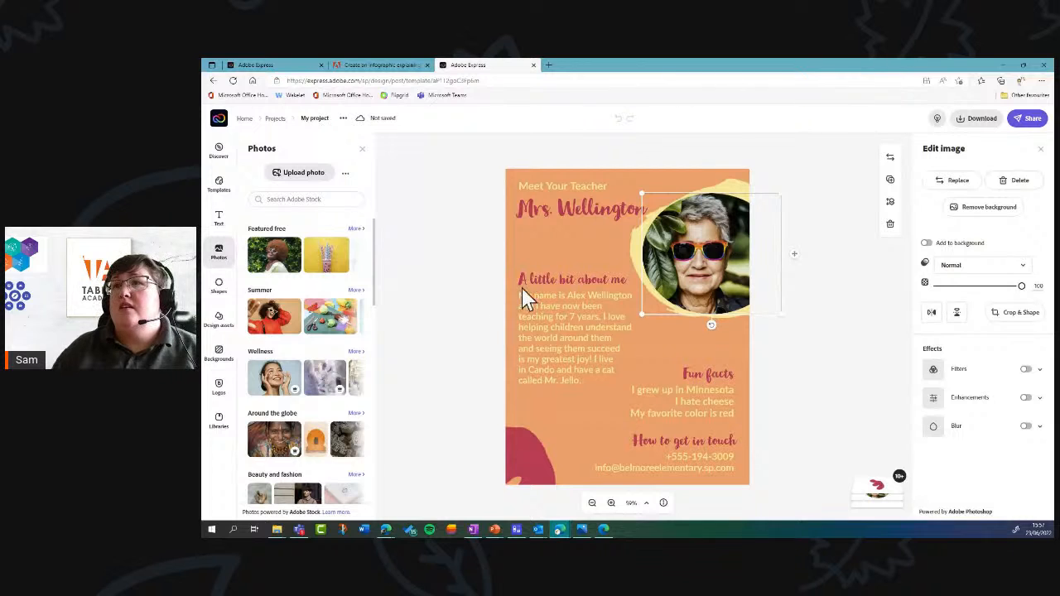
Return to the blank infographic project and apply the pink Key Stages template with six numbered boxes.
click(253, 66)
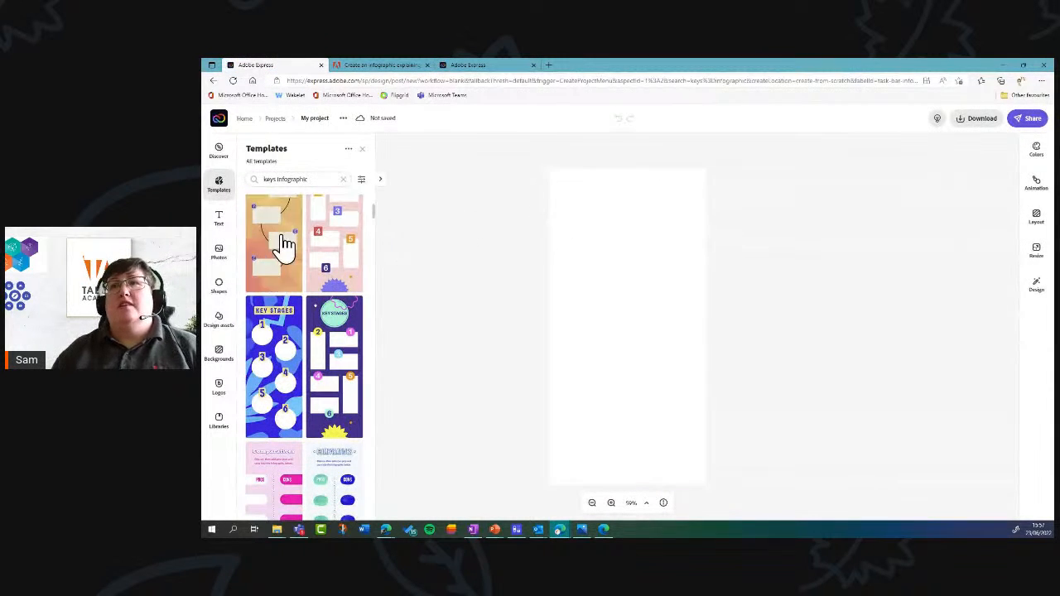
scroll(352, 404, up, 3)
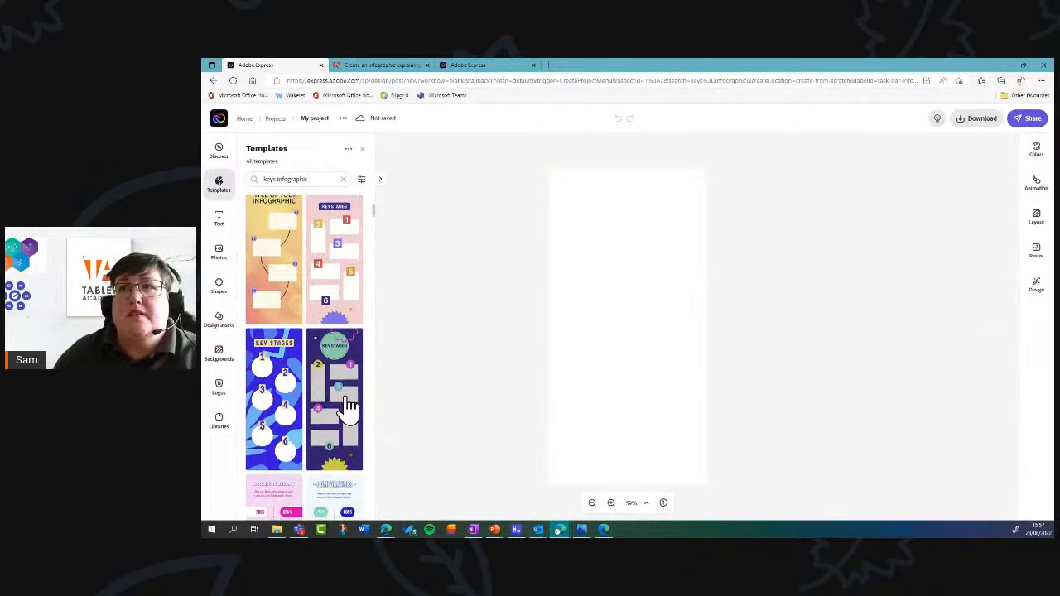
scroll(352, 406, up, 2)
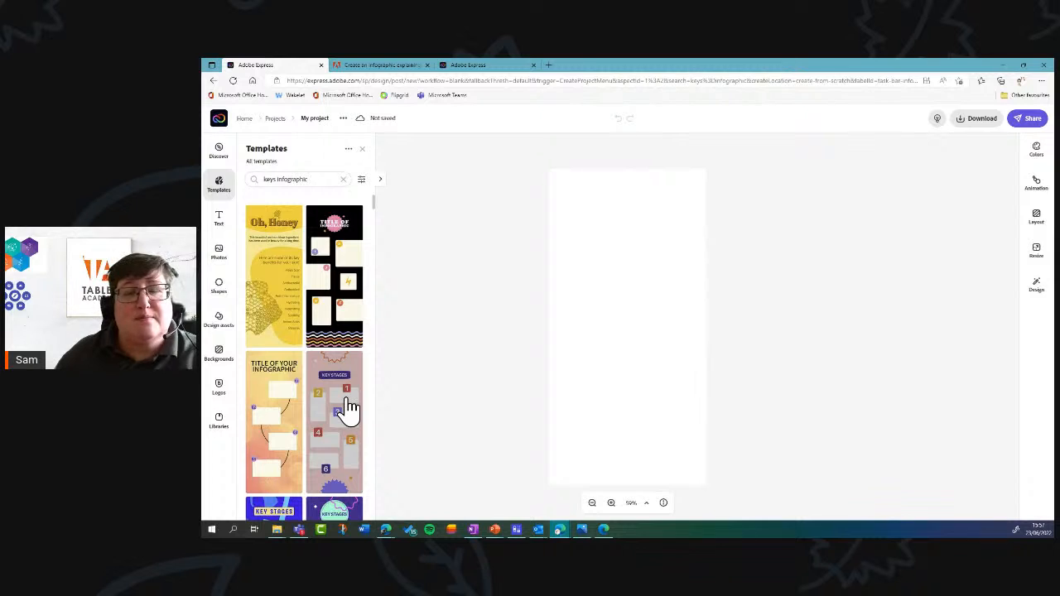
click(273, 381)
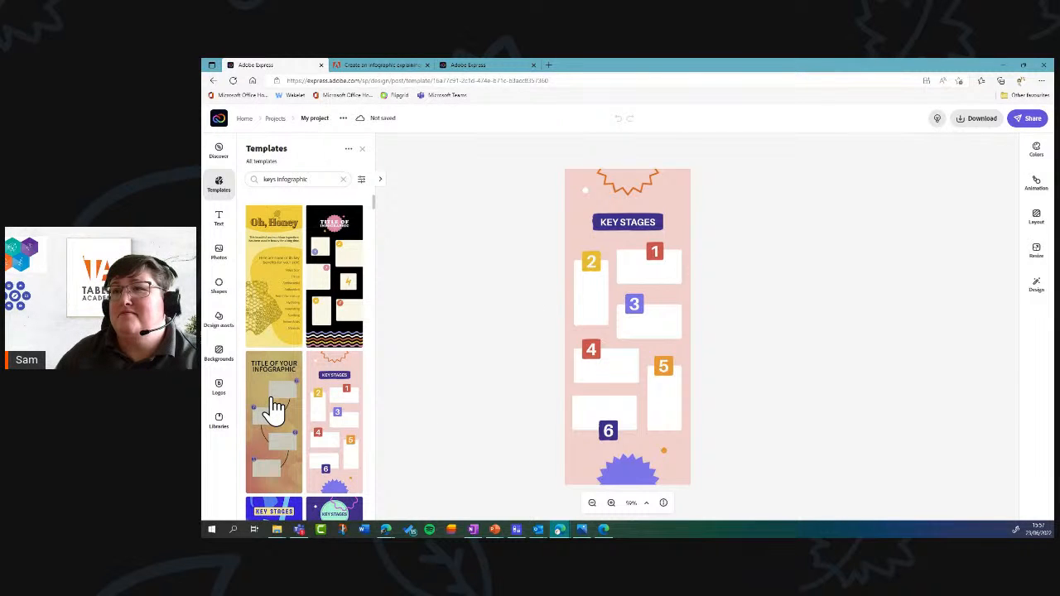
scroll(275, 408, down, 2)
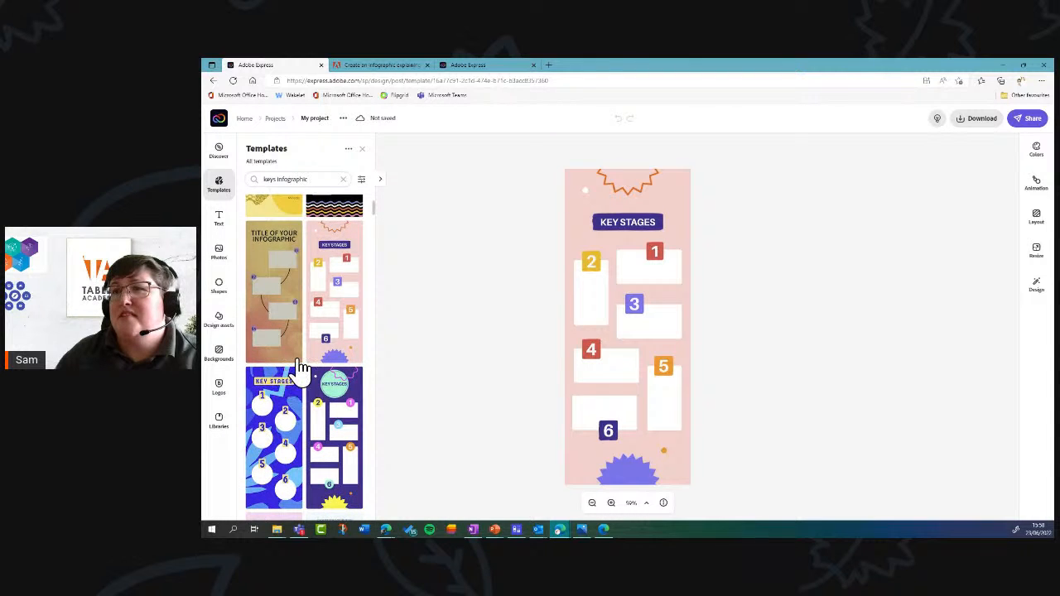
Discard the pink Key Stages project without saving and start a new infographic from the orange four-box "Title of your infographic" template.
scroll(300, 369, down, 4)
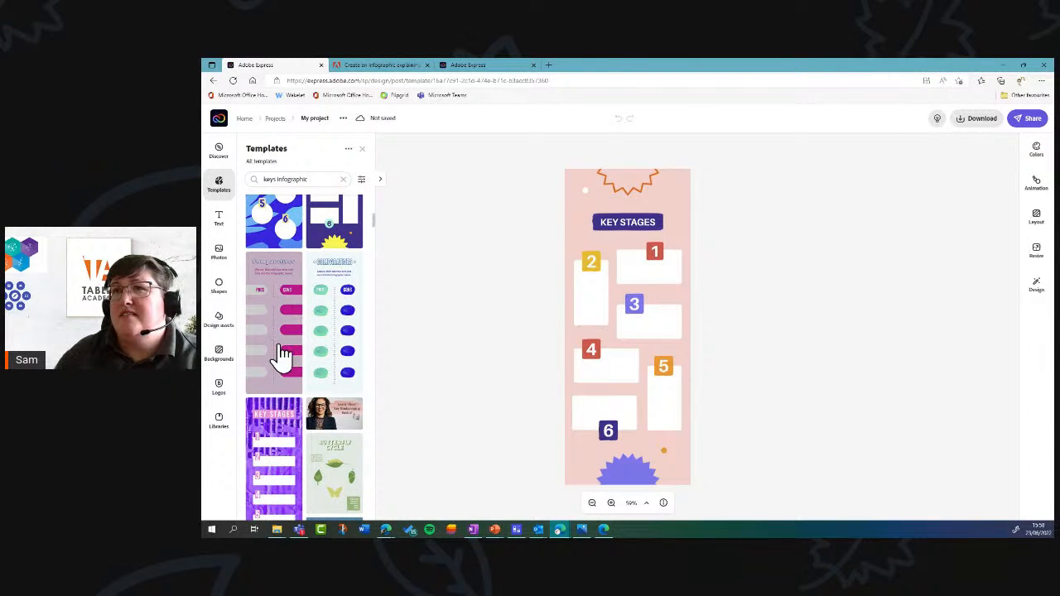
scroll(279, 360, up, 4)
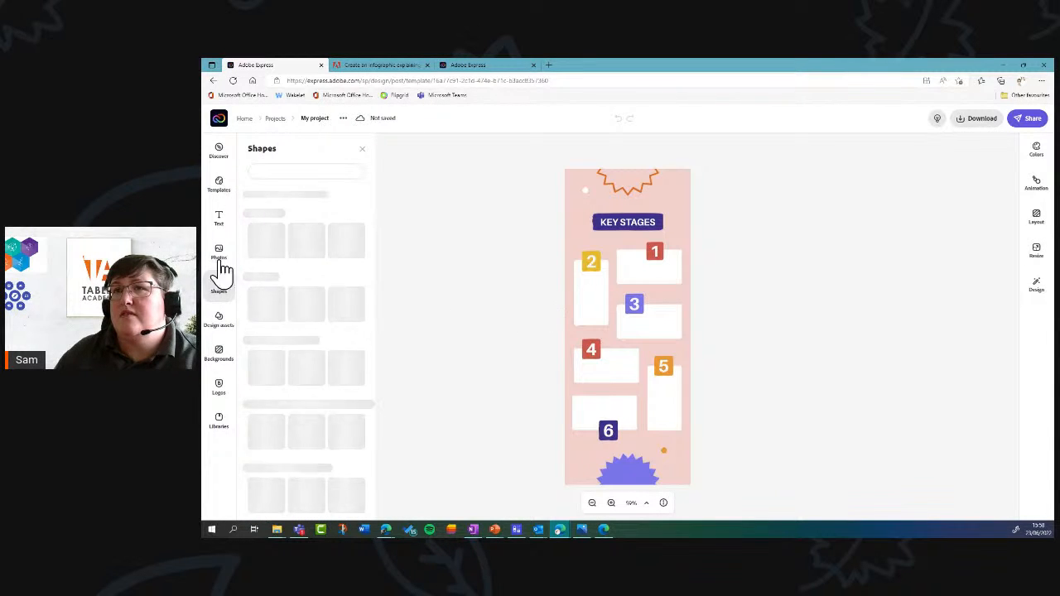
click(219, 186)
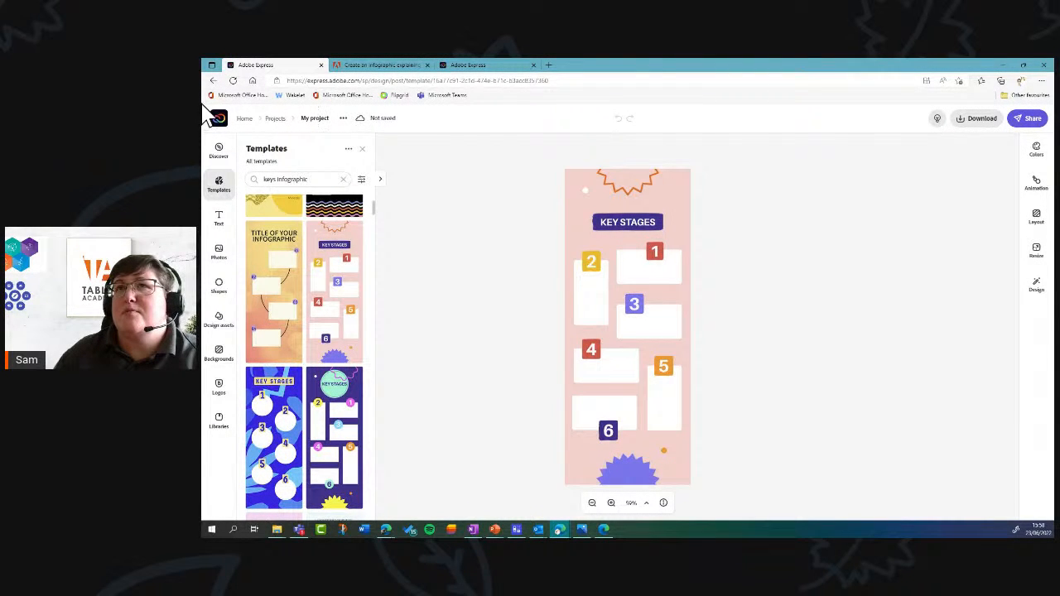
click(212, 81)
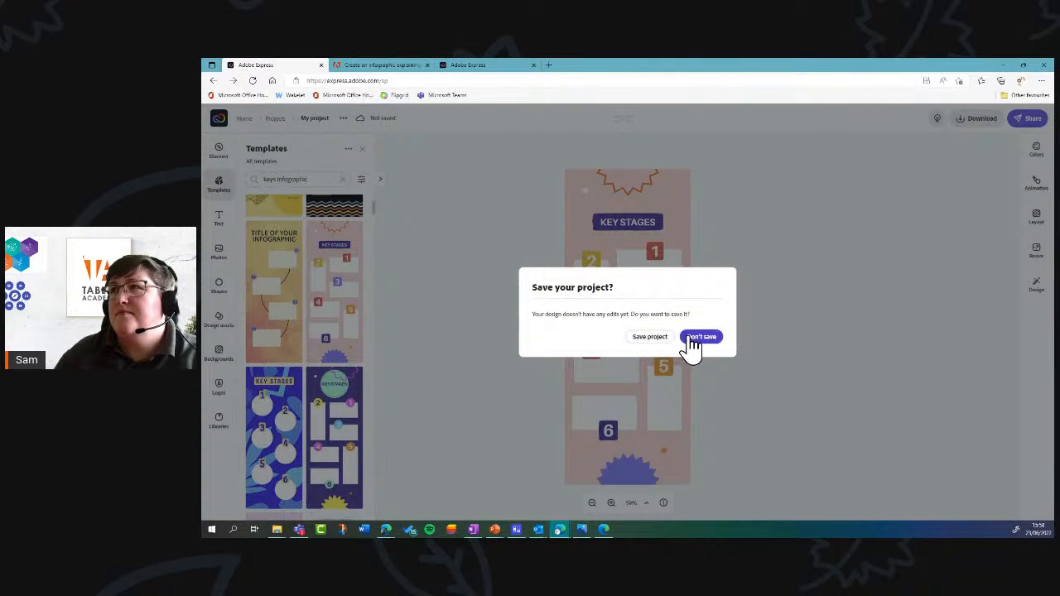
click(691, 340)
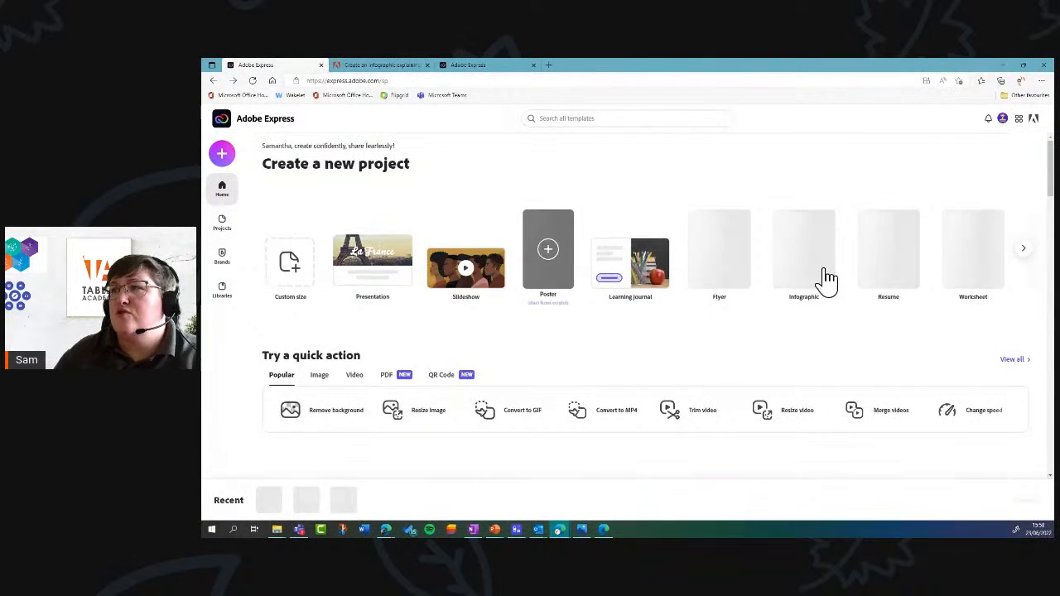
click(820, 253)
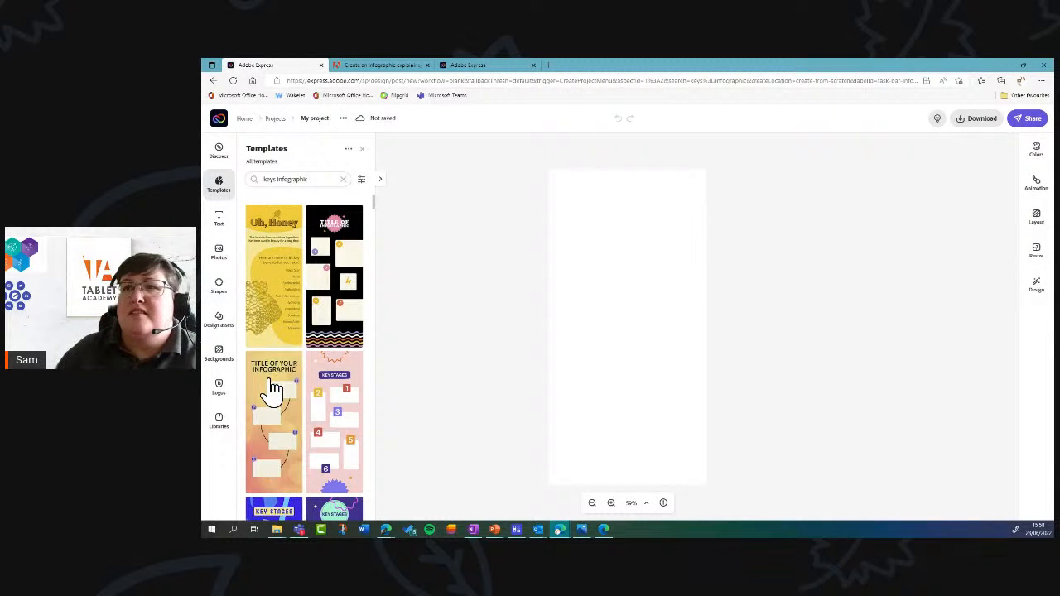
click(273, 390)
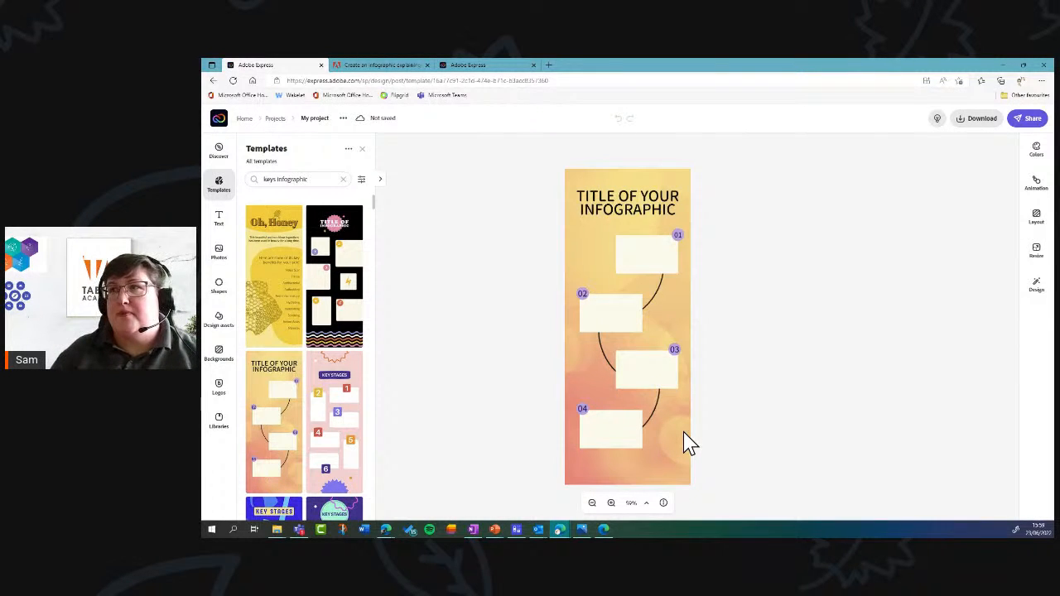
Examine the template's layer stack by selecting the title and the layers of the numbers 04 and 03.
click(644, 208)
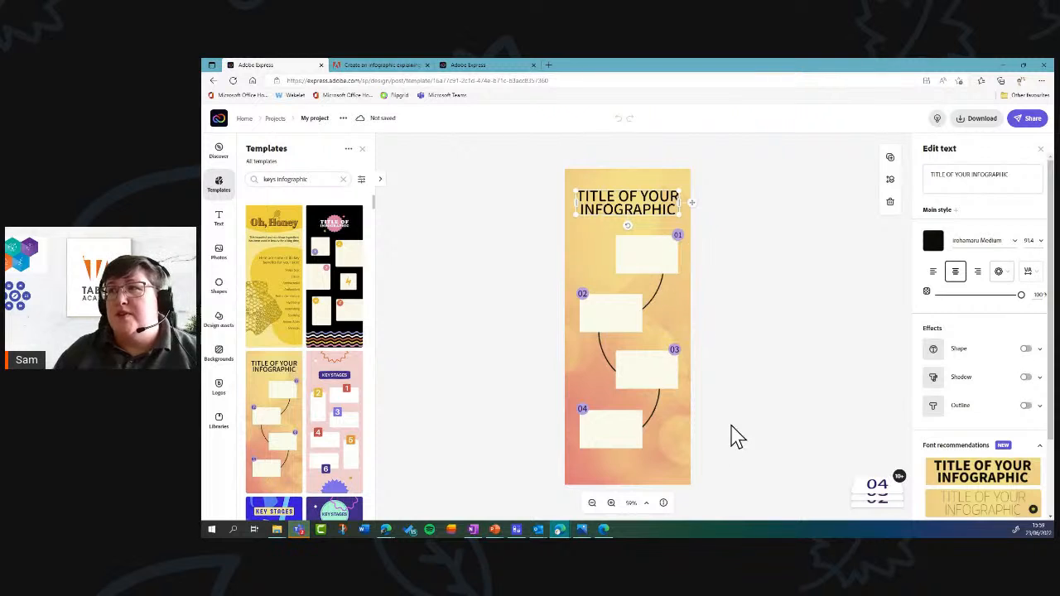
click(877, 510)
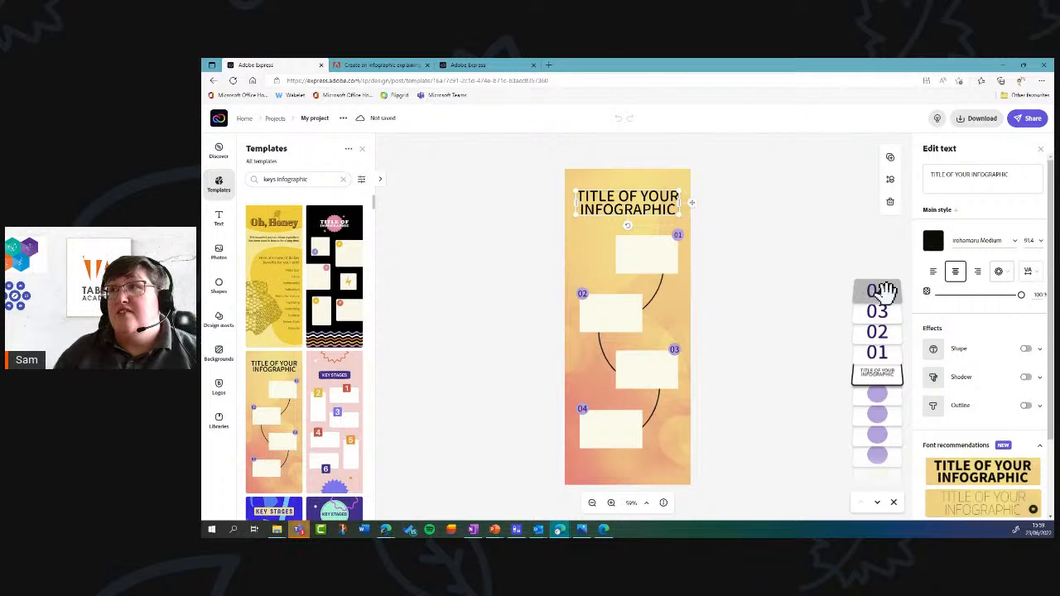
click(883, 290)
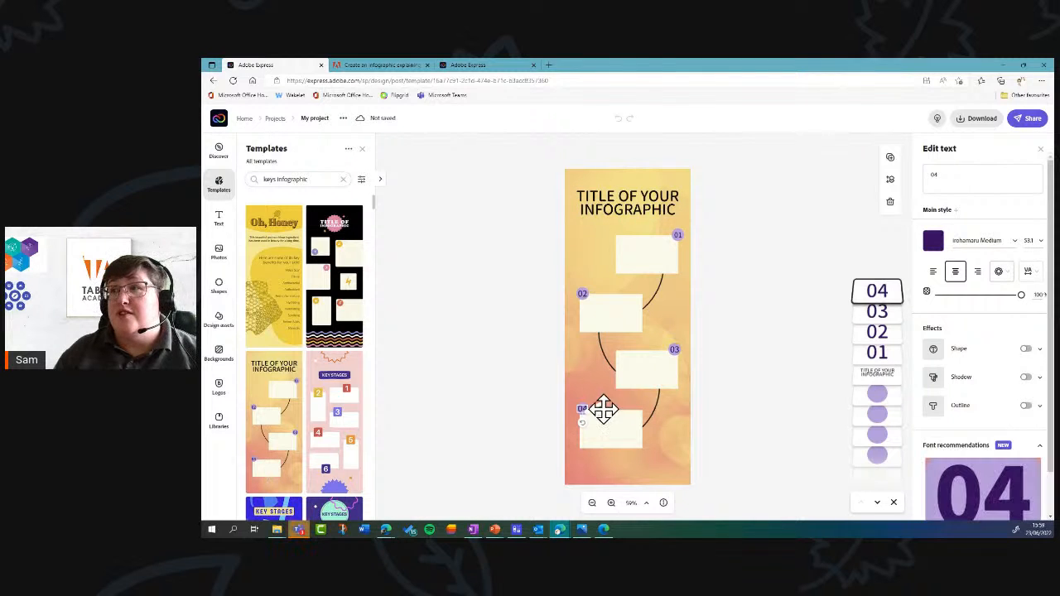
click(877, 314)
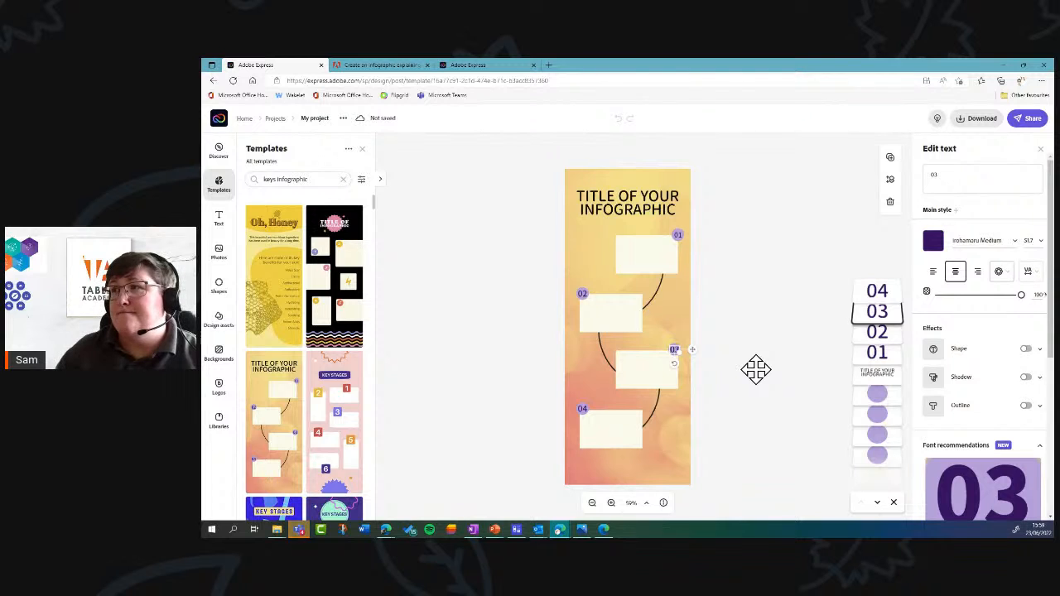
click(832, 328)
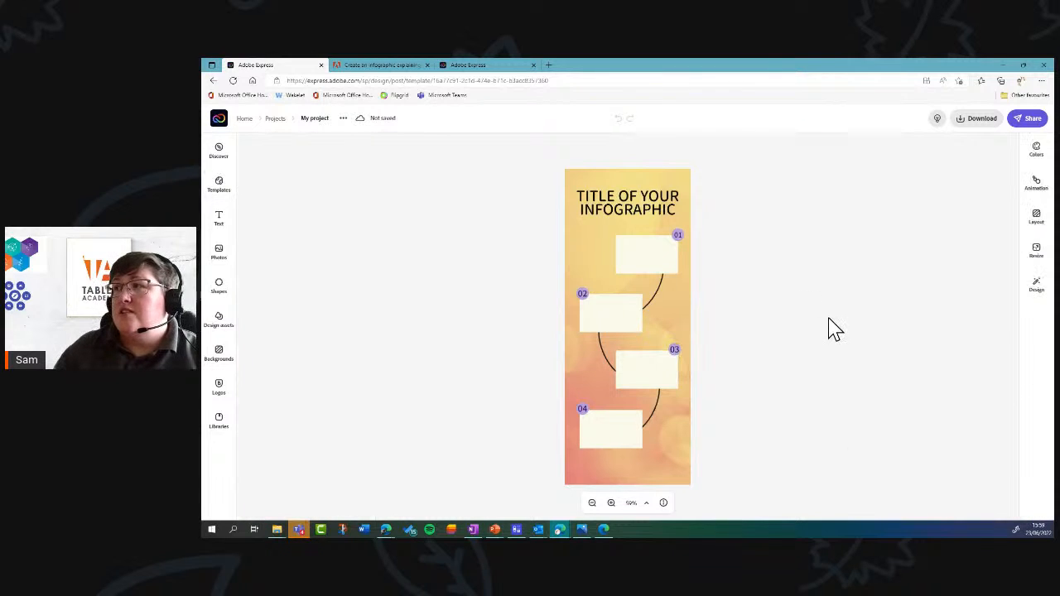
Replace the infographic's title text with "Heroines - Matilda".
click(611, 211)
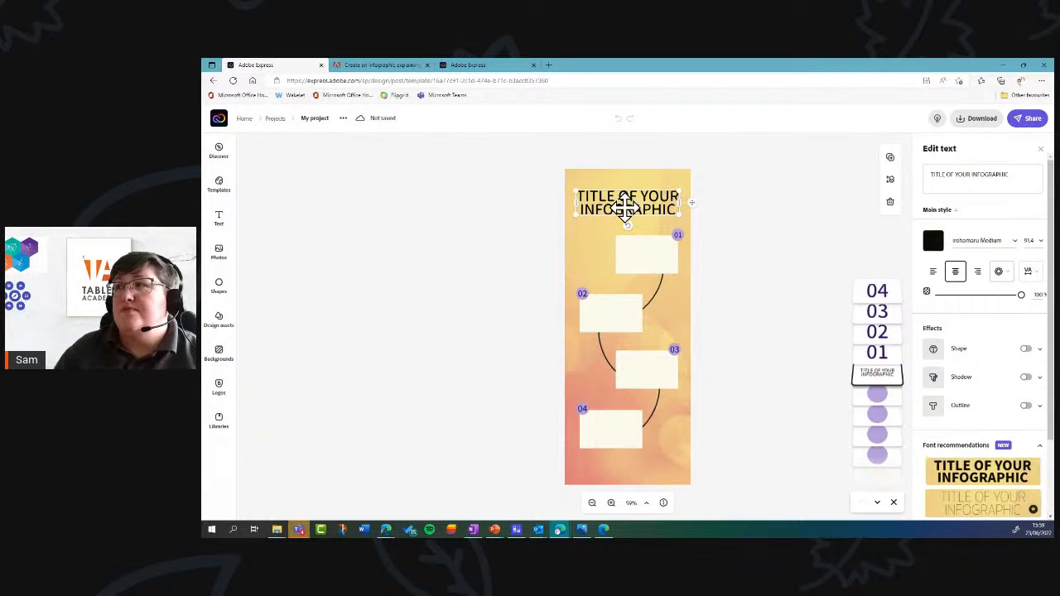
click(1013, 173)
drag(1023, 174, 913, 182)
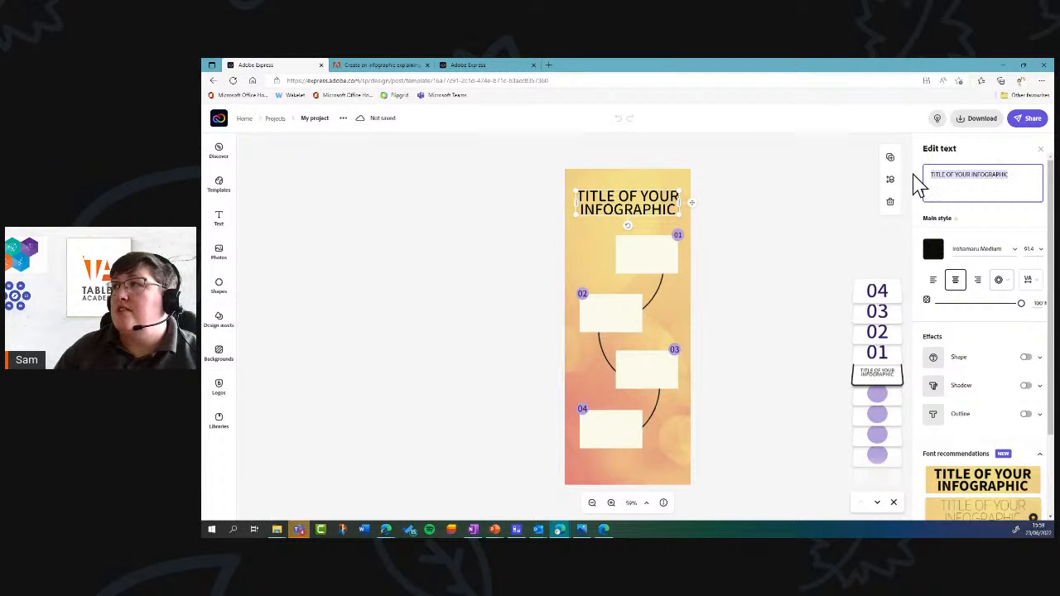
text(Hero)
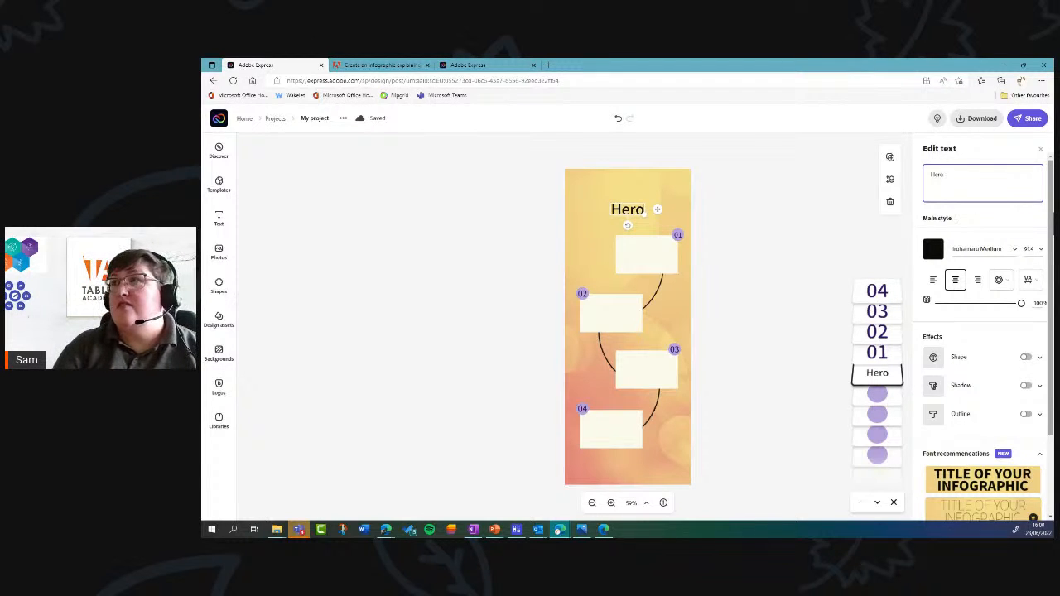
text(ines)
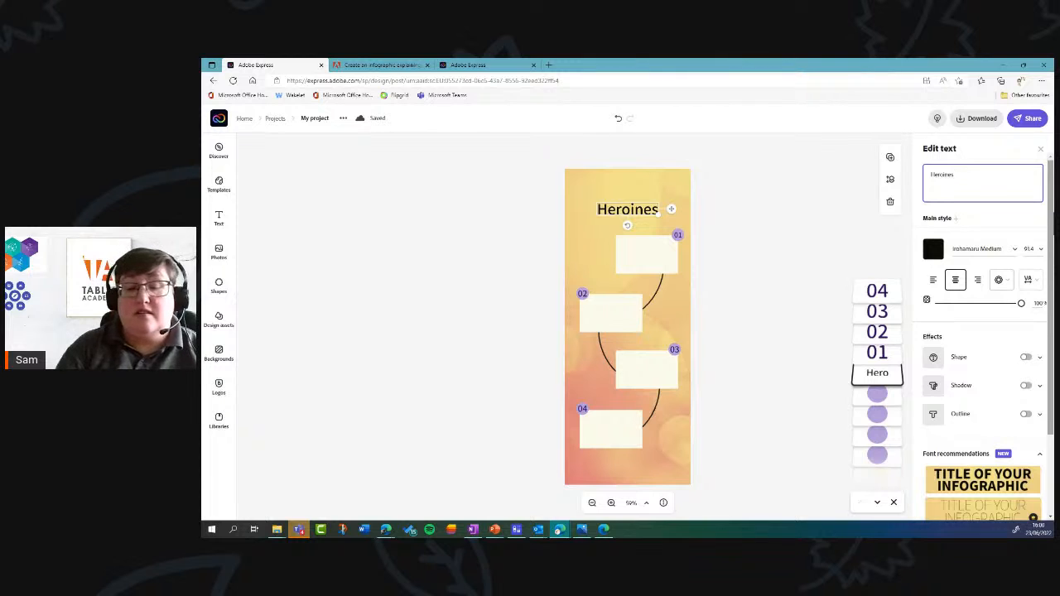
text( - Ma)
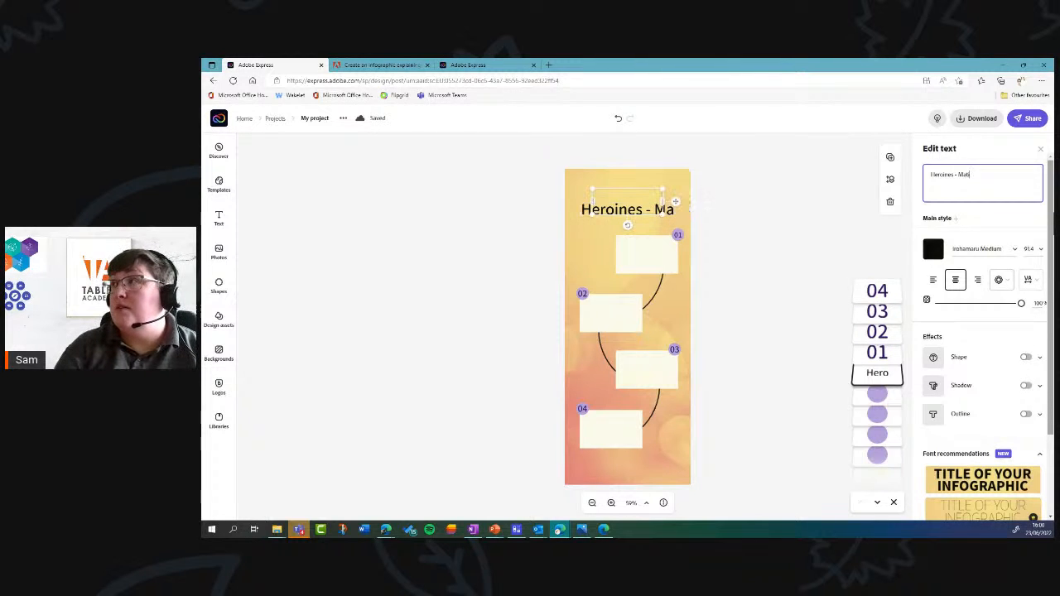
text(tilda)
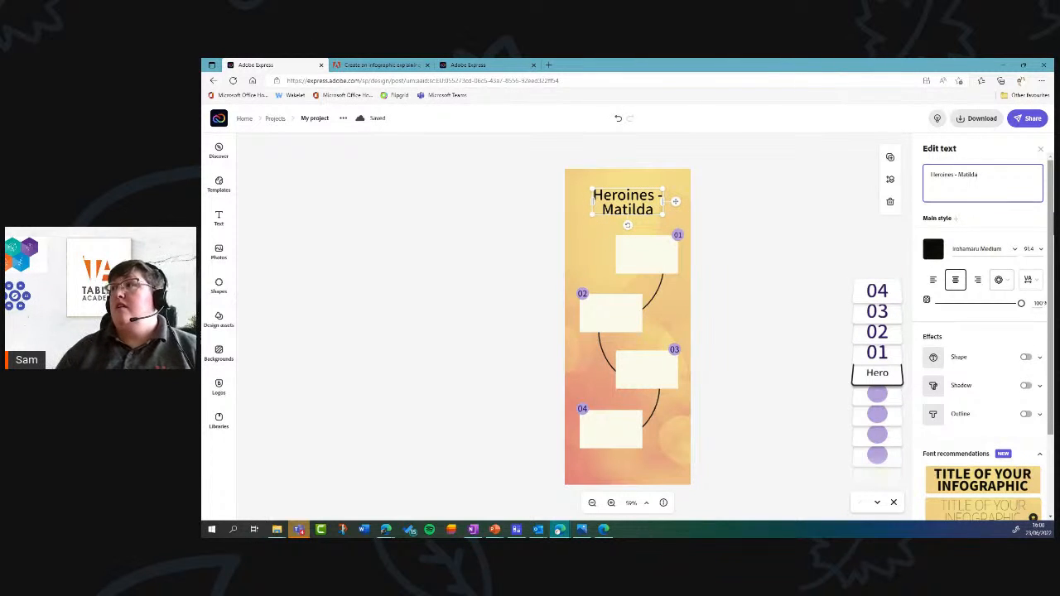
click(752, 219)
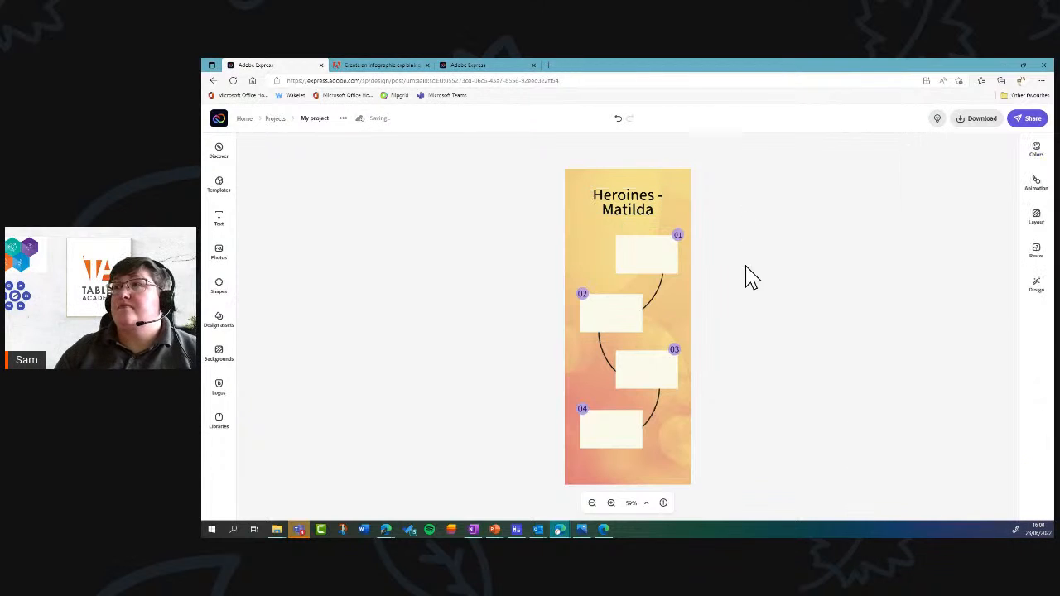
click(654, 262)
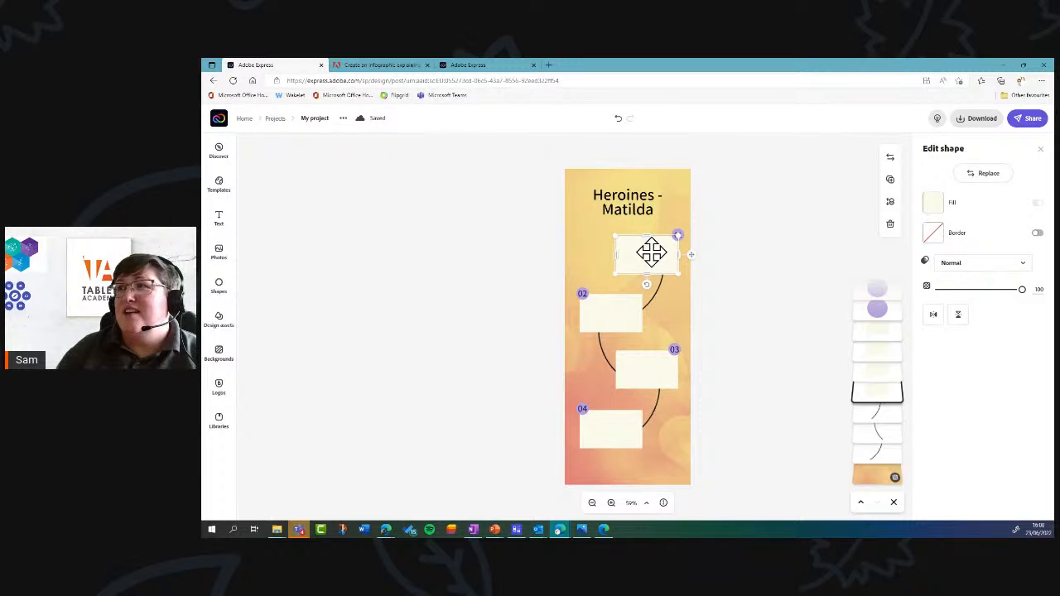
click(984, 173)
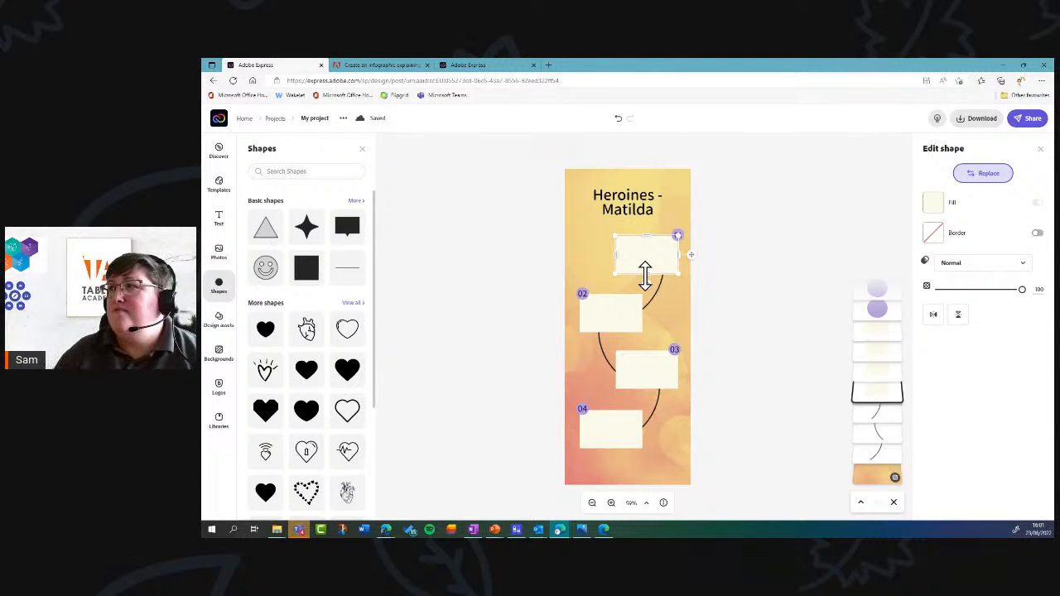
click(760, 273)
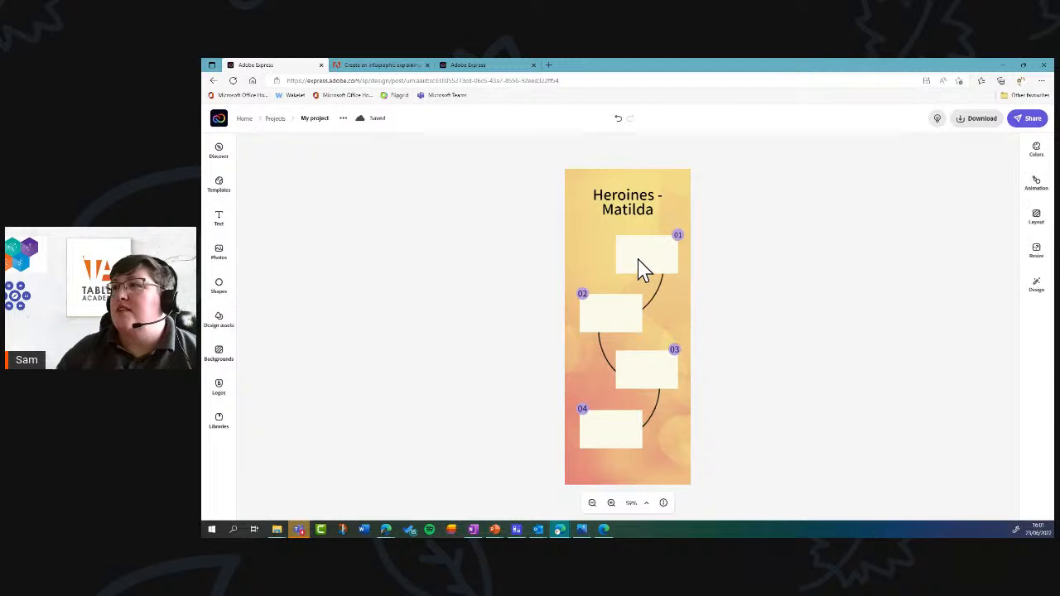
click(645, 269)
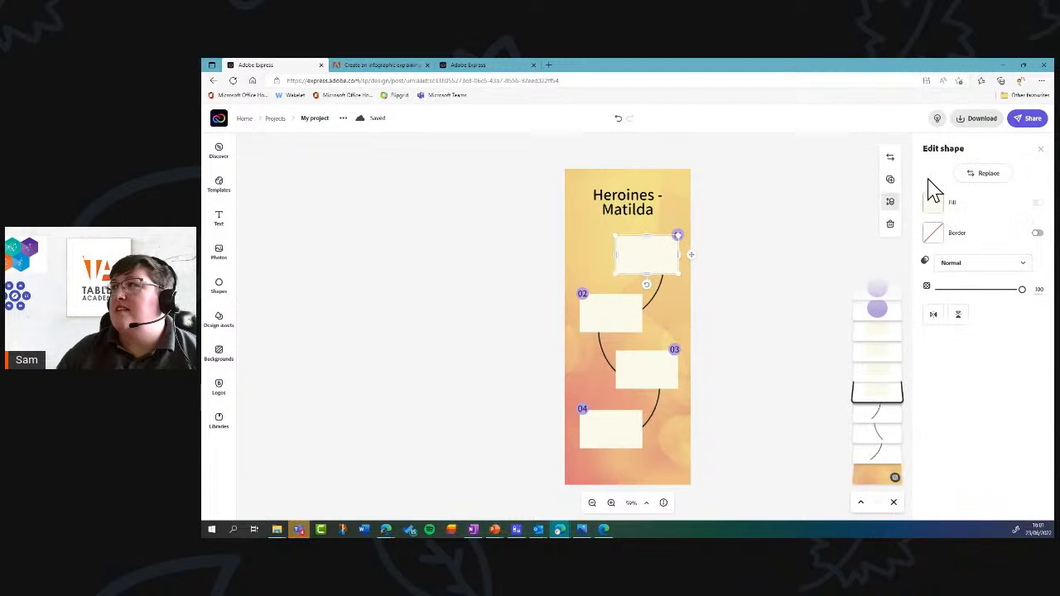
click(1042, 151)
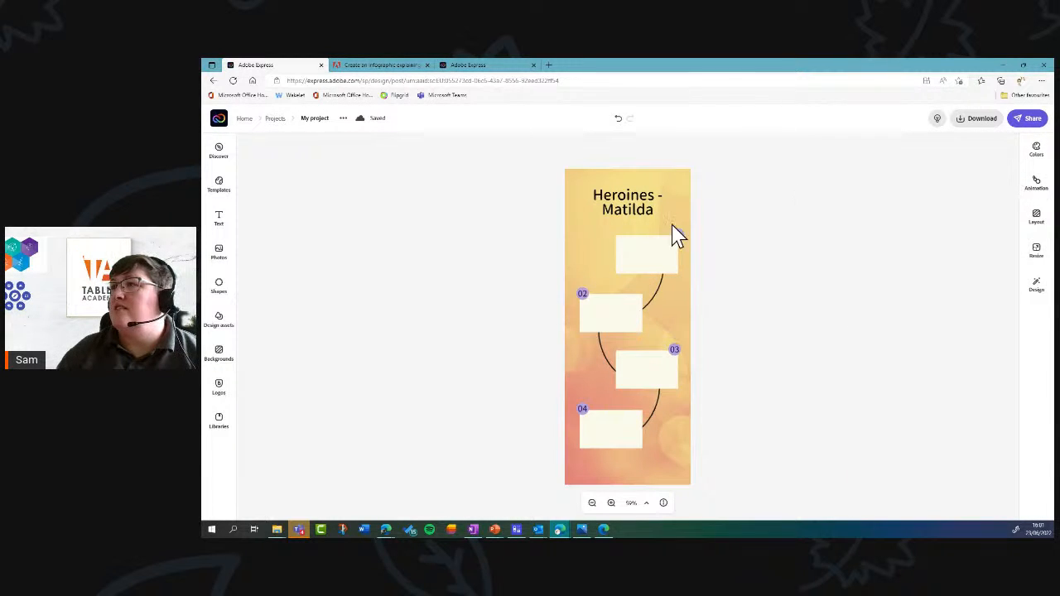
click(645, 259)
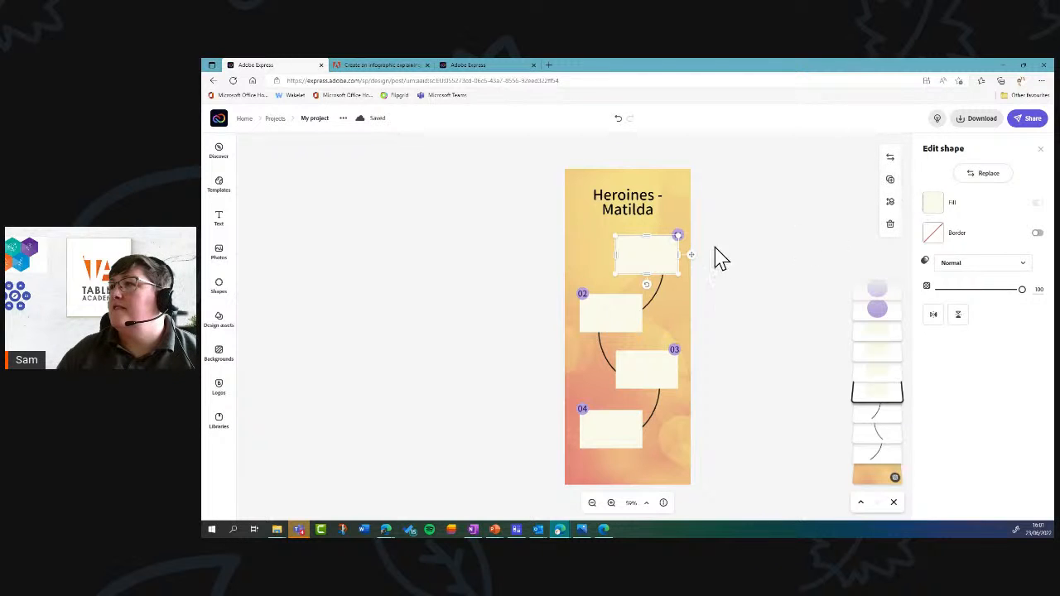
double_click(655, 257)
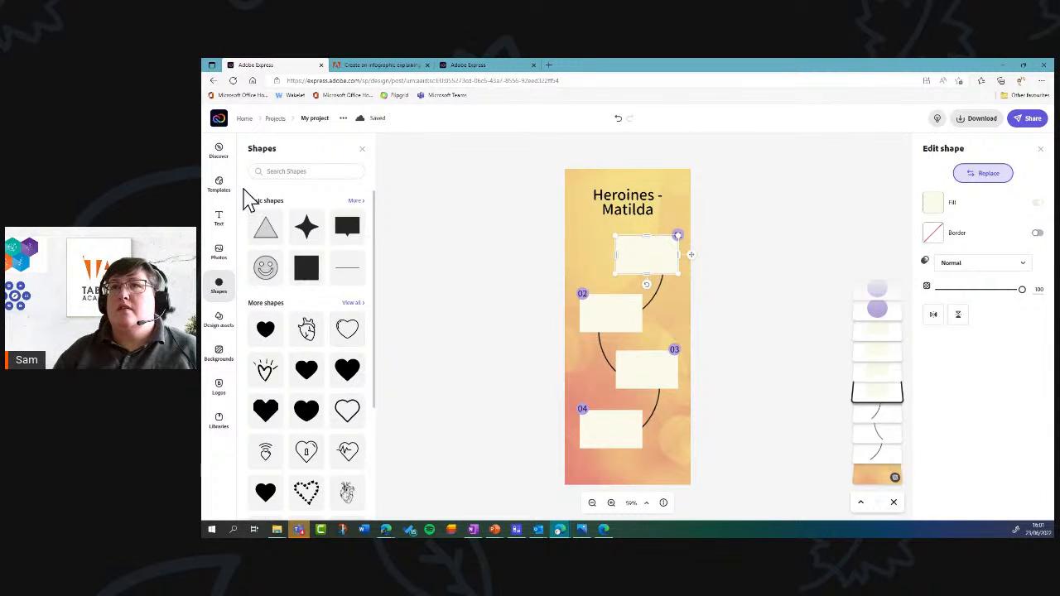
Add the text "Curious" and place it inside the box numbered 01.
click(231, 226)
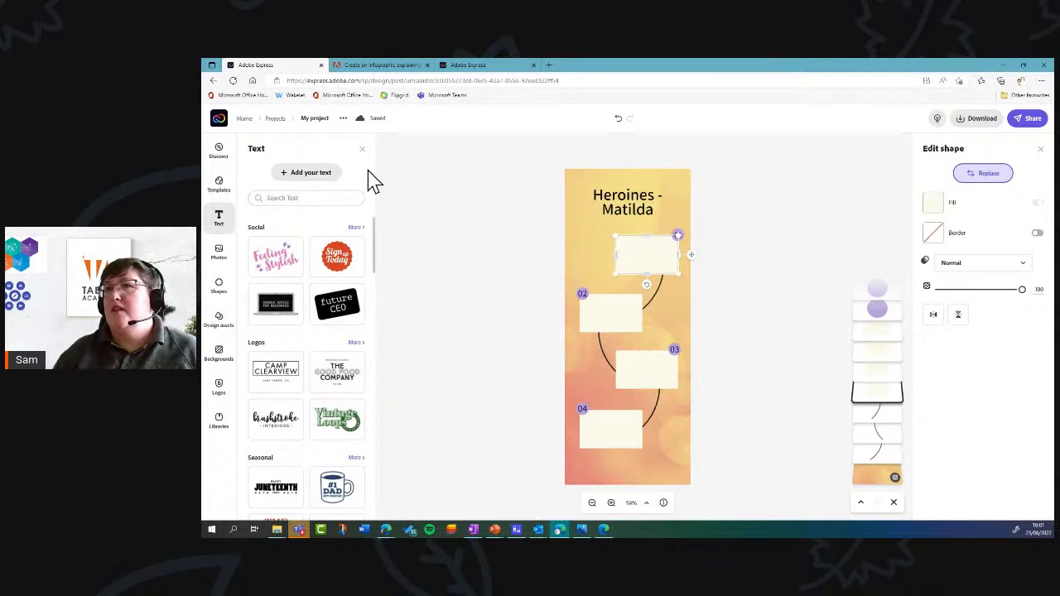
click(310, 172)
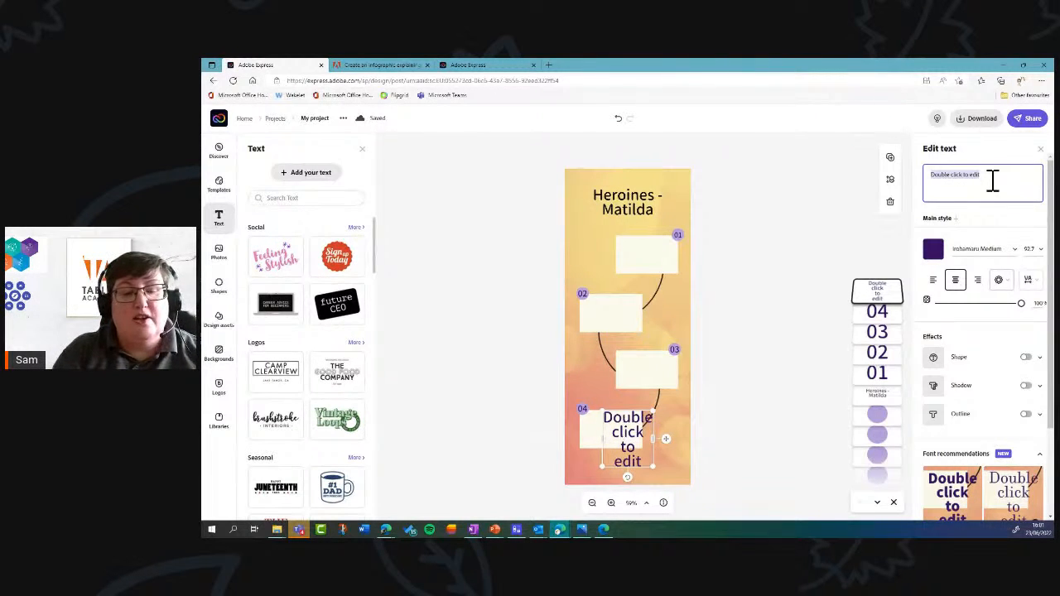
text(Curious)
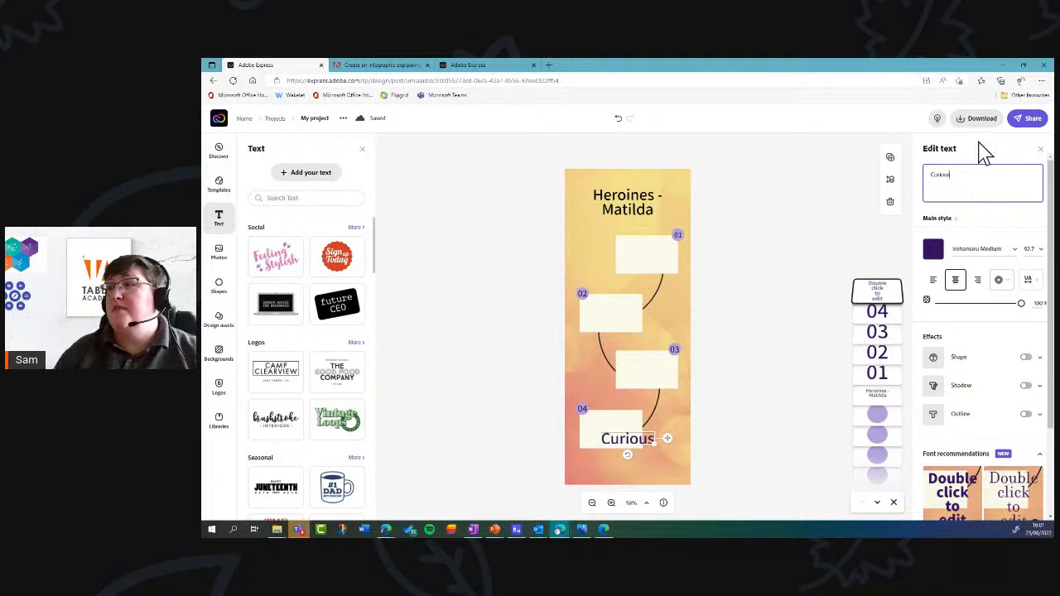
drag(636, 445, 673, 304)
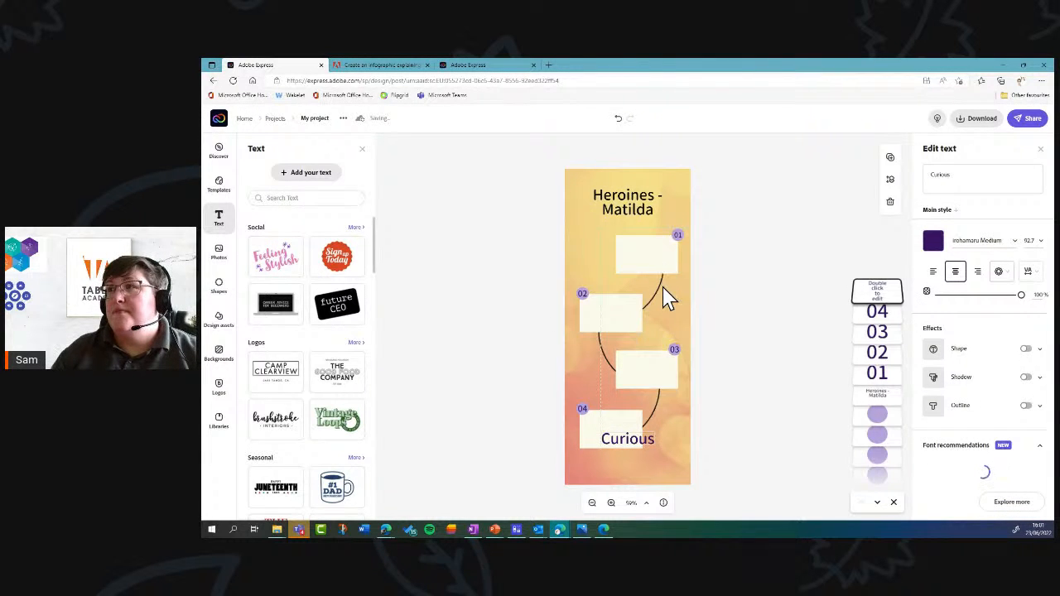
click(622, 431)
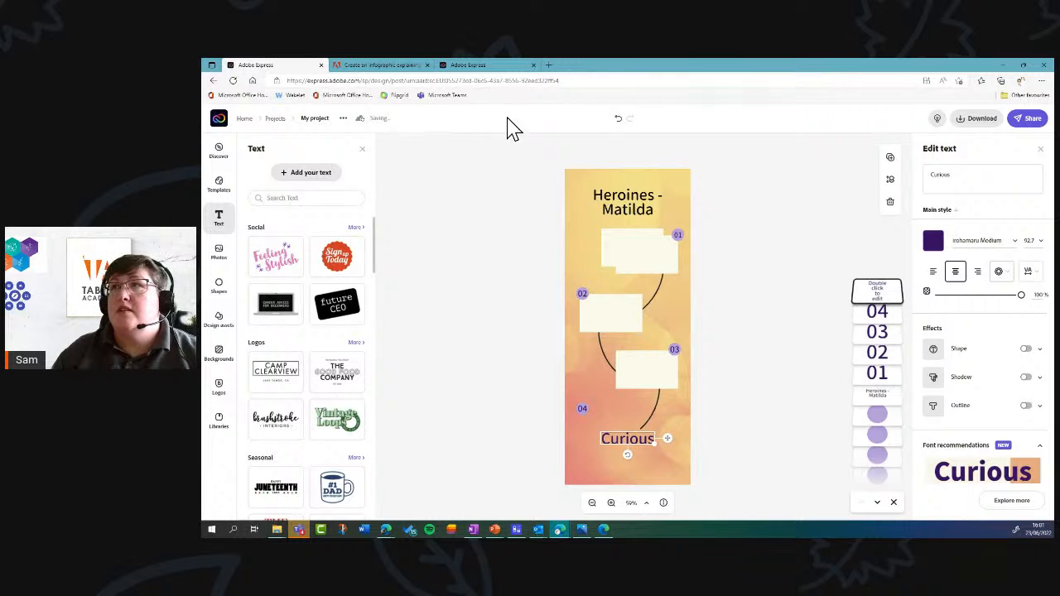
click(618, 118)
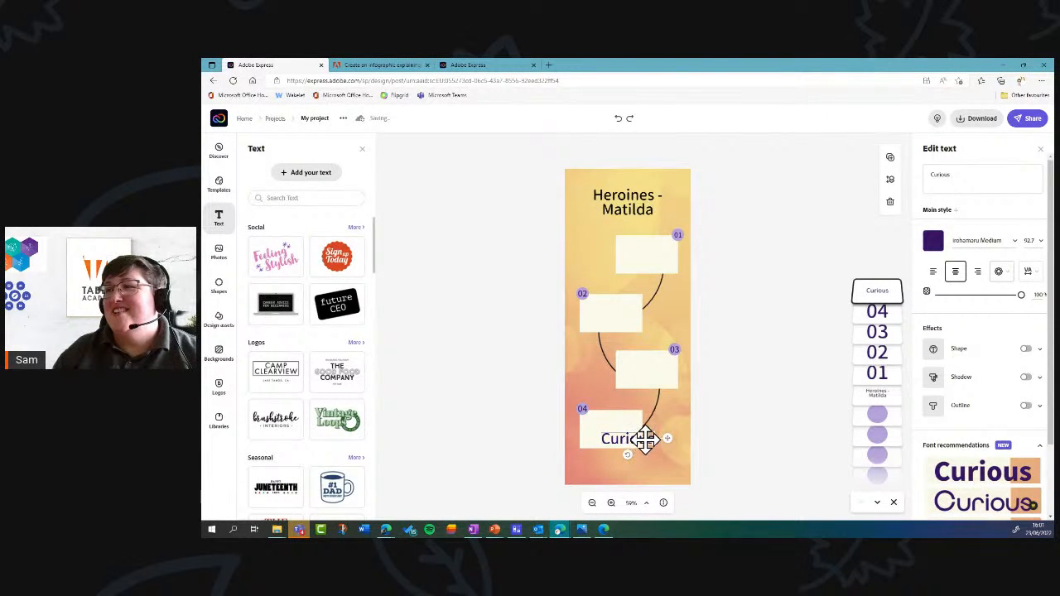
drag(645, 439, 663, 257)
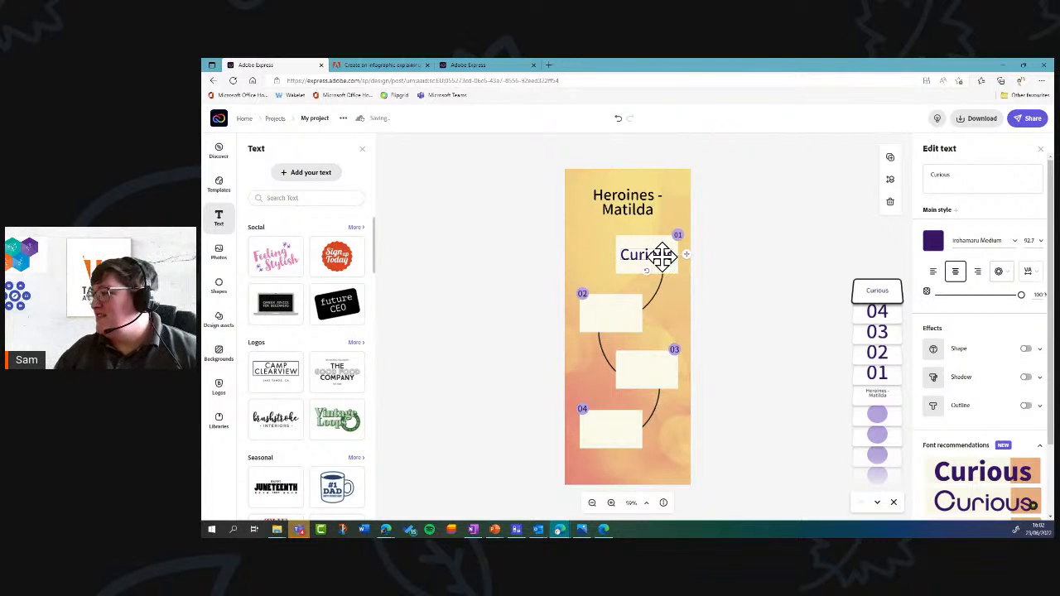
Add the text "Fearless" and place it inside the box numbered 02.
click(617, 316)
click(298, 174)
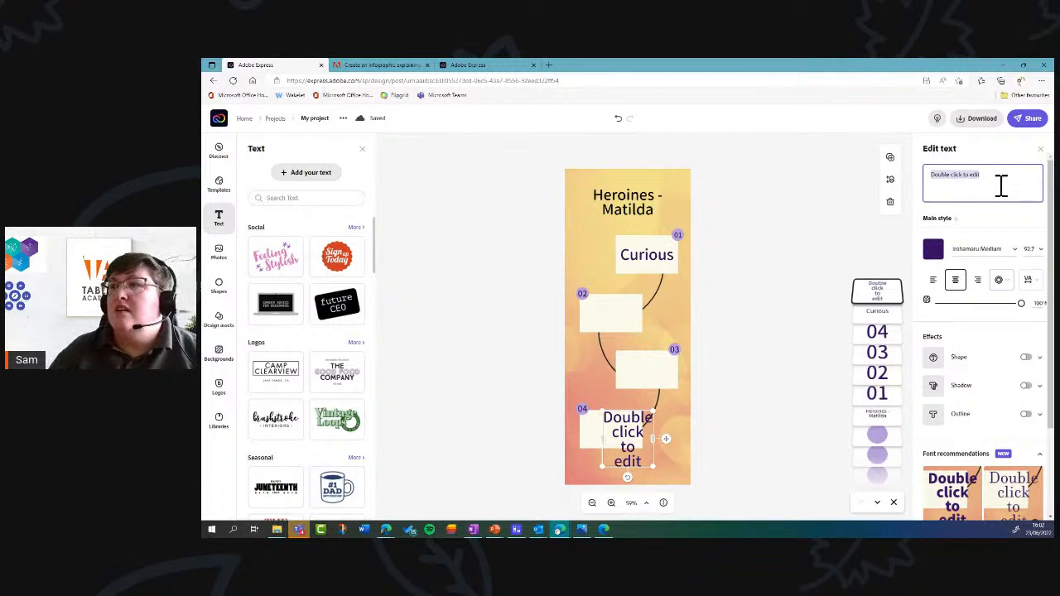
click(621, 445)
double_click(622, 443)
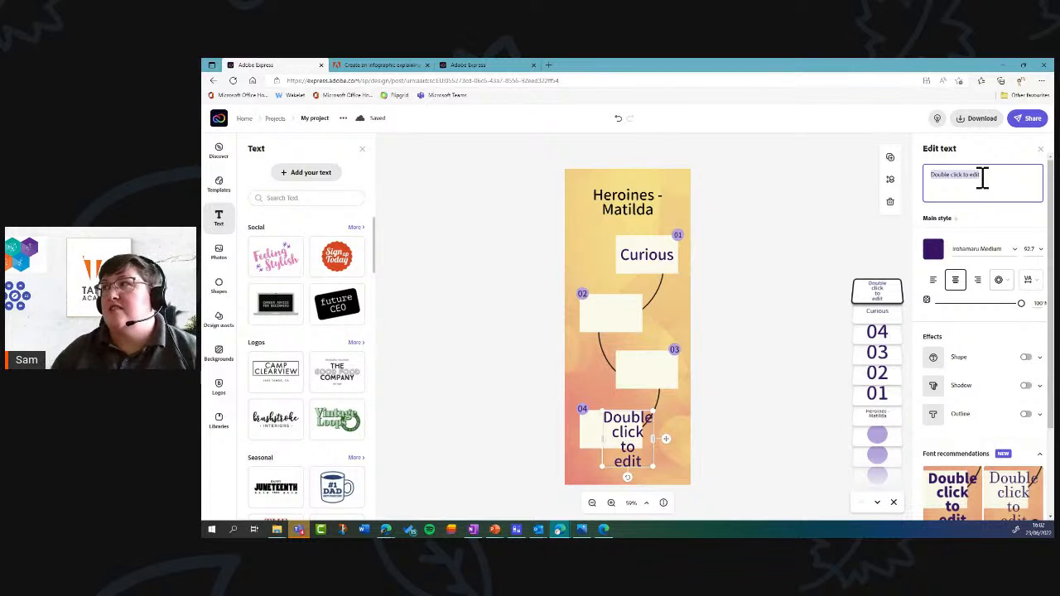
click(987, 176)
drag(989, 175, 939, 181)
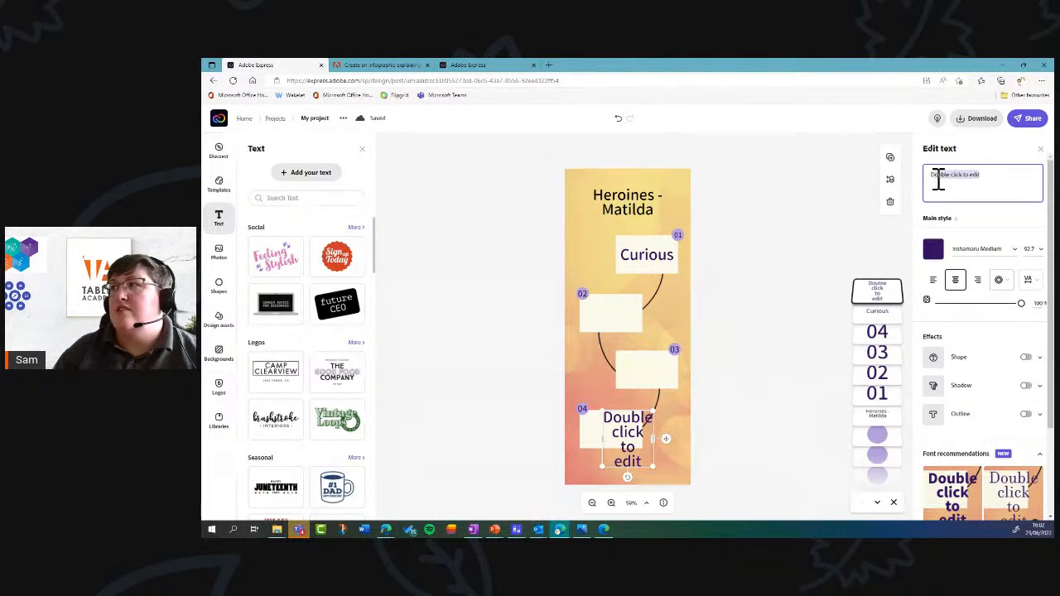
key(BackSpace)
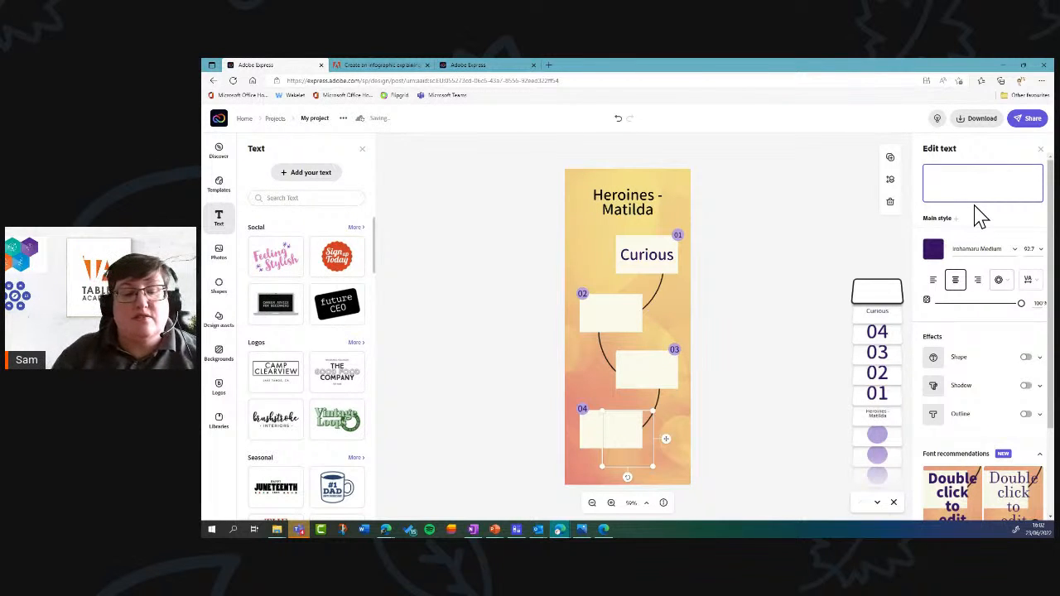
text(Fea)
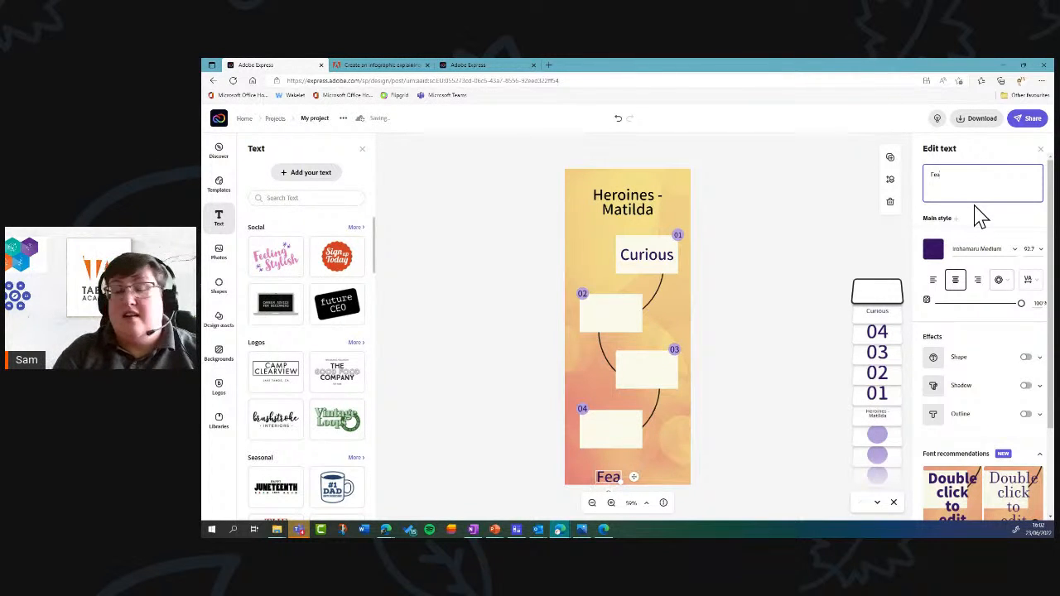
text(rless)
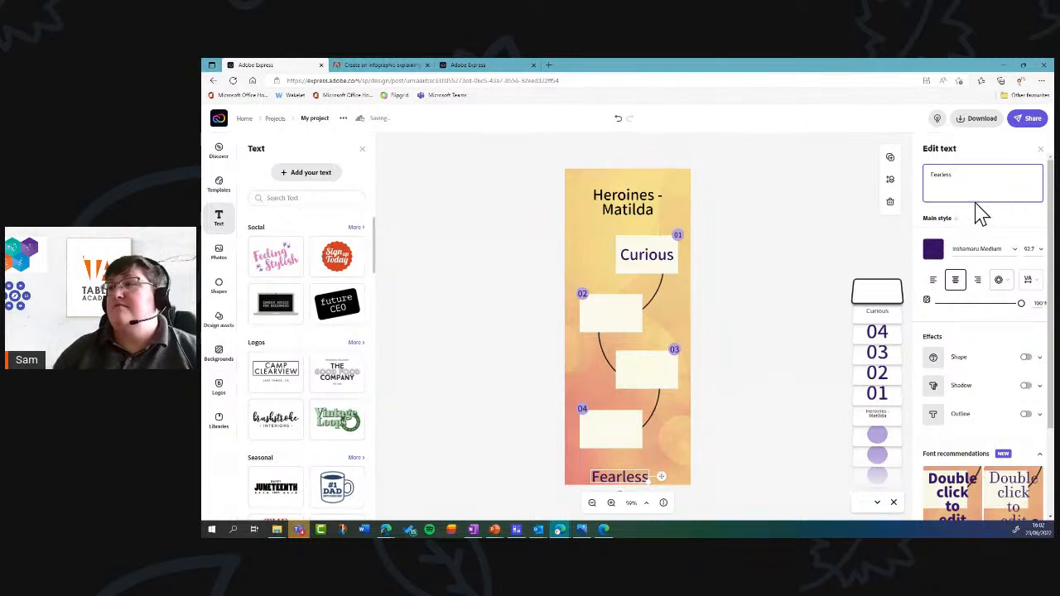
drag(641, 479, 629, 311)
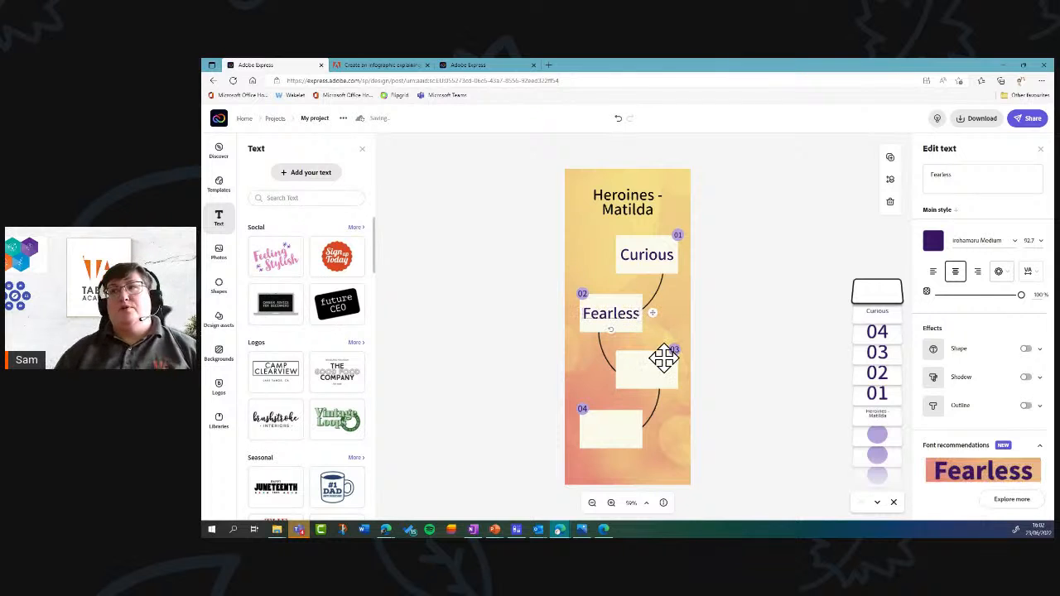
click(714, 462)
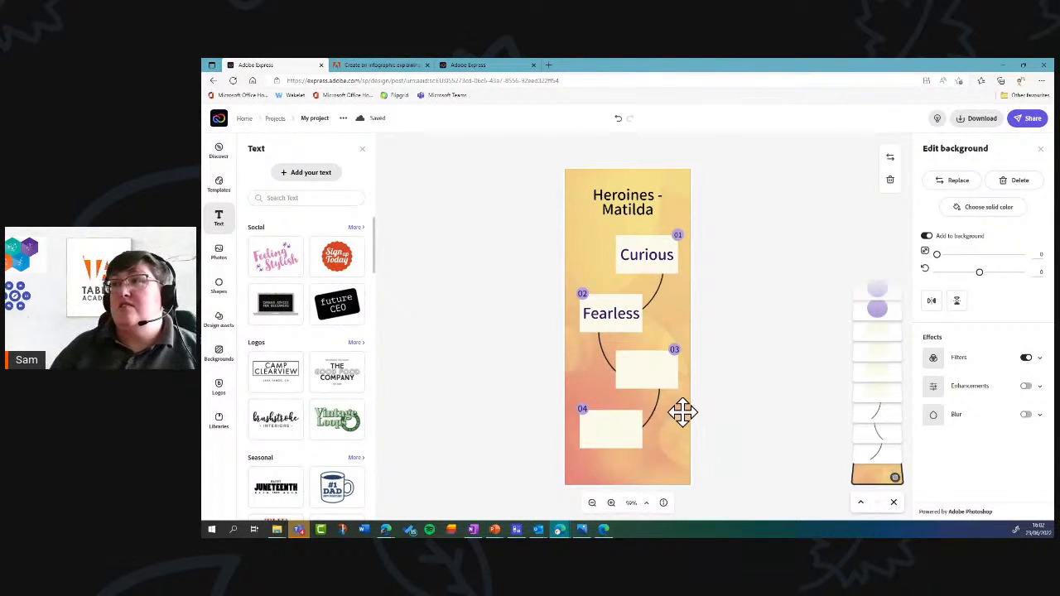
Search the Adobe Stock photos for "pigtails" and browse the pictures offered.
click(222, 271)
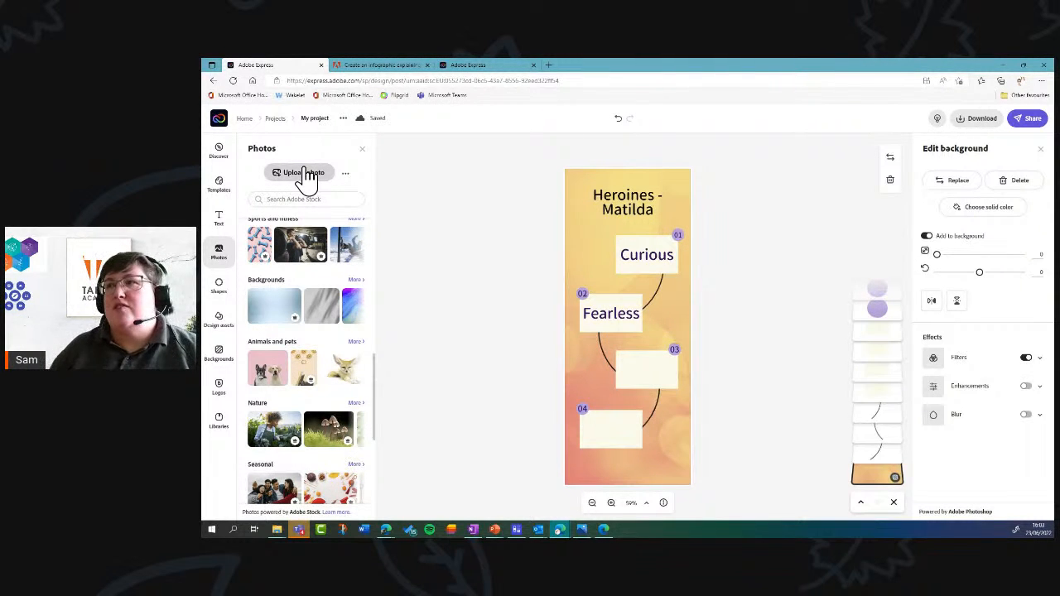
click(278, 198)
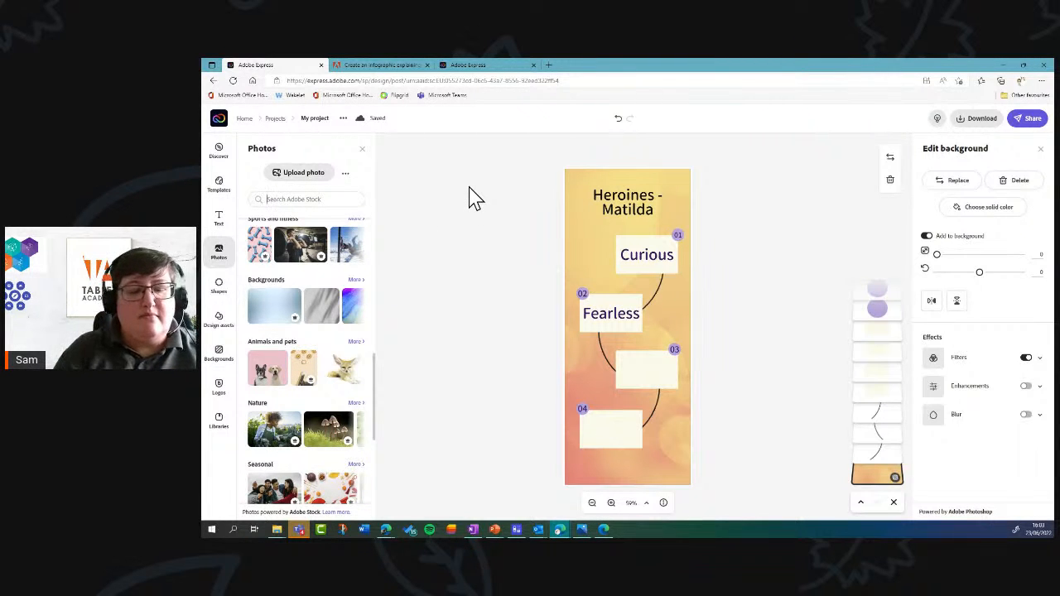
text(r)
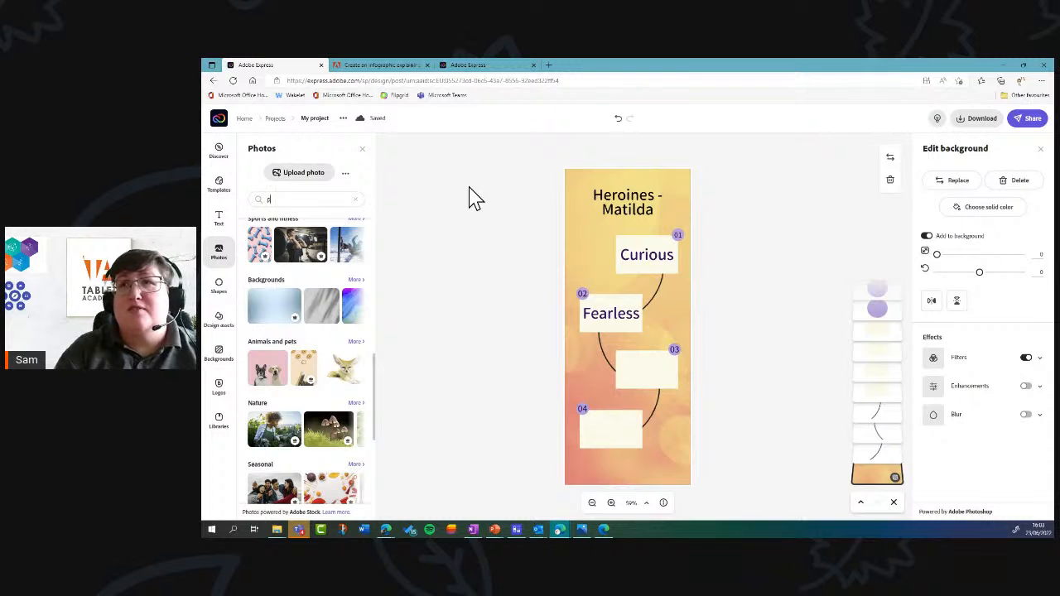
text(igtails)
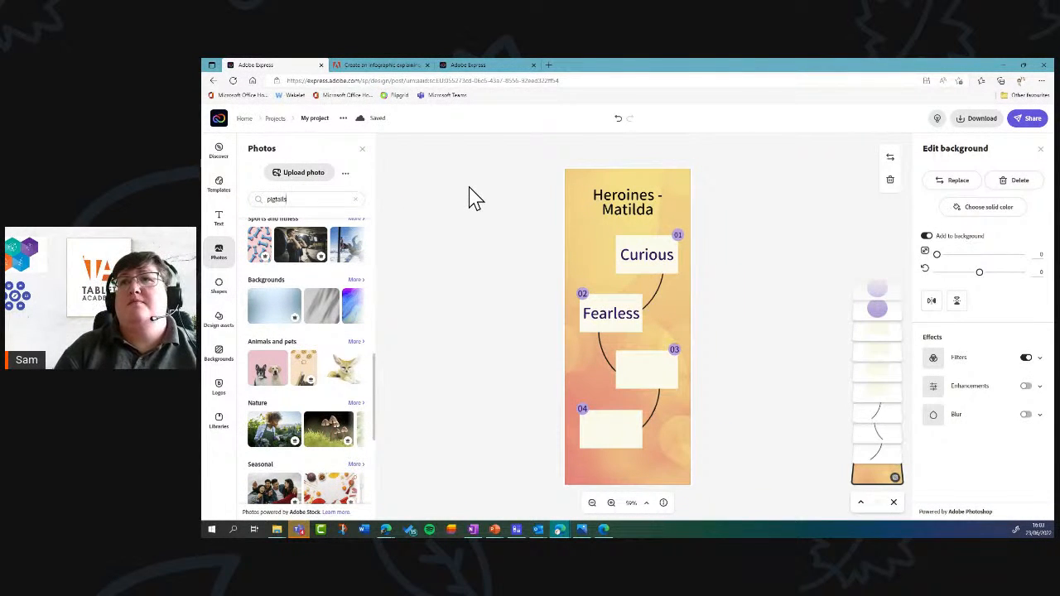
key(Return)
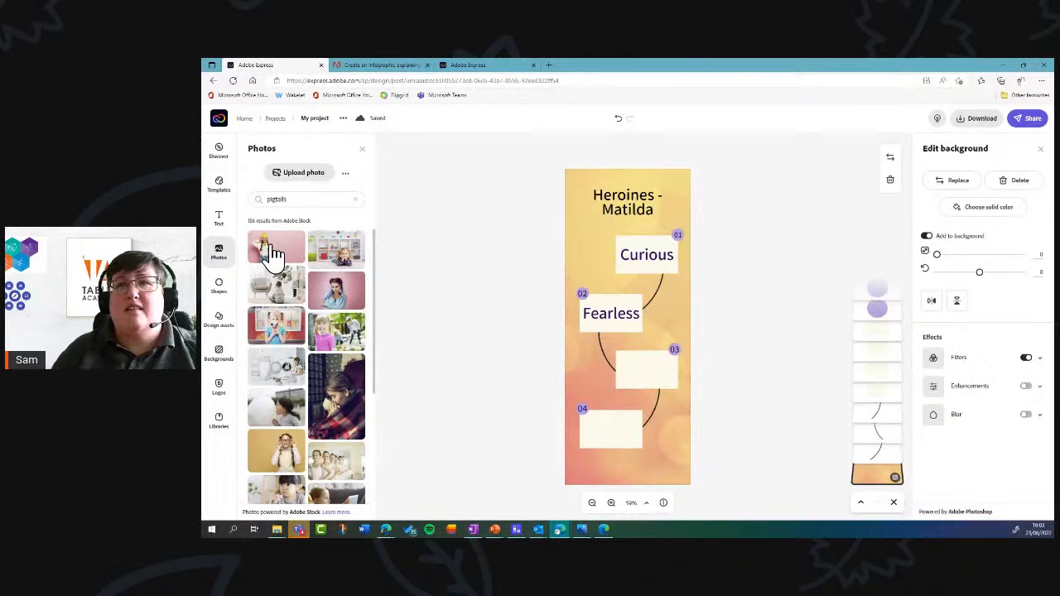
scroll(330, 299, down, 3)
scroll(330, 298, up, 3)
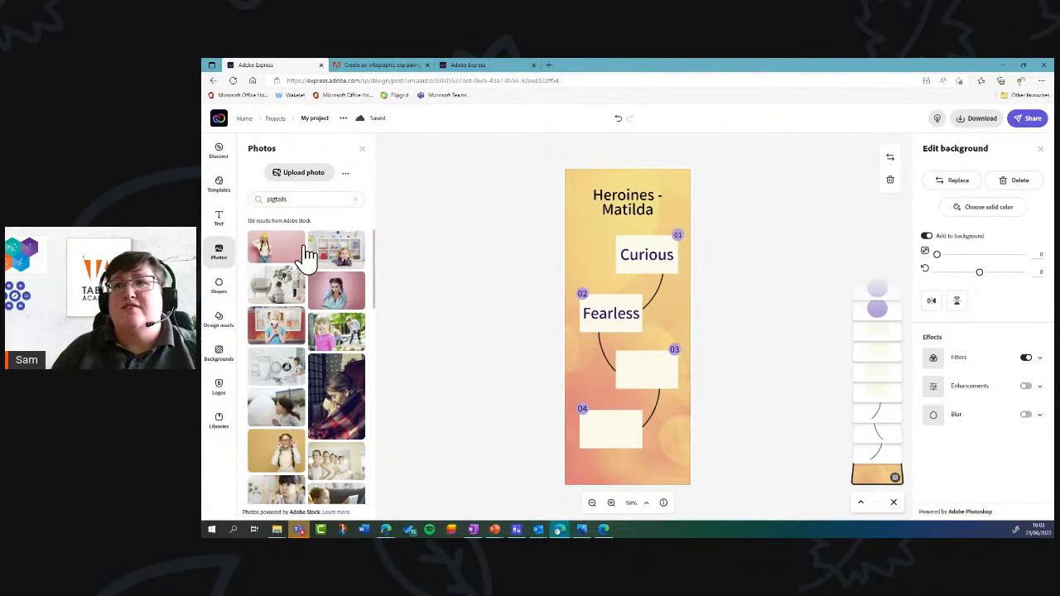
Search the stock photos for "friends" and place the picture of five seated friends on yellow in the infographic's lower right corner.
drag(292, 201, 228, 198)
key(BackSpace)
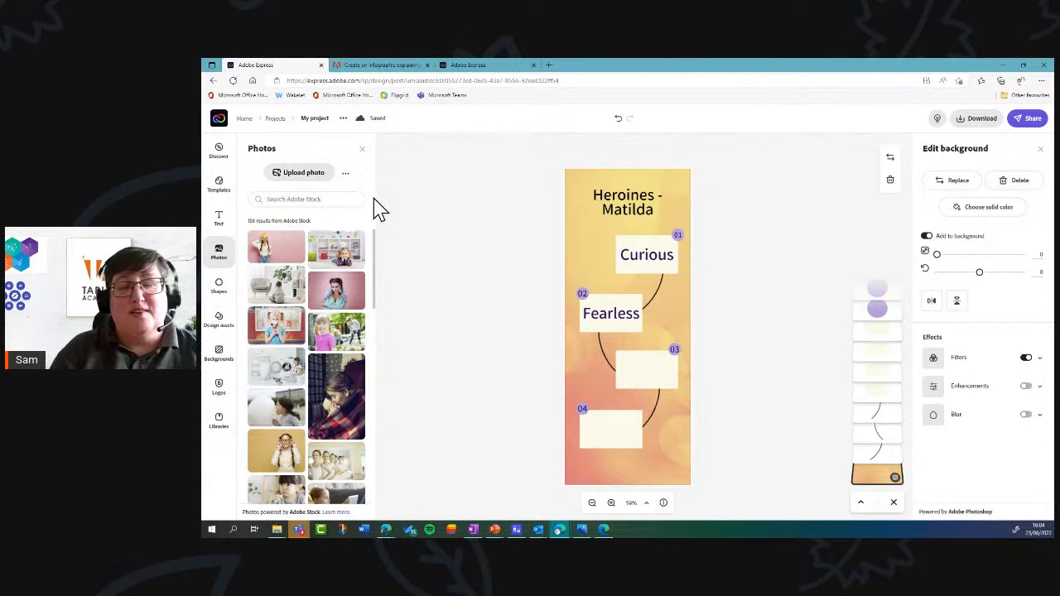
text(friends)
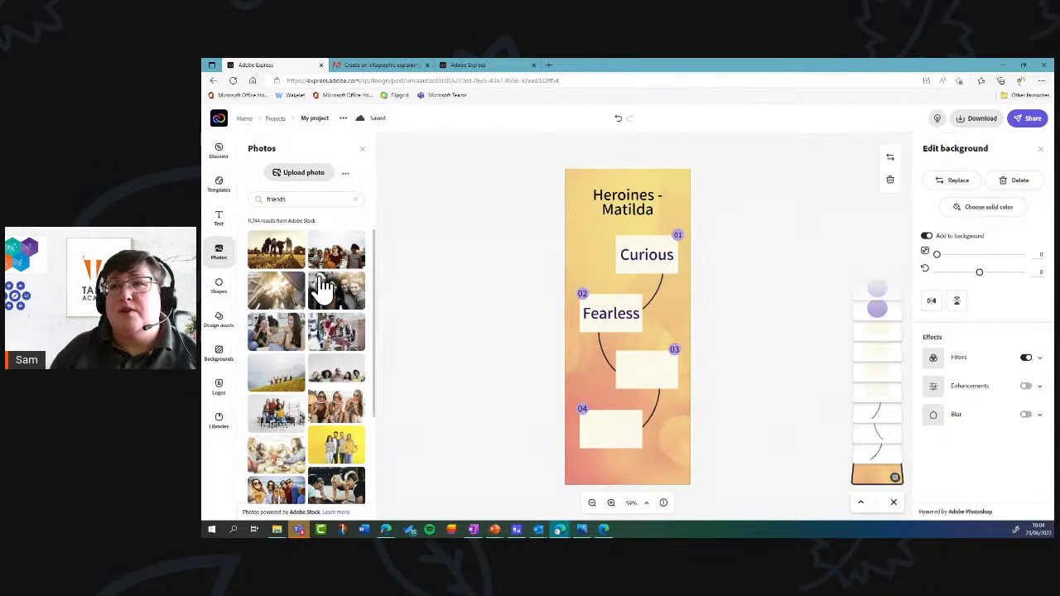
scroll(319, 290, down, 3)
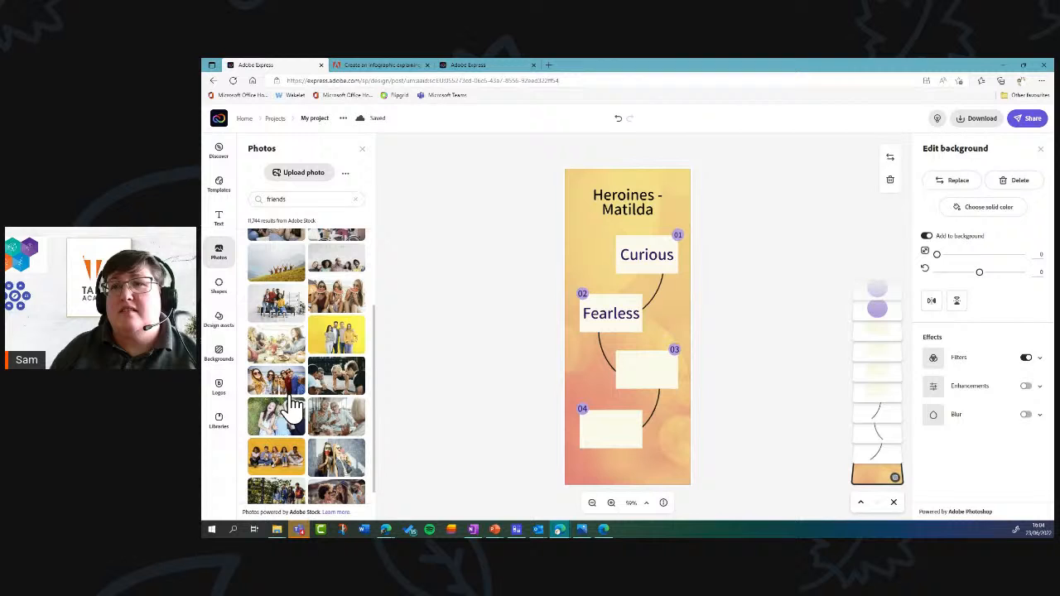
click(282, 464)
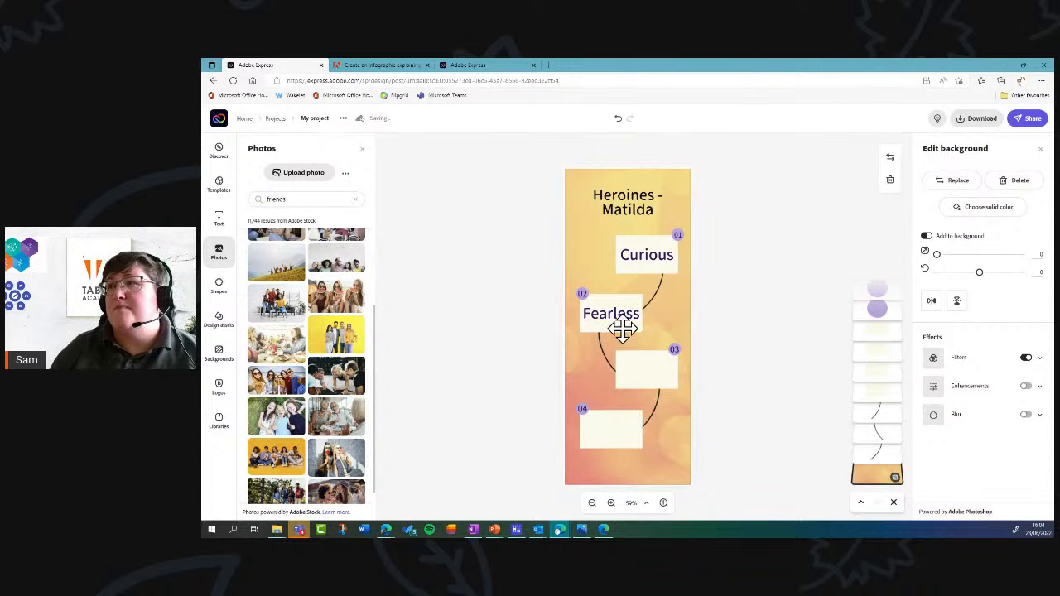
drag(631, 457, 674, 474)
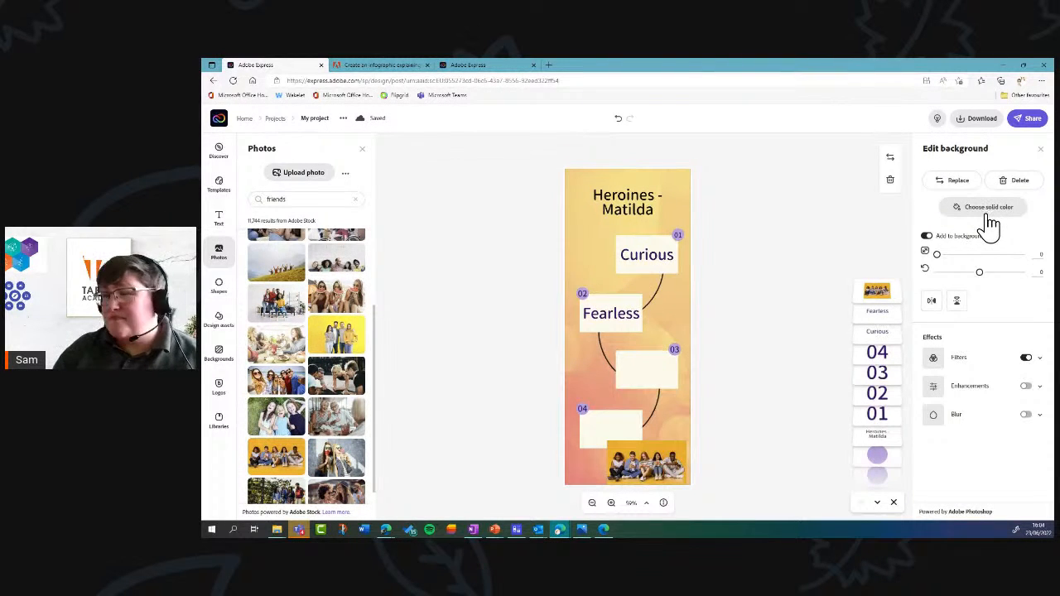
Remove the background from the friends photo and accept the automatic cutout.
click(658, 464)
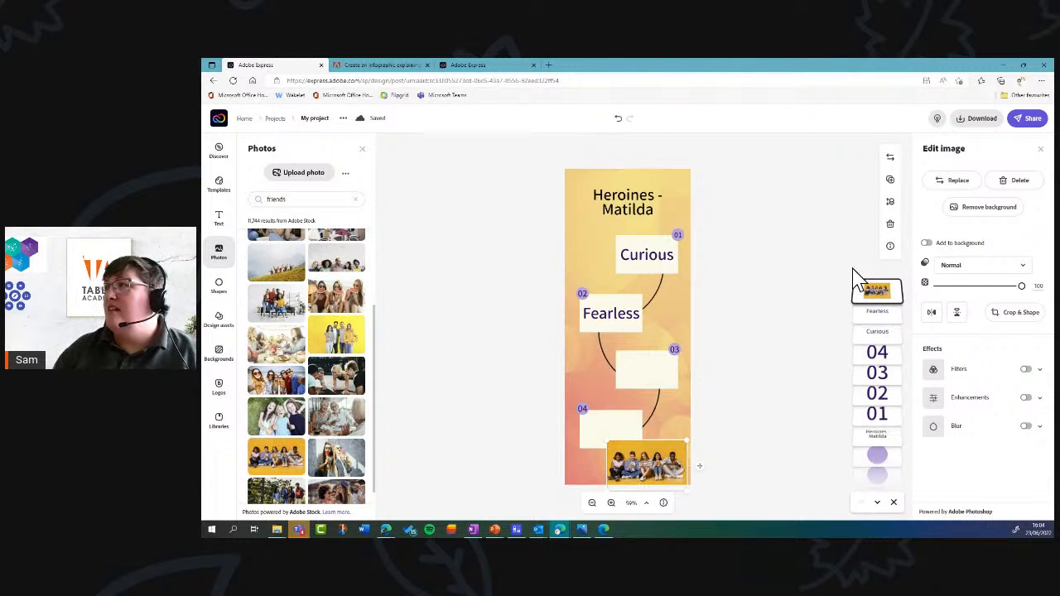
click(961, 211)
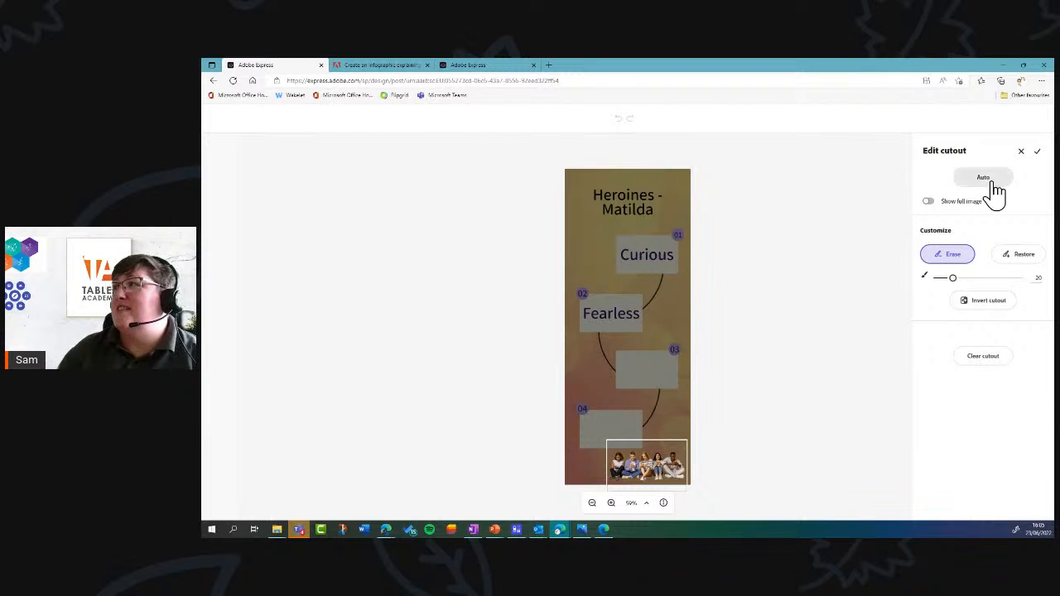
click(1036, 153)
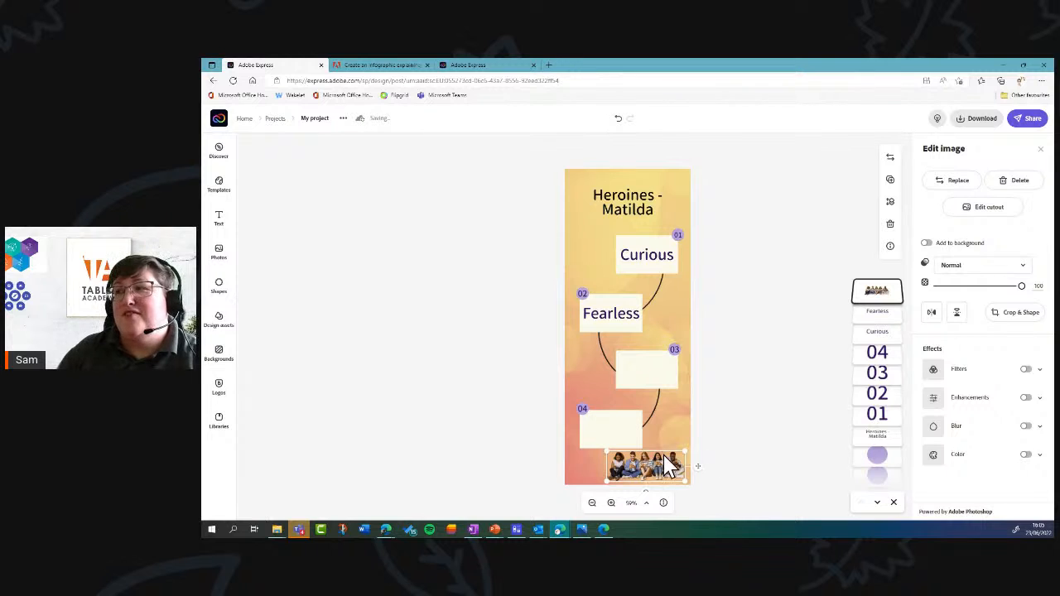
click(740, 433)
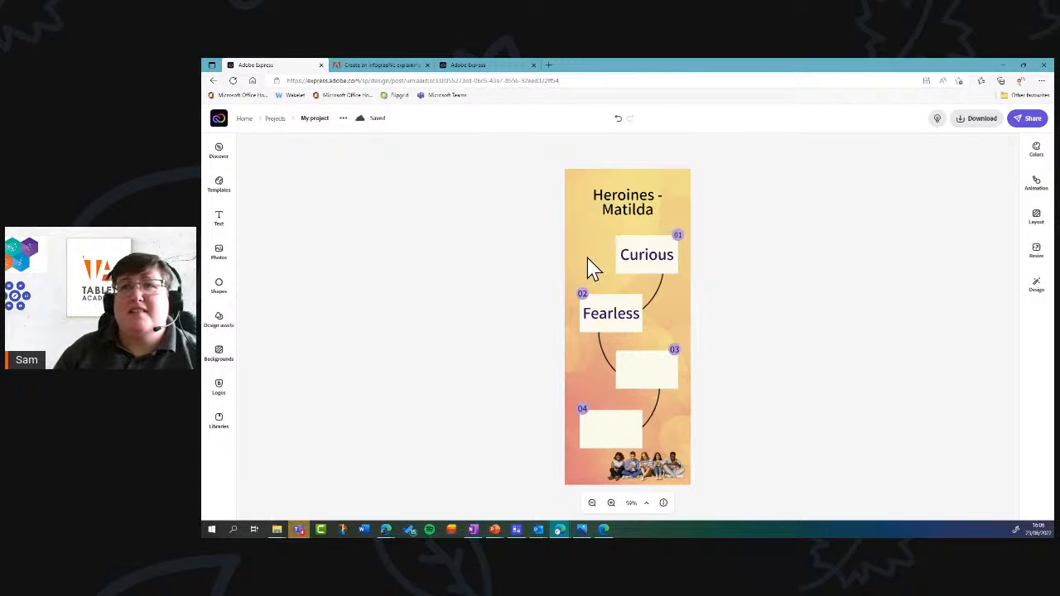
Search the templates for "infographic" and browse the designs as ideas for other topics.
click(219, 187)
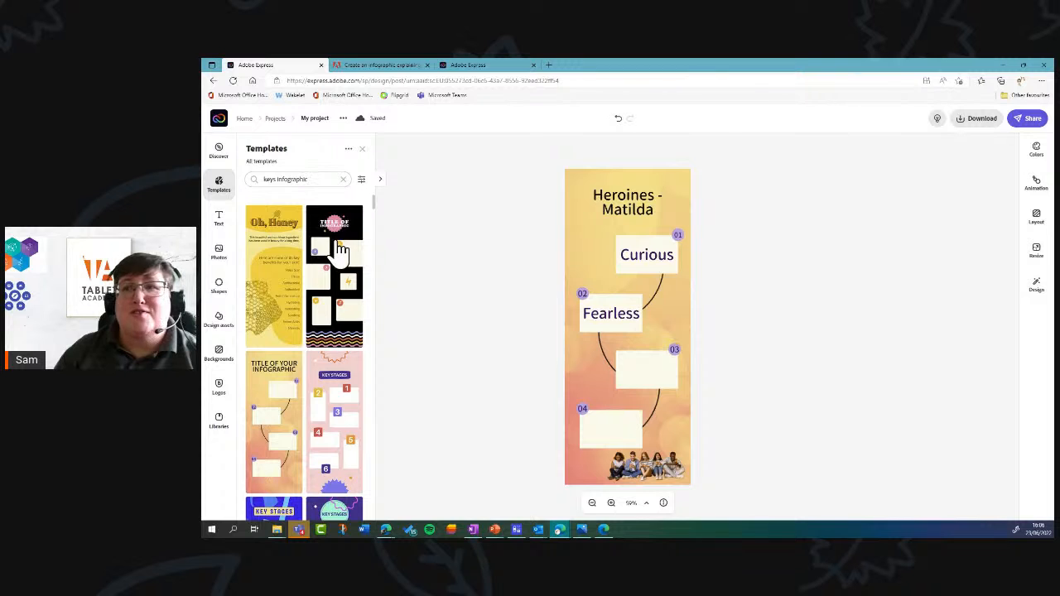
scroll(338, 252, down, 10)
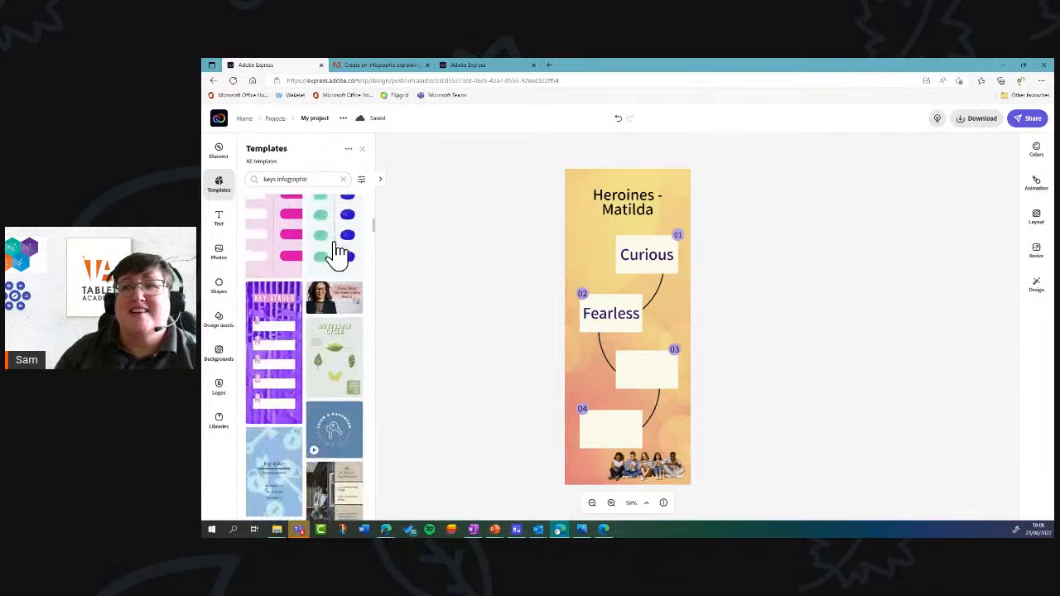
click(276, 179)
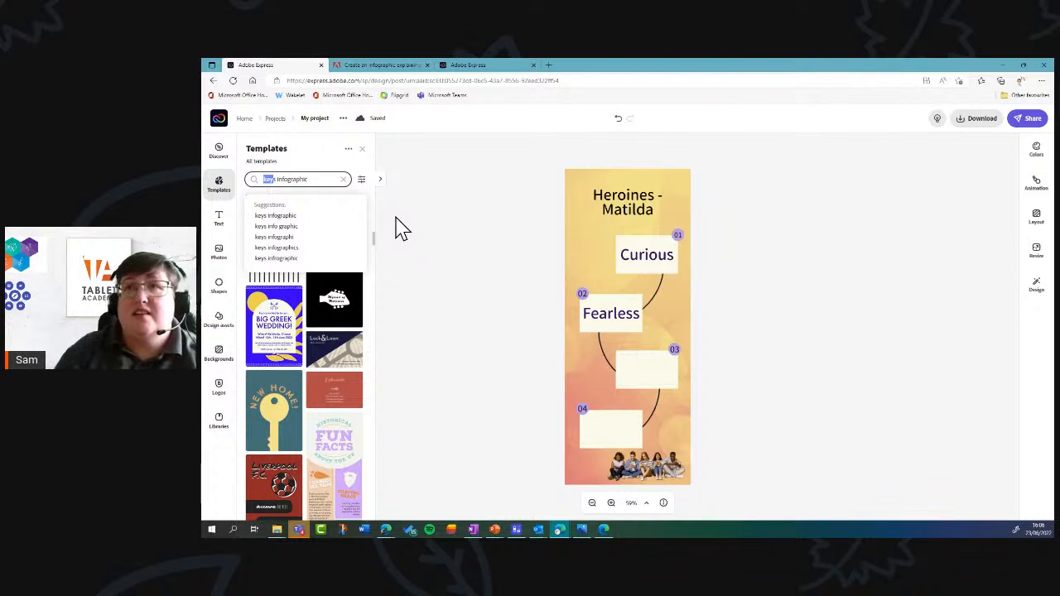
key(BackSpace)
key(BackSpace)
key(BackSpace)
key(BackSpace)
key(BackSpace)
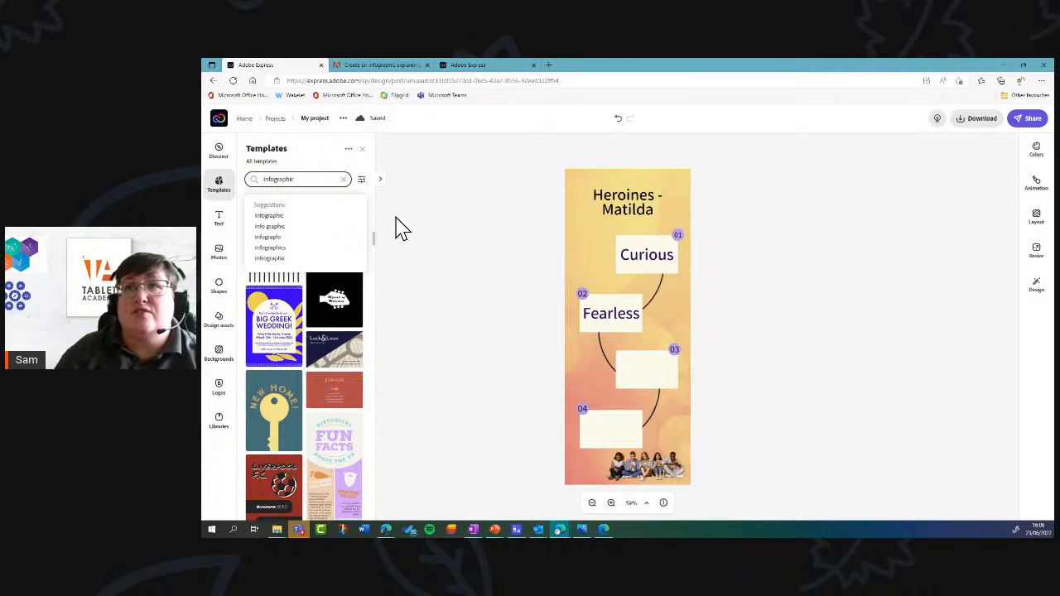
key(Return)
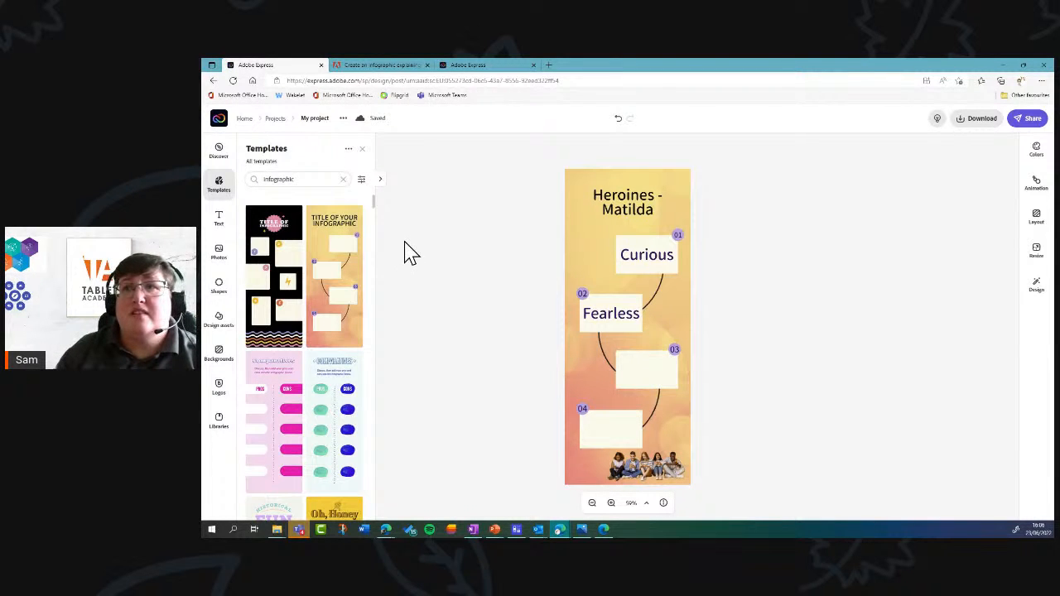
scroll(338, 326, down, 5)
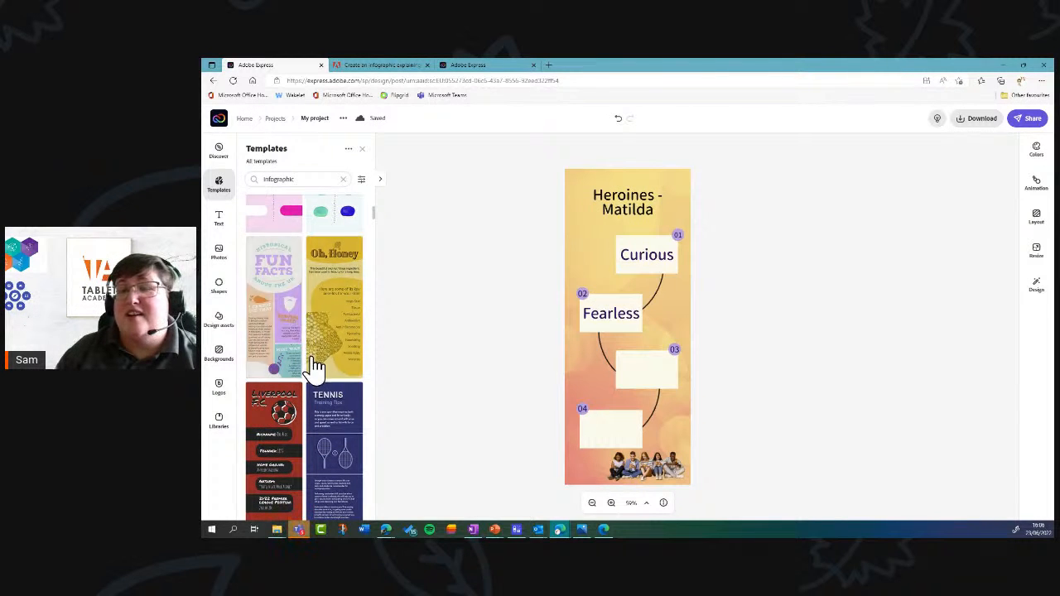
scroll(329, 330, down, 2)
scroll(331, 323, down, 2)
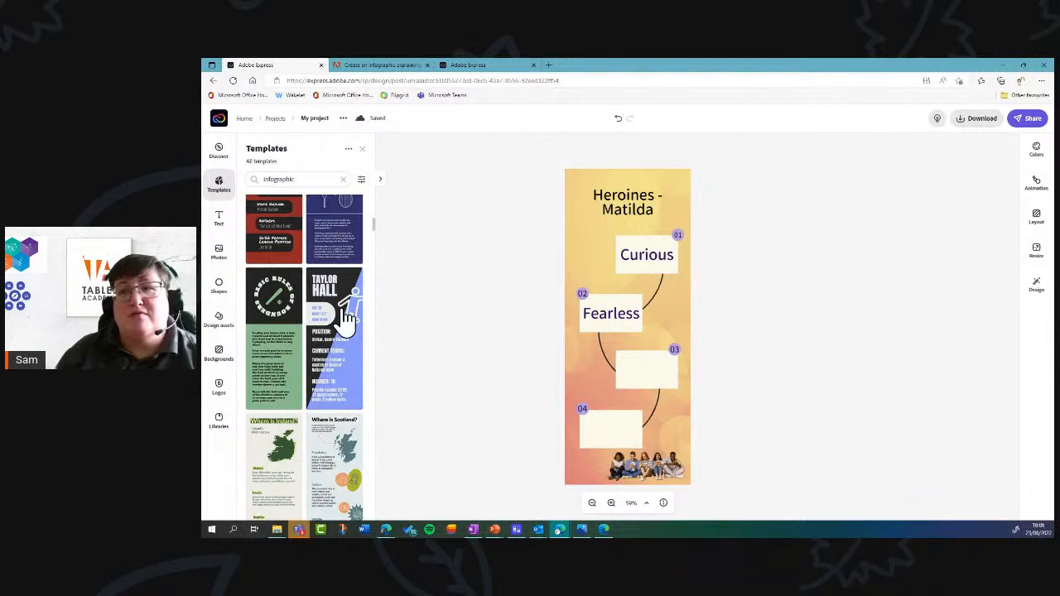
scroll(315, 395, down, 2)
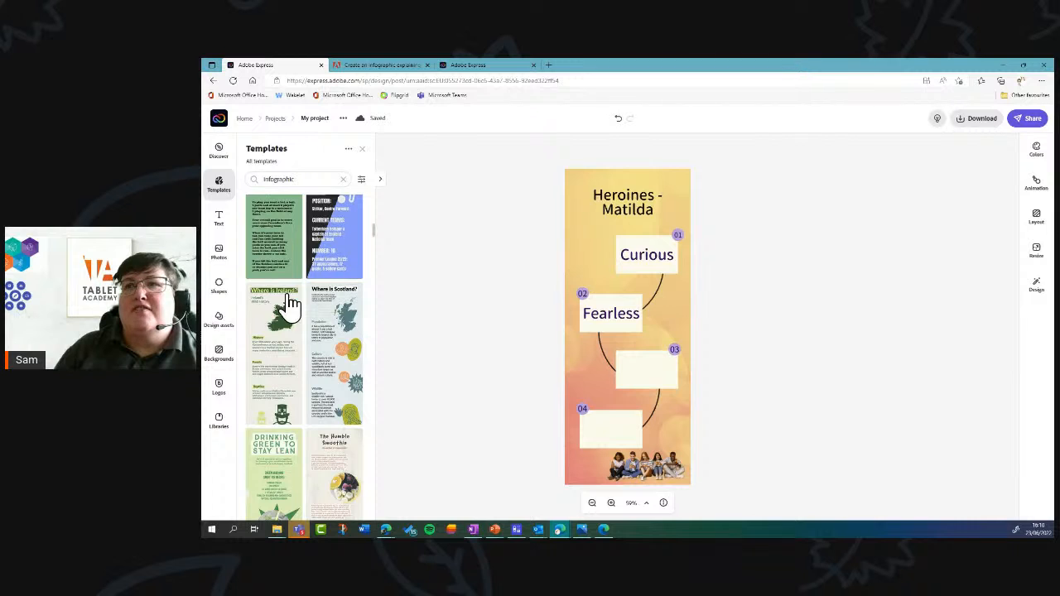
click(362, 149)
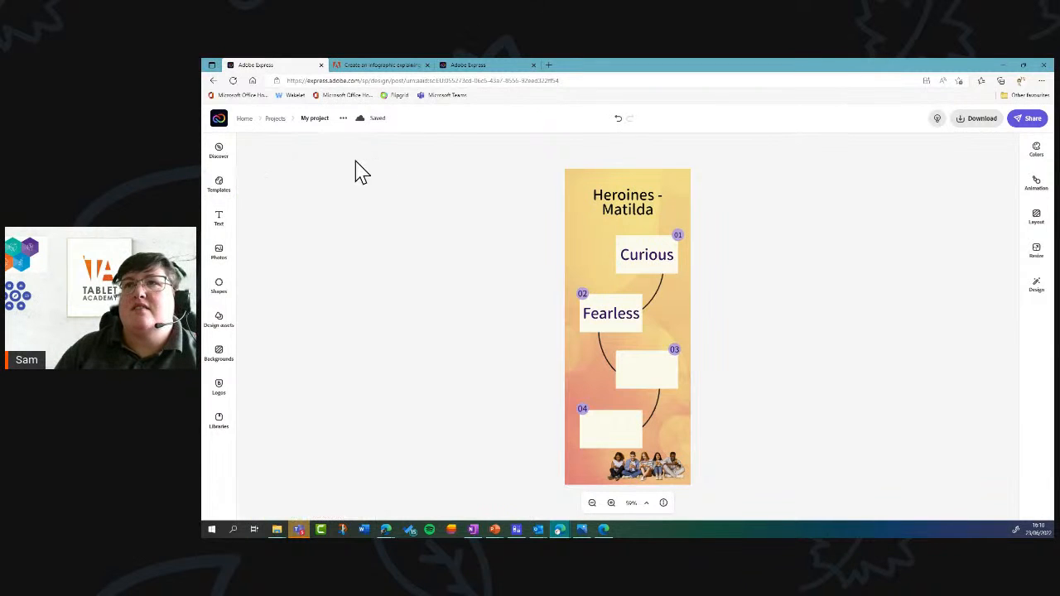
Go to the projects overview and open the option to create a new project from your templates.
click(275, 120)
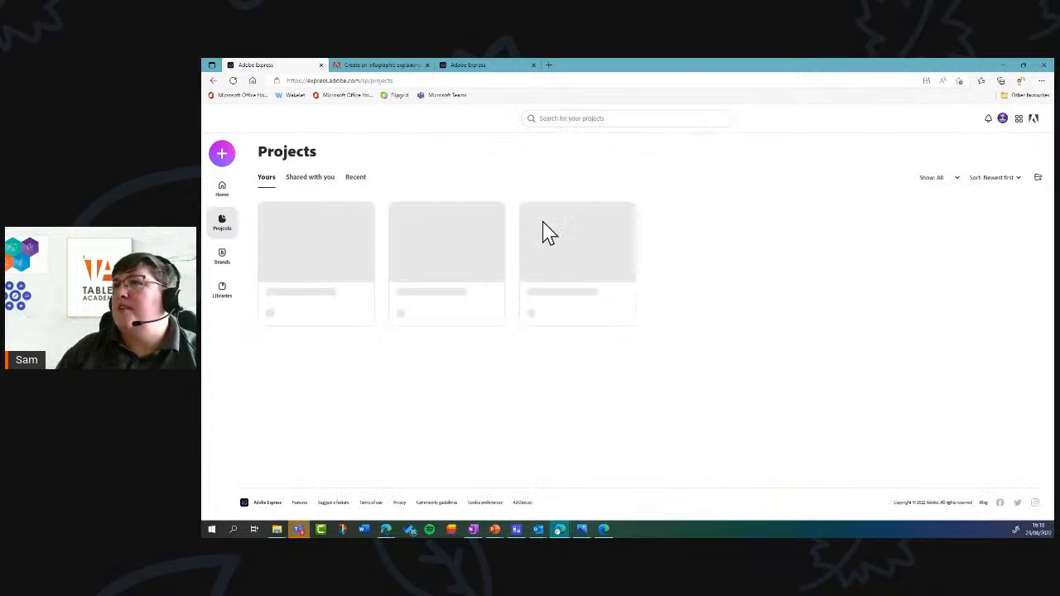
click(222, 152)
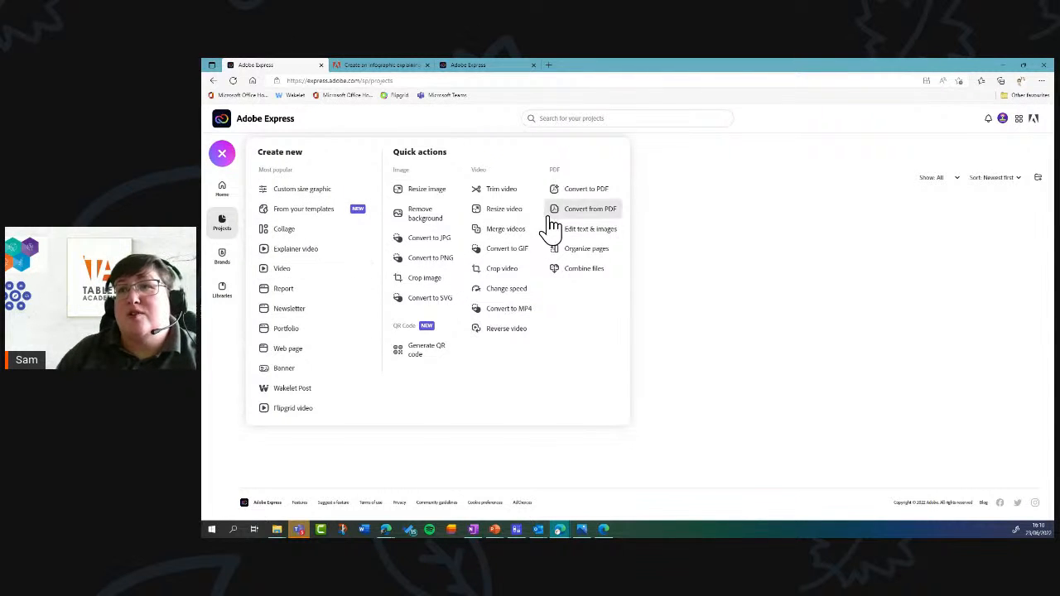
click(318, 217)
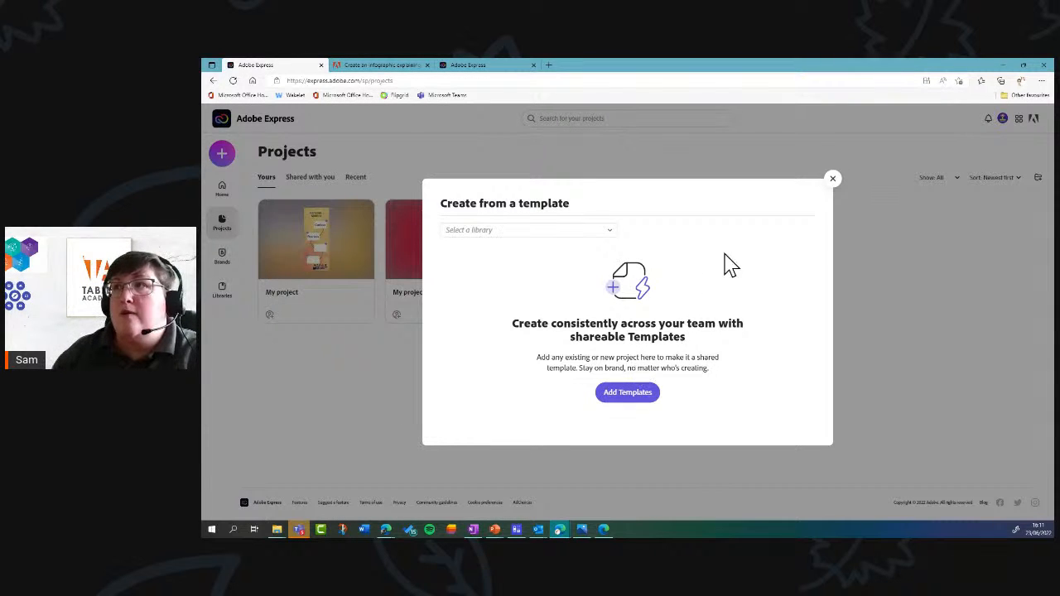
Dismiss the template library dialog and start a new infographic project from the home page.
click(832, 179)
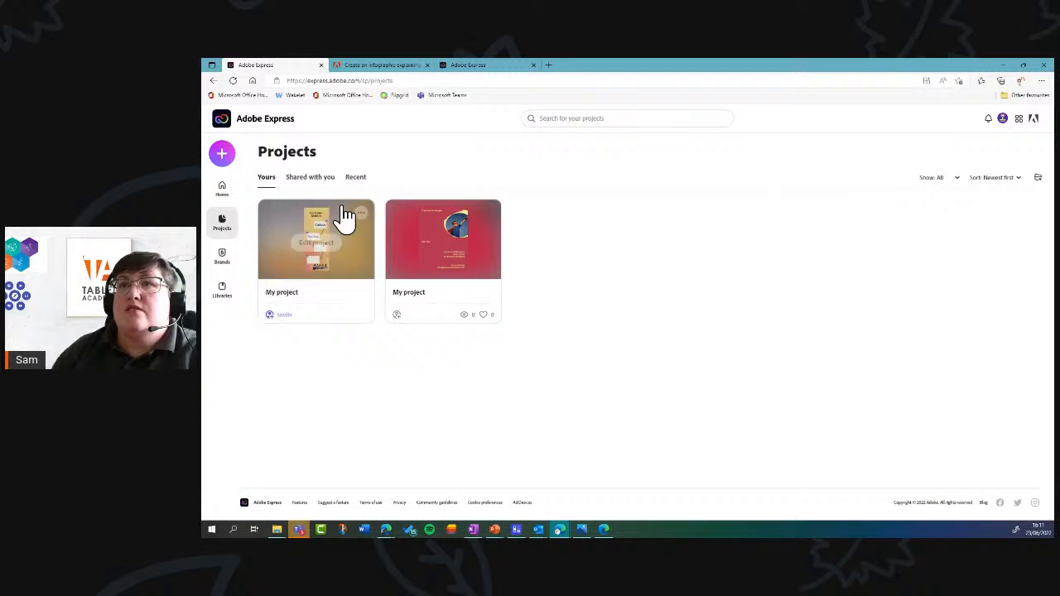
click(221, 197)
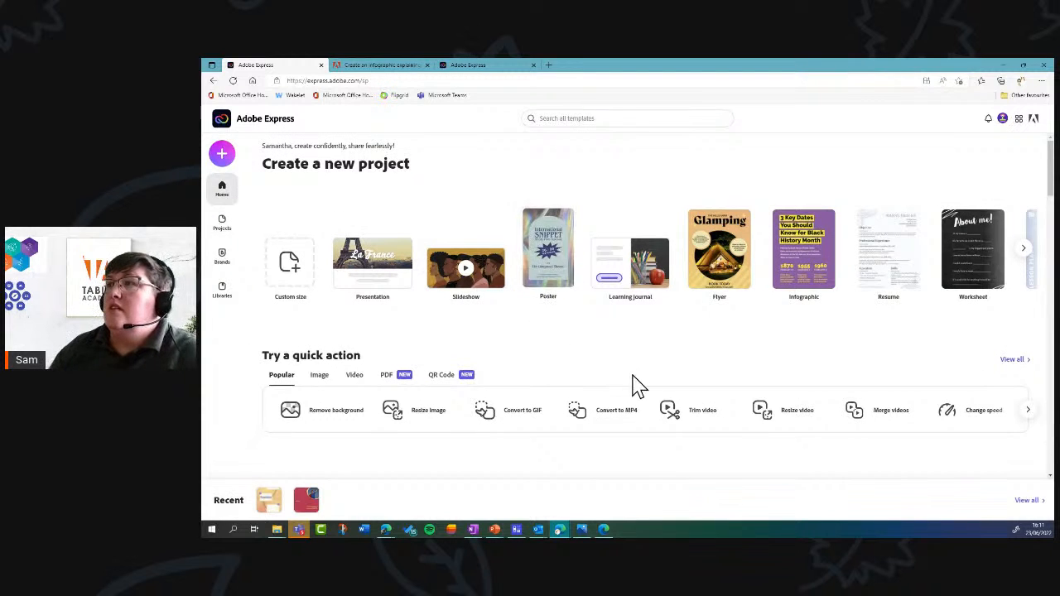
click(812, 267)
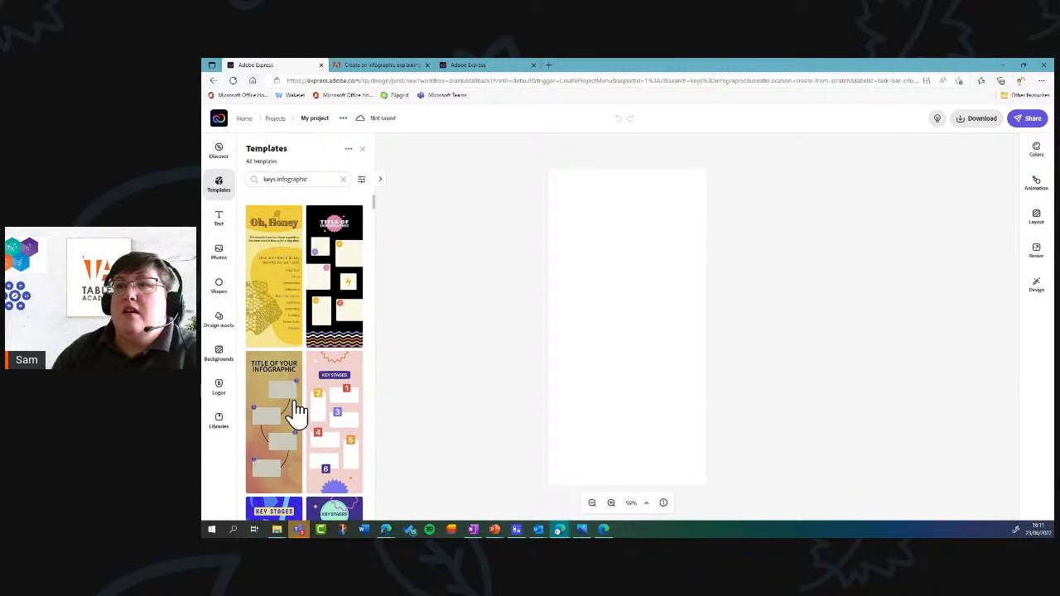
Find the "Comparatives" pros and cons template with green and blue bubbles and apply it to the blank page.
scroll(342, 314, down, 3)
scroll(339, 315, down, 3)
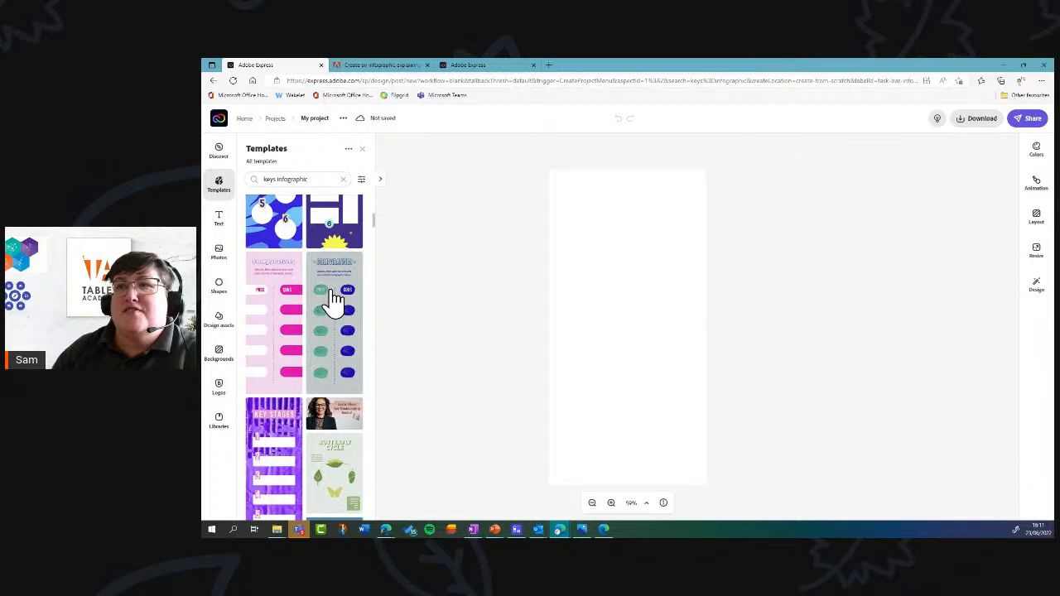
click(332, 304)
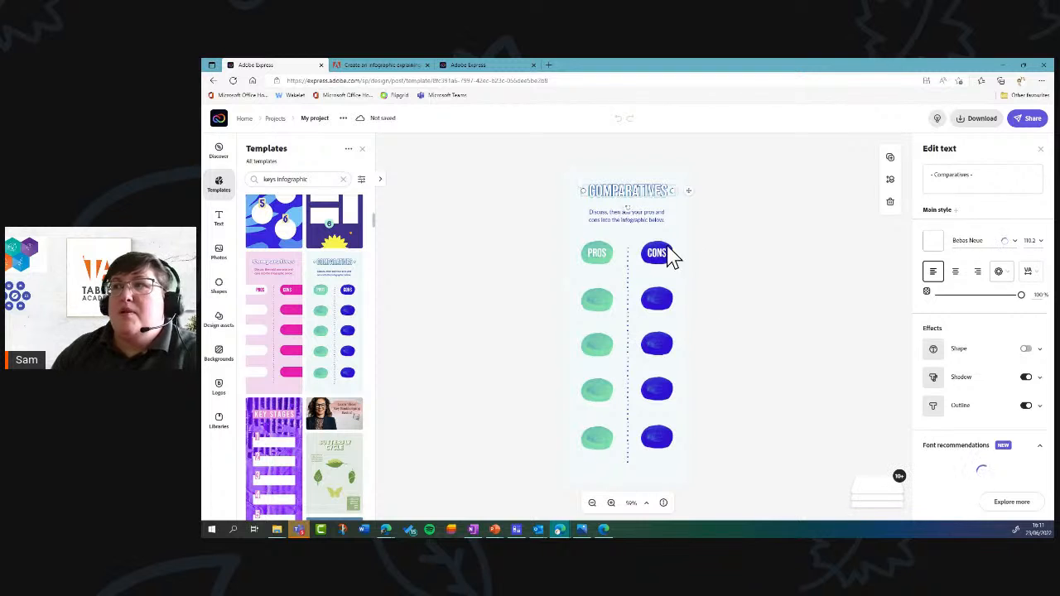
Replace the infographic's title with "Hero or villain?".
click(977, 173)
drag(982, 173, 928, 174)
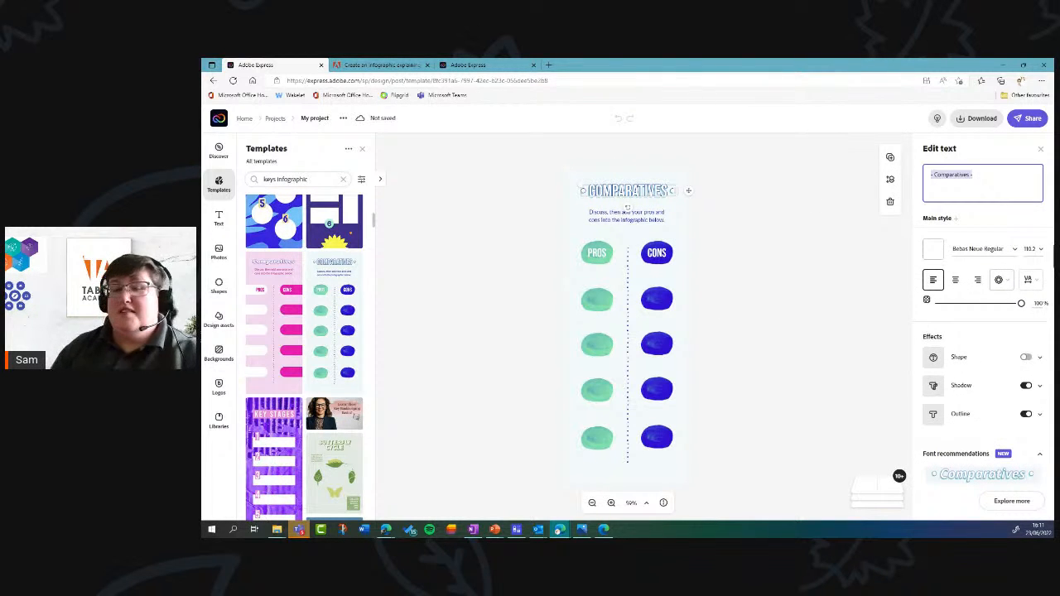
text(Hero)
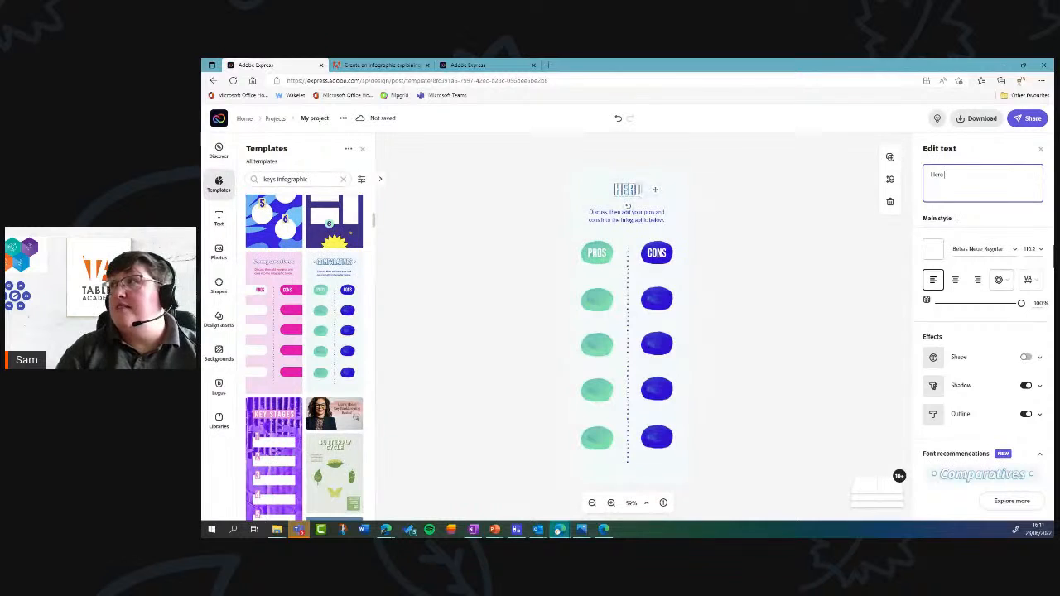
text( or villian)
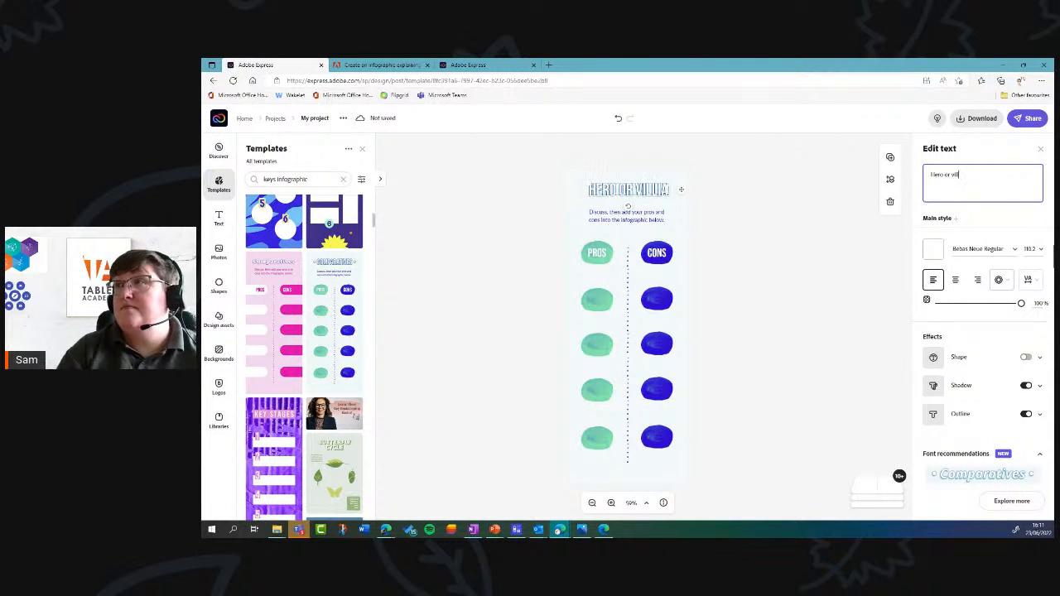
text(?)
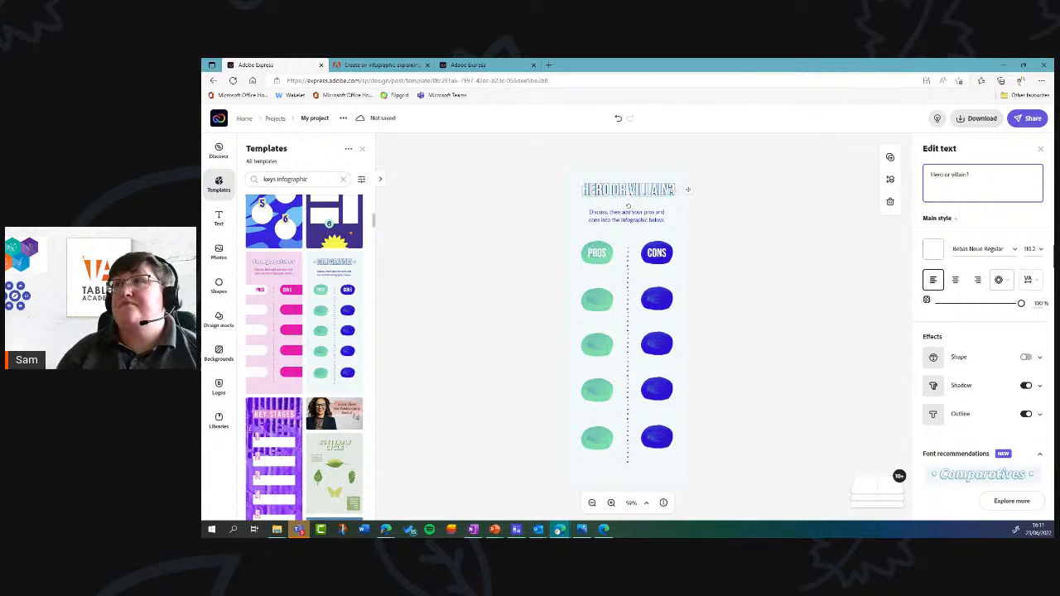
Replace the instruction text under the title with "List all the different traits that show that the character is".
click(650, 219)
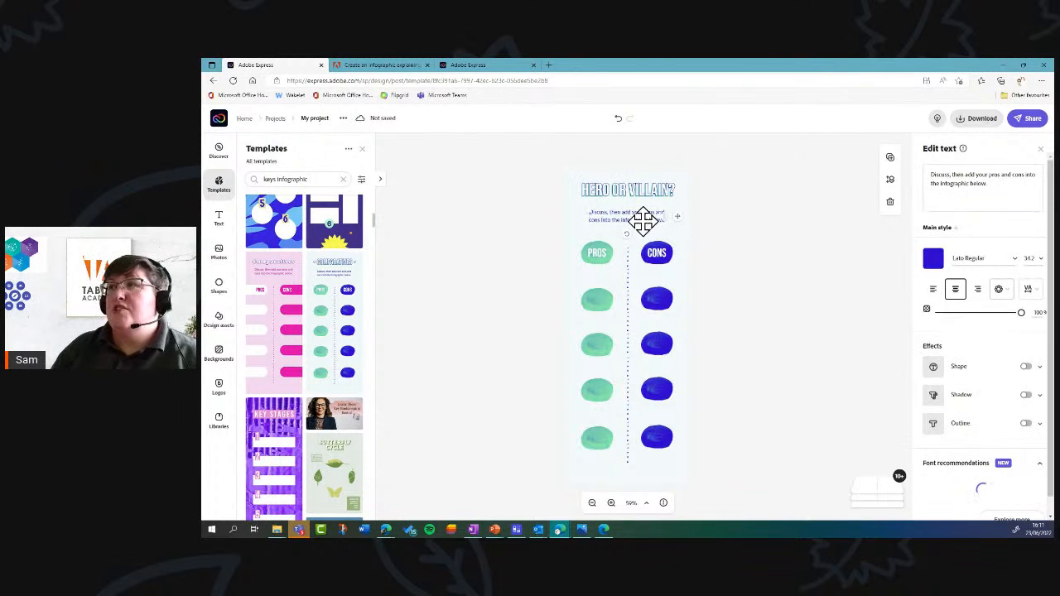
click(988, 178)
drag(999, 179, 919, 178)
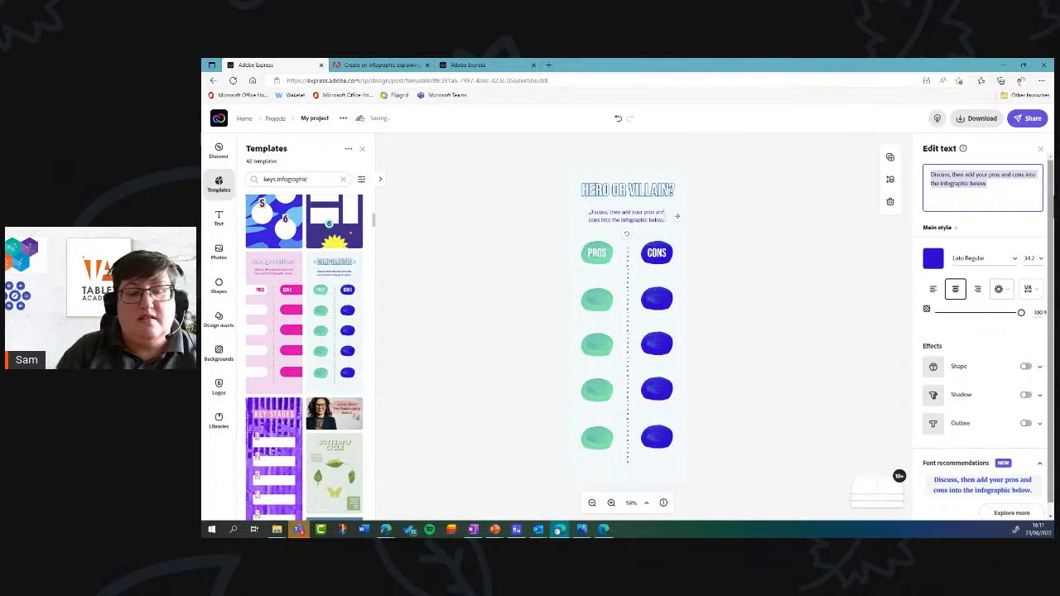
text(U)
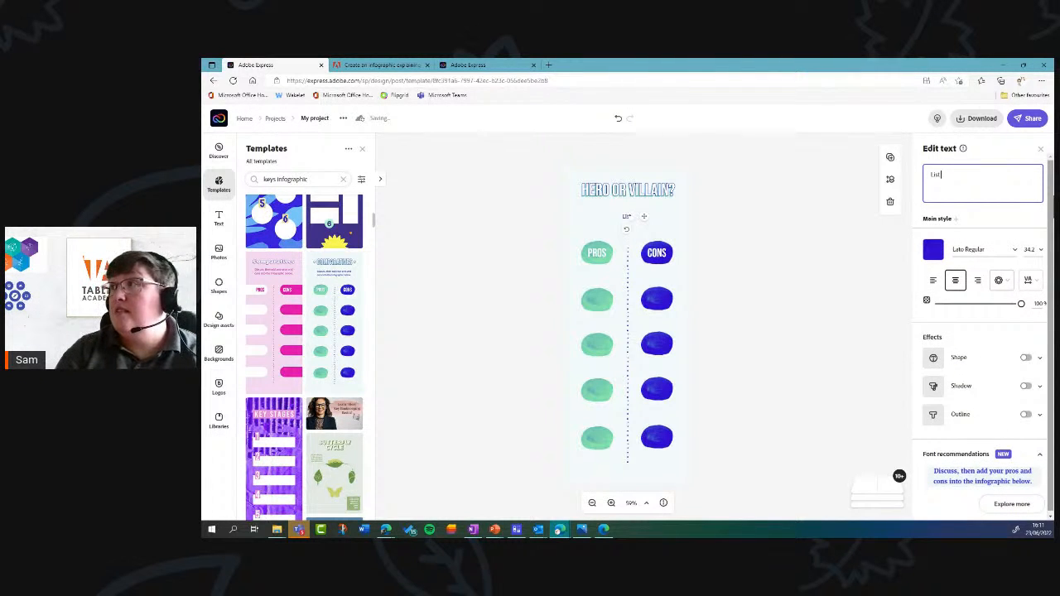
text(ist all )
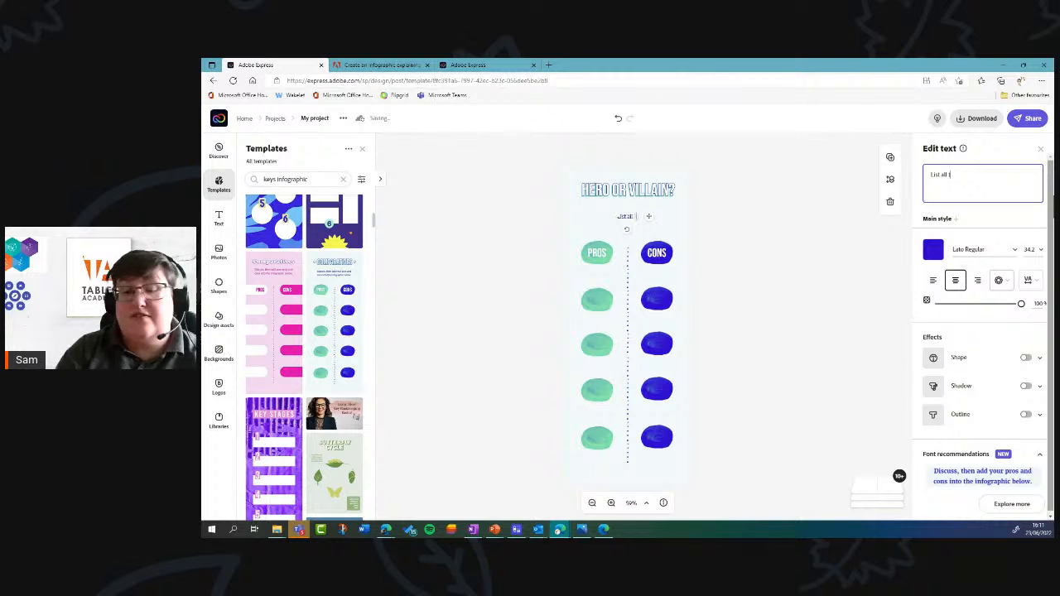
text(the dif)
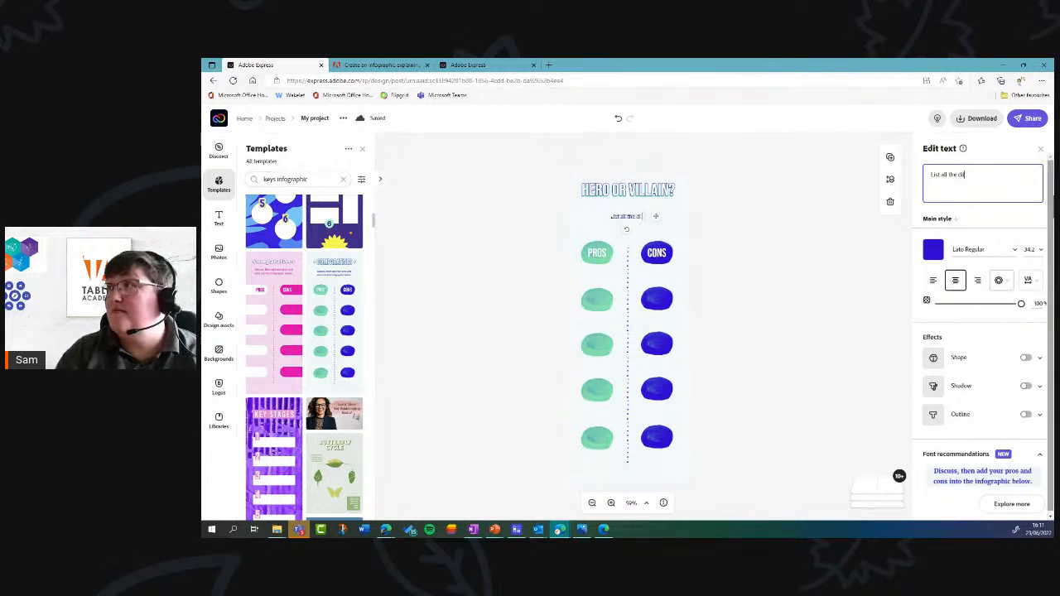
text(ferent )
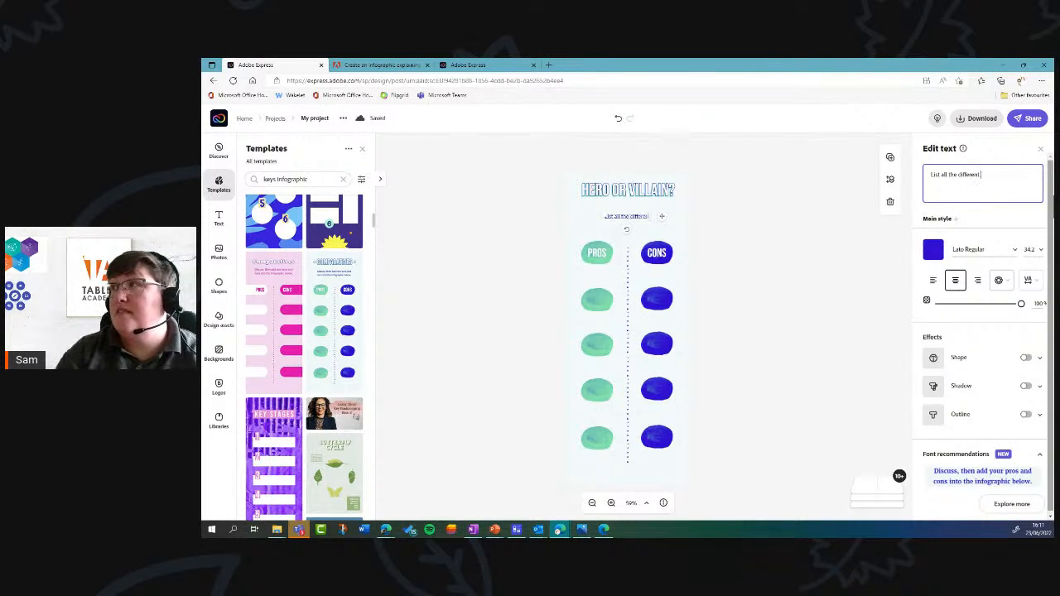
text(traits th)
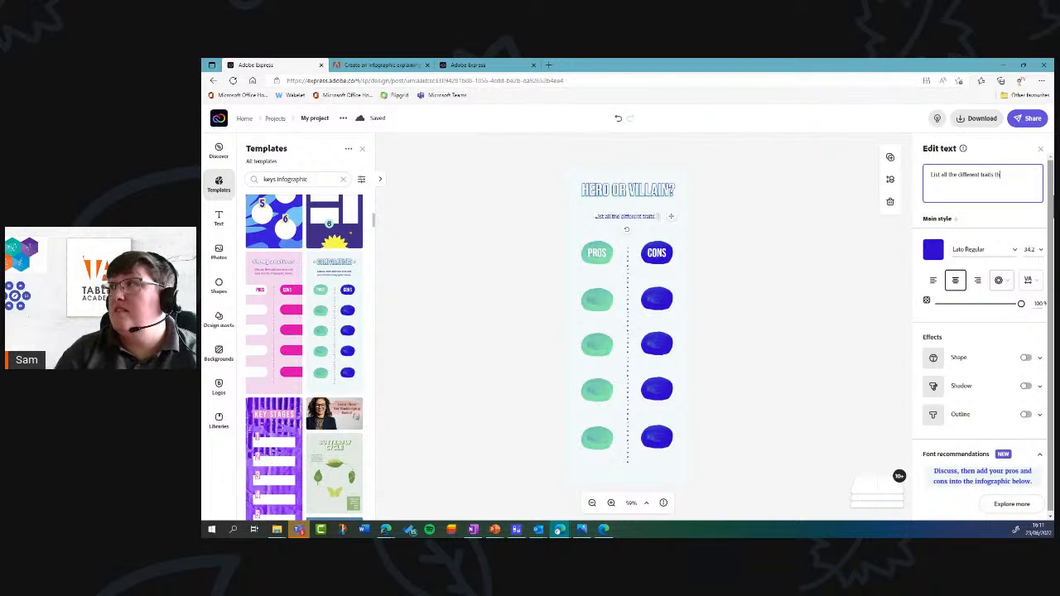
text(at show th)
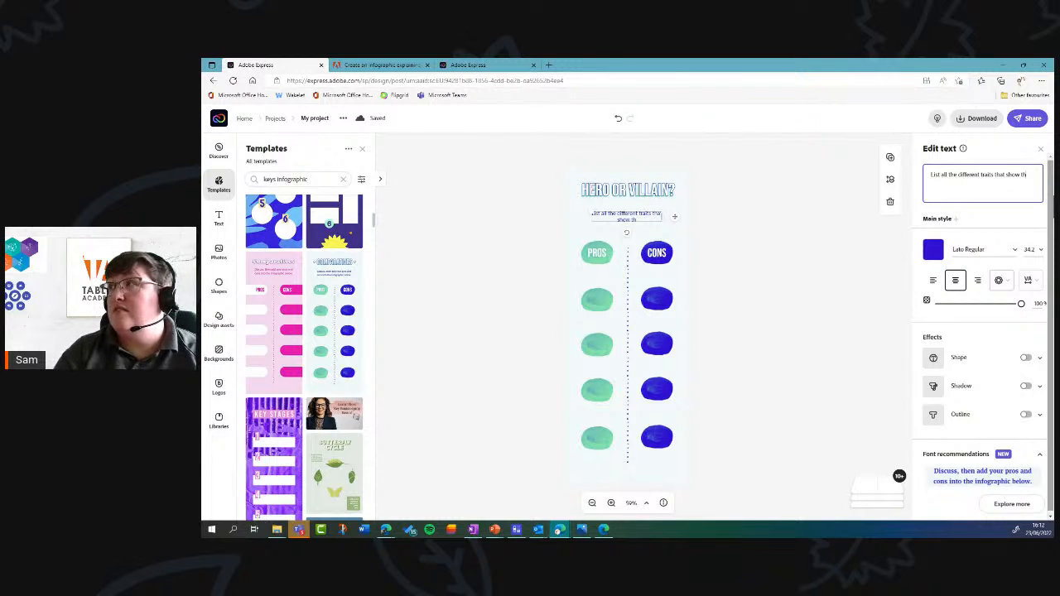
text(at cha)
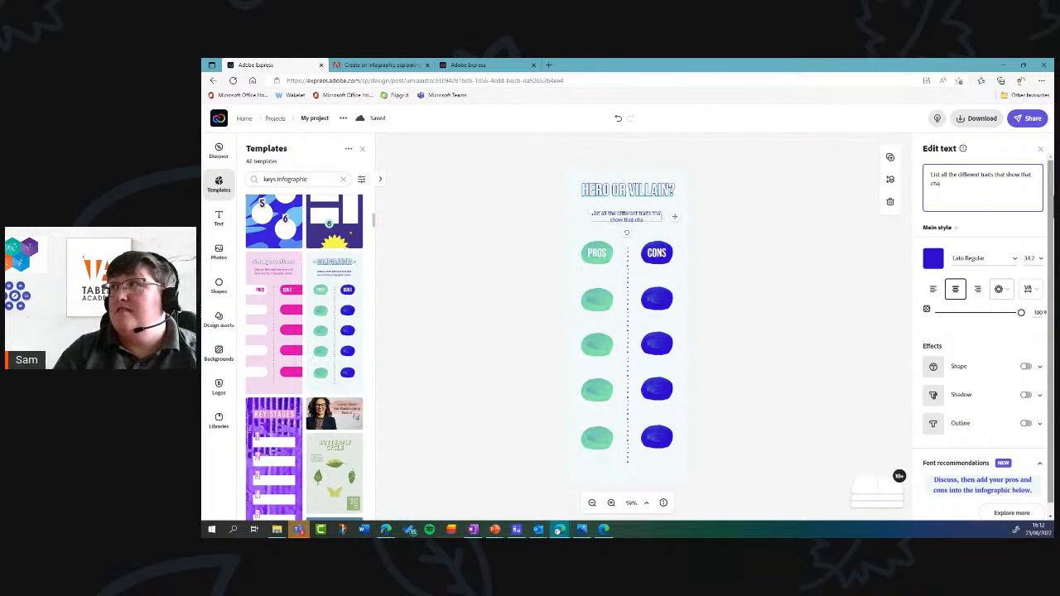
key(BackSpace)
key(BackSpace)
key(BackSpace)
text(th)
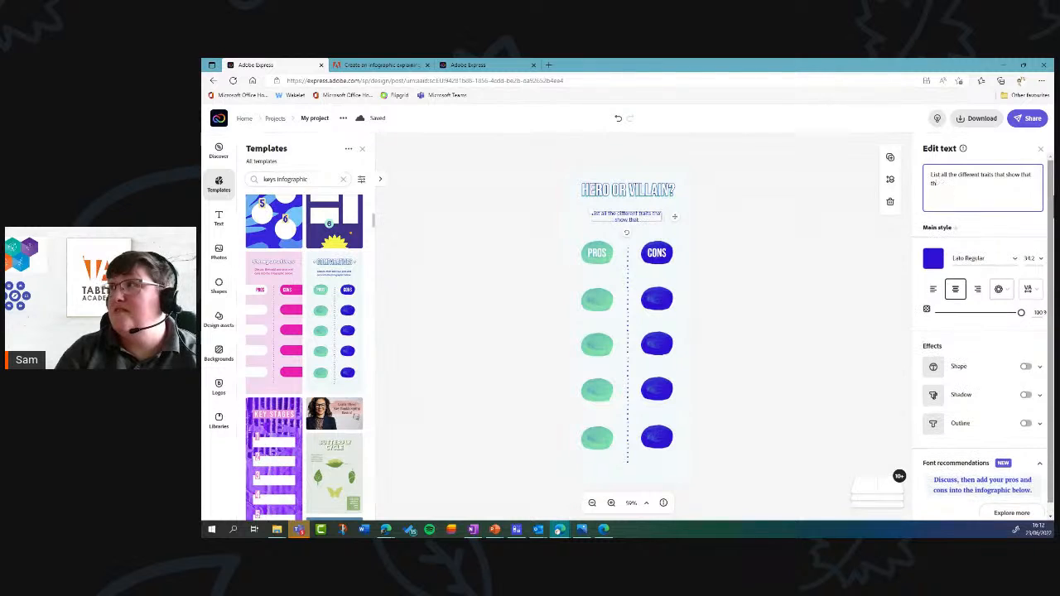
text(e char)
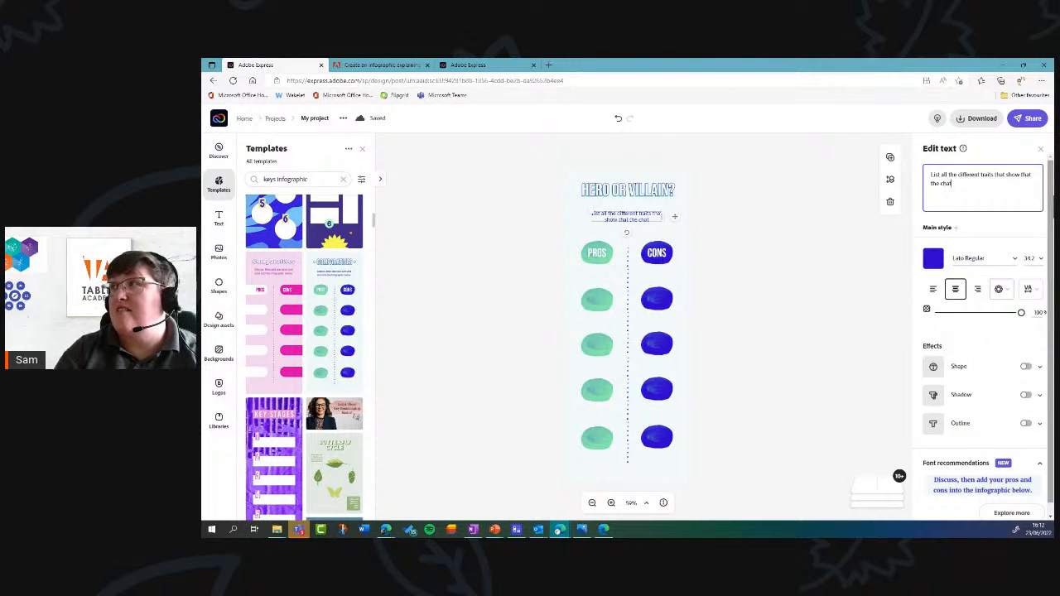
text(acter is)
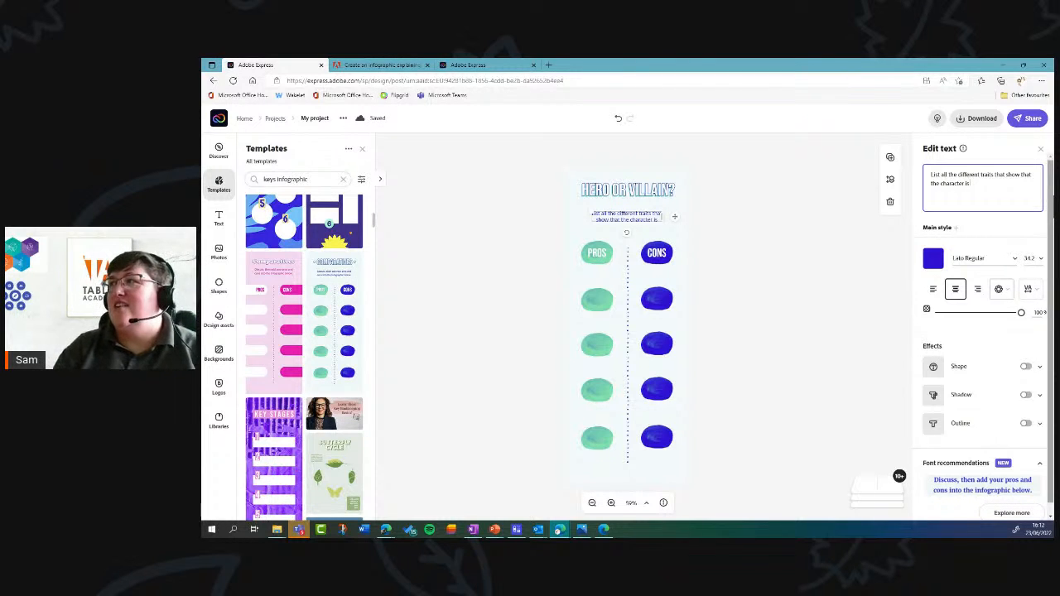
Reword the end of the instruction text, replacing "the character is" with "Lennie is a hero or villain".
key(BackSpace)
key(BackSpace)
key(BackSpace)
key(BackSpace)
key(BackSpace)
key(BackSpace)
key(BackSpace)
key(BackSpace)
key(BackSpace)
key(BackSpace)
key(BackSpace)
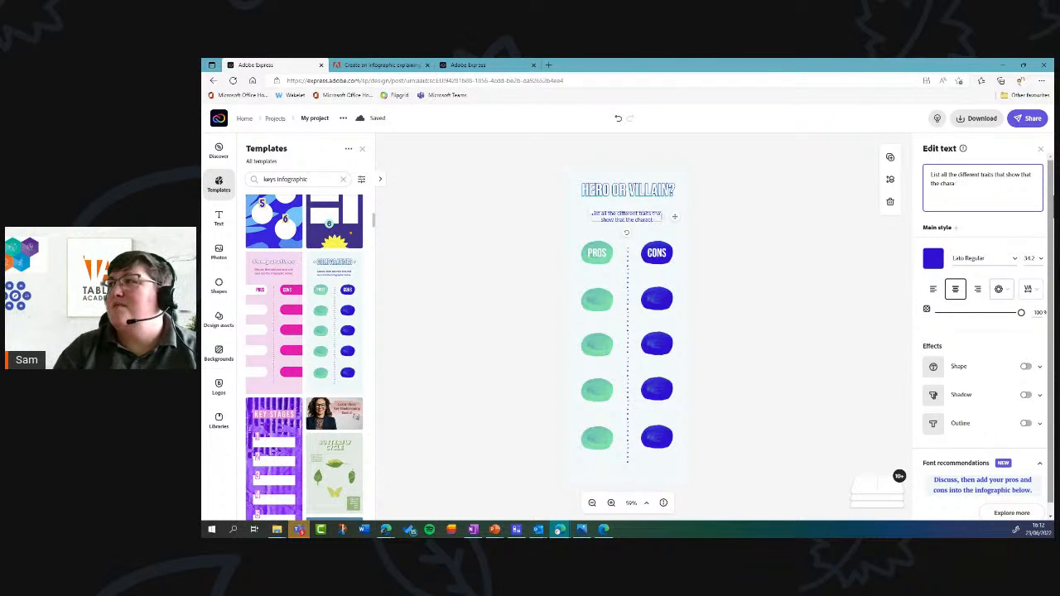
key(BackSpace)
key(BackSpace)
key(BackSpace)
key(BackSpace)
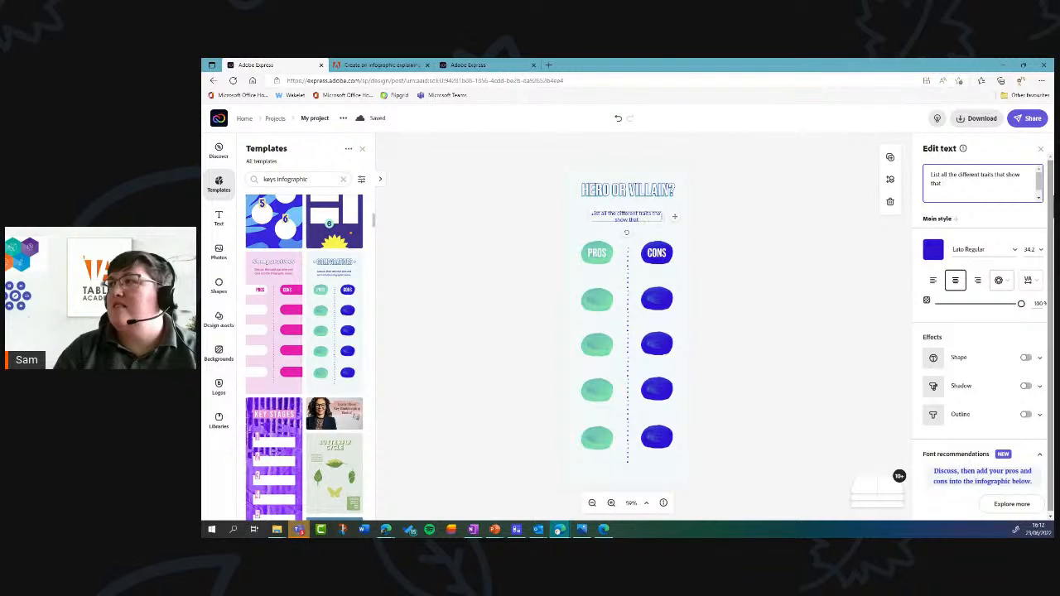
text(Lennie )
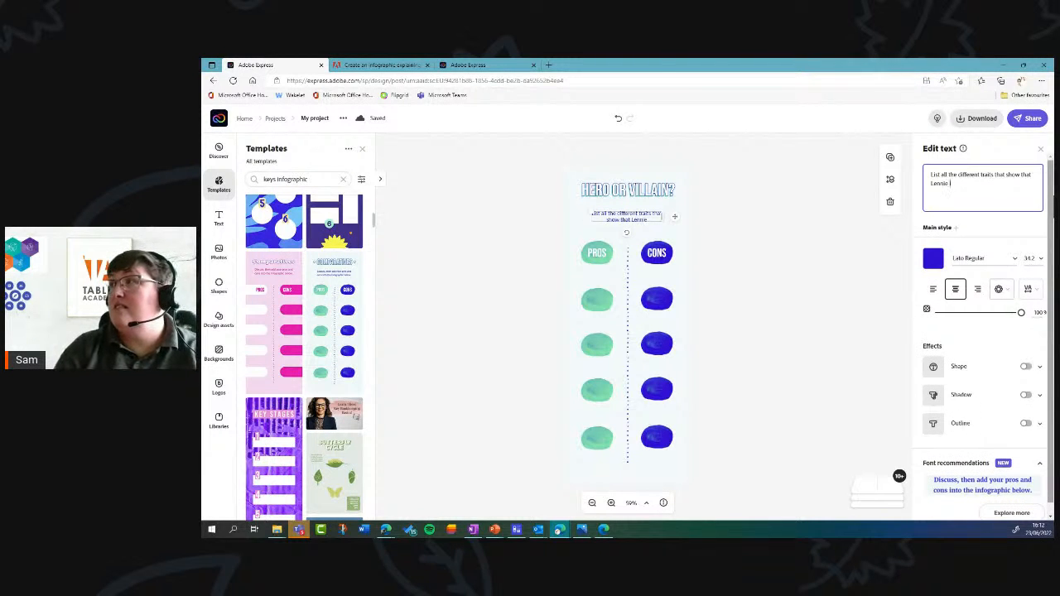
text(is)
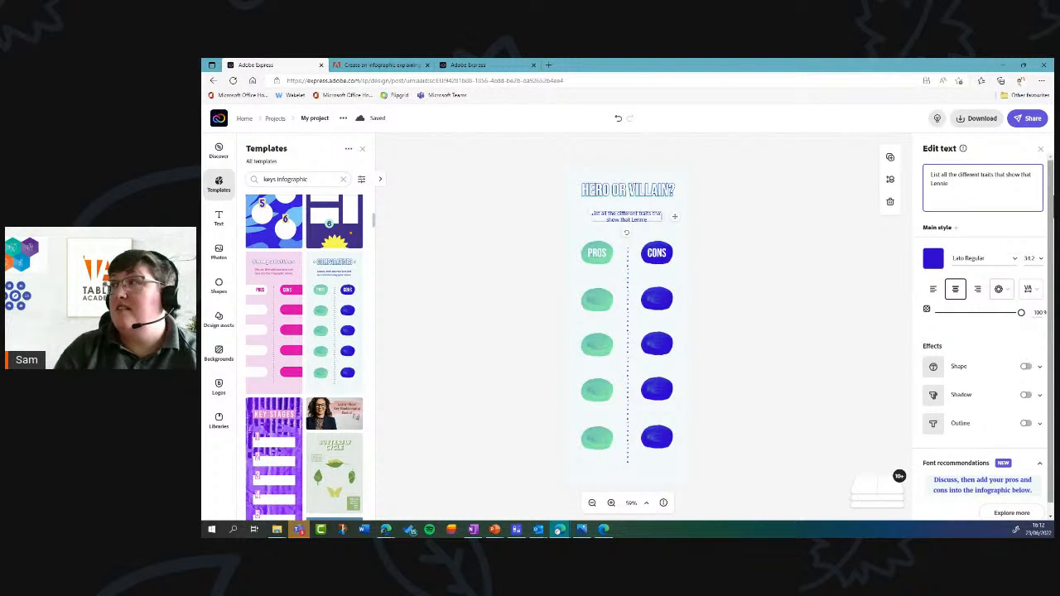
text(s di)
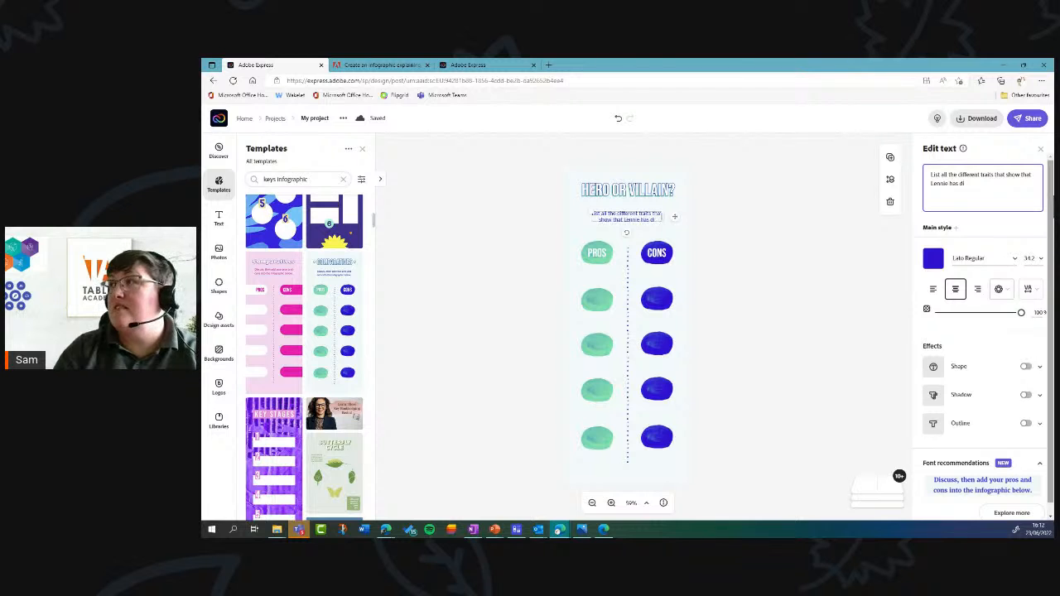
key(BackSpace)
key(BackSpace)
key(BackSpace)
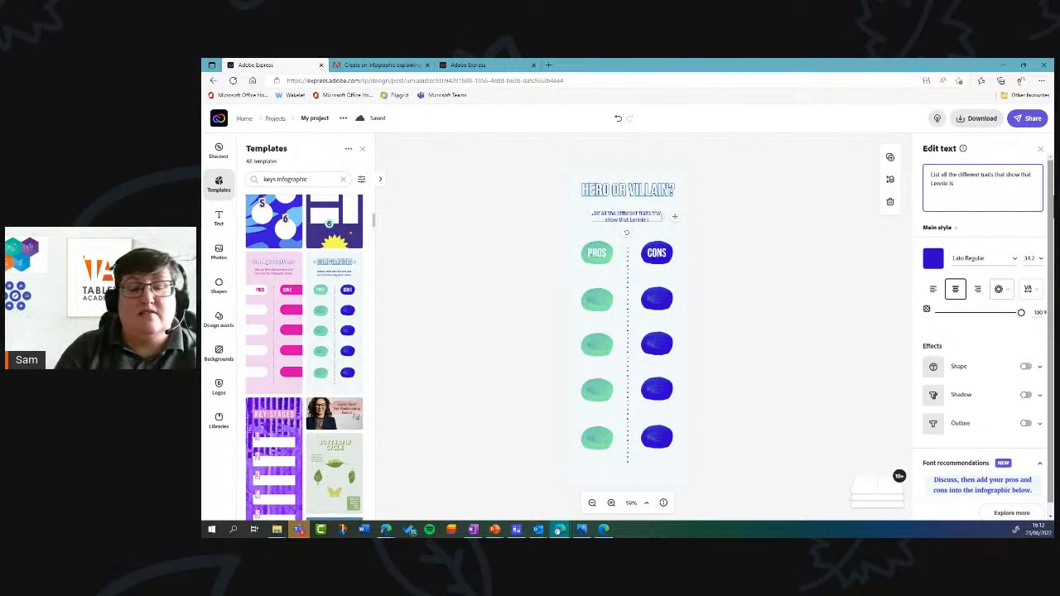
text(a hero or)
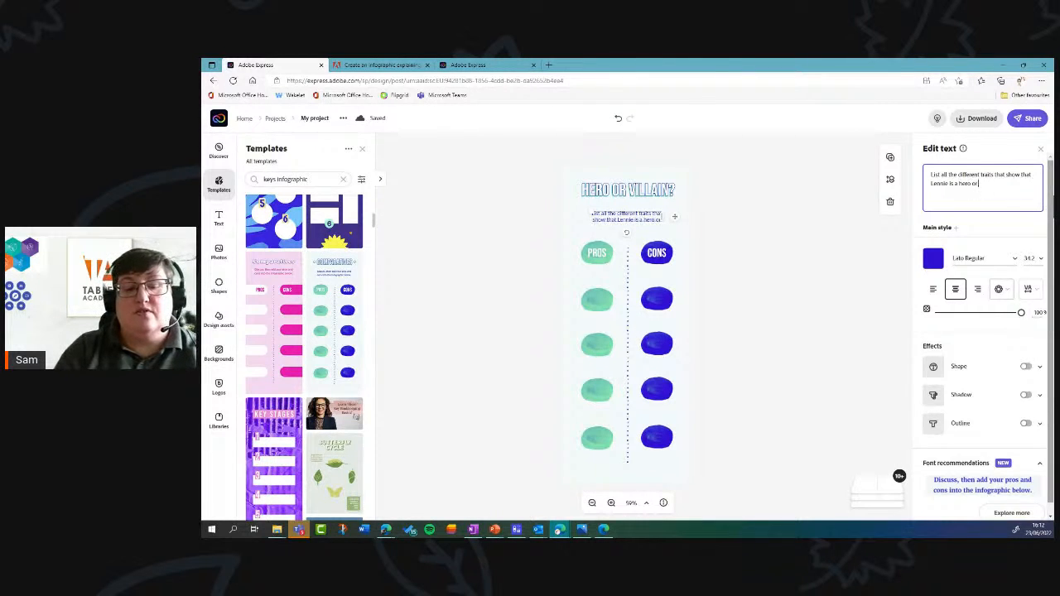
text( villa)
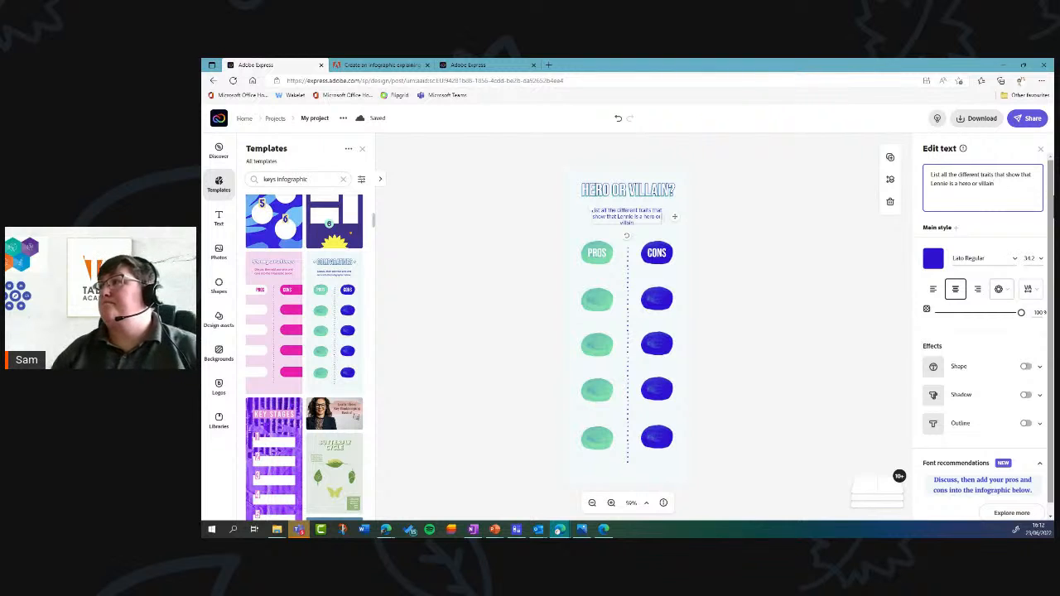
text(in)
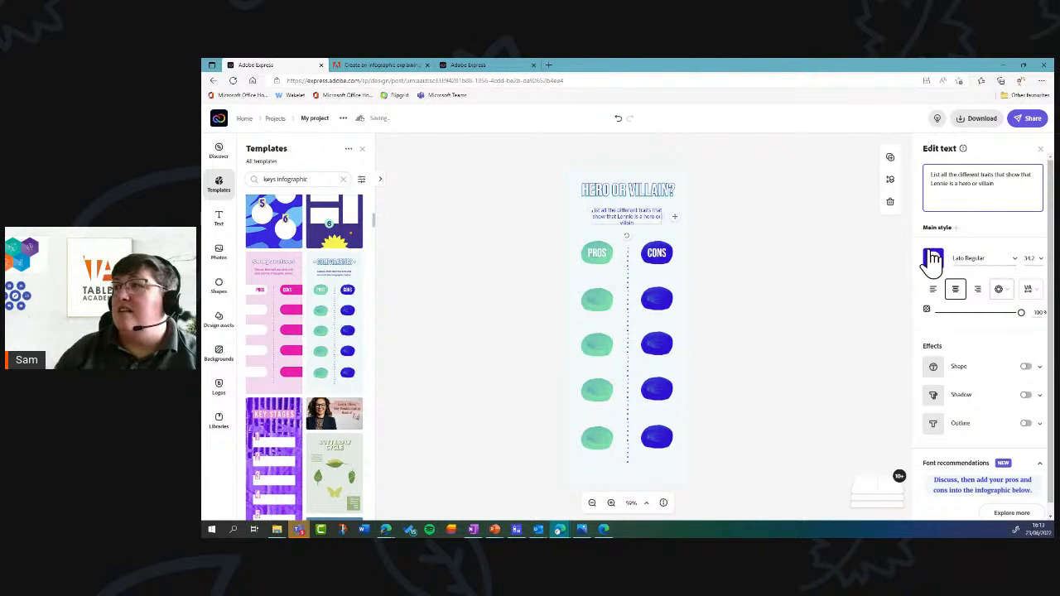
Set the instruction text's font to League Gothic Italic and look over its text colour options.
click(1015, 260)
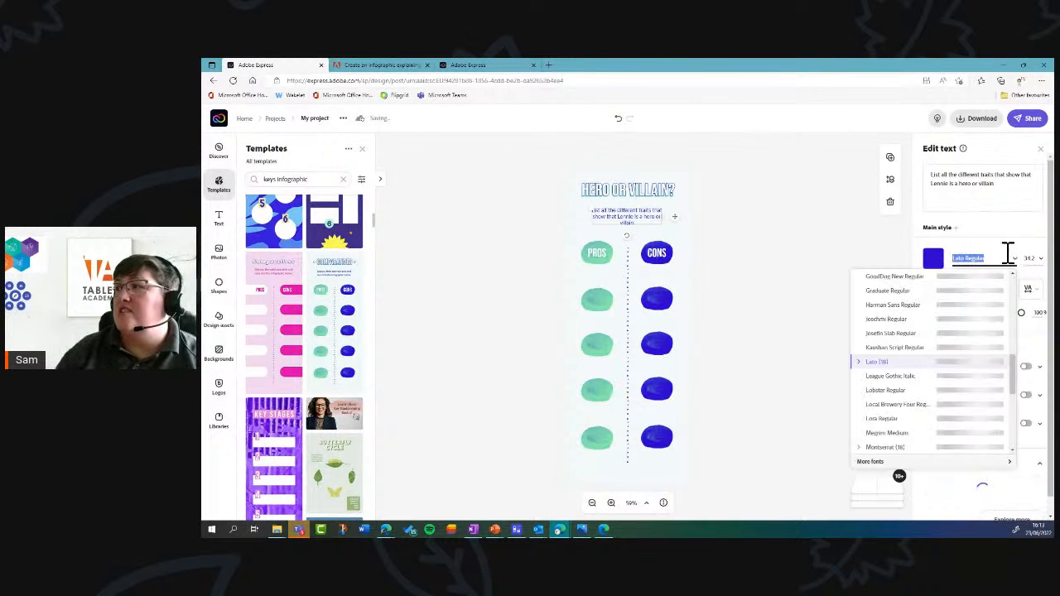
click(971, 368)
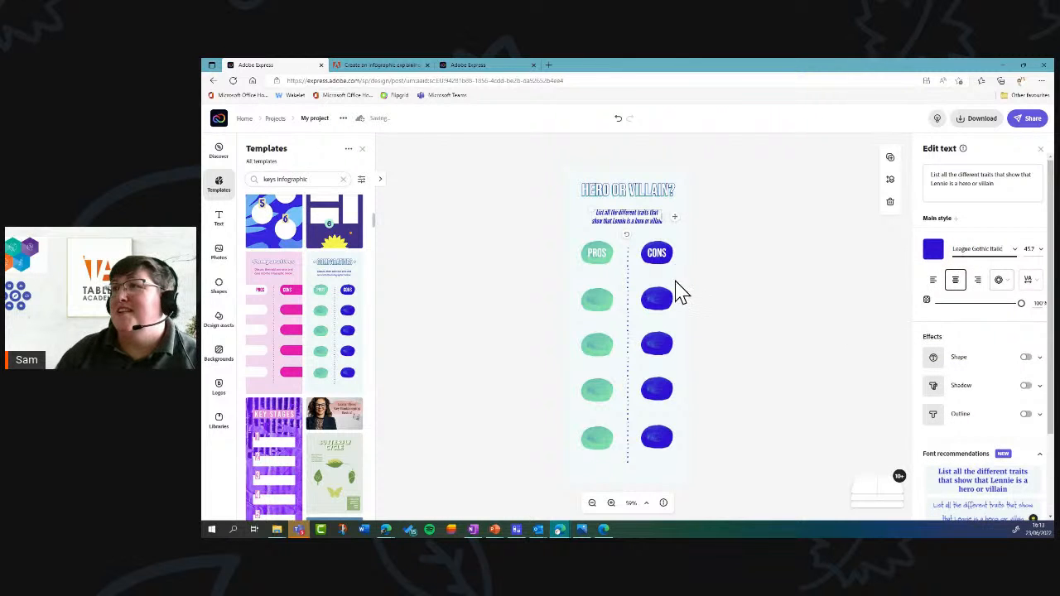
click(934, 250)
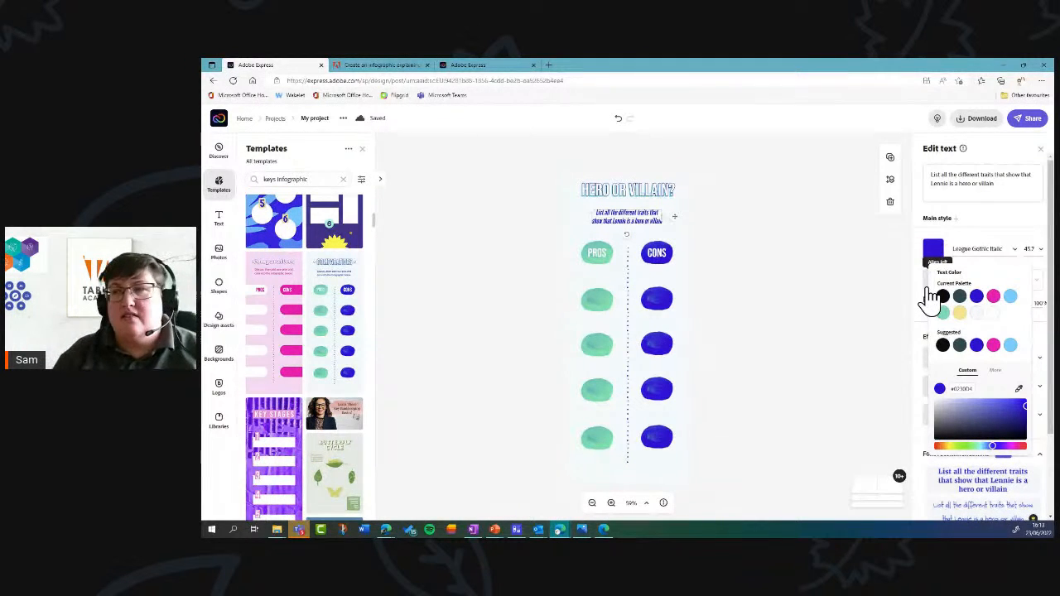
click(996, 229)
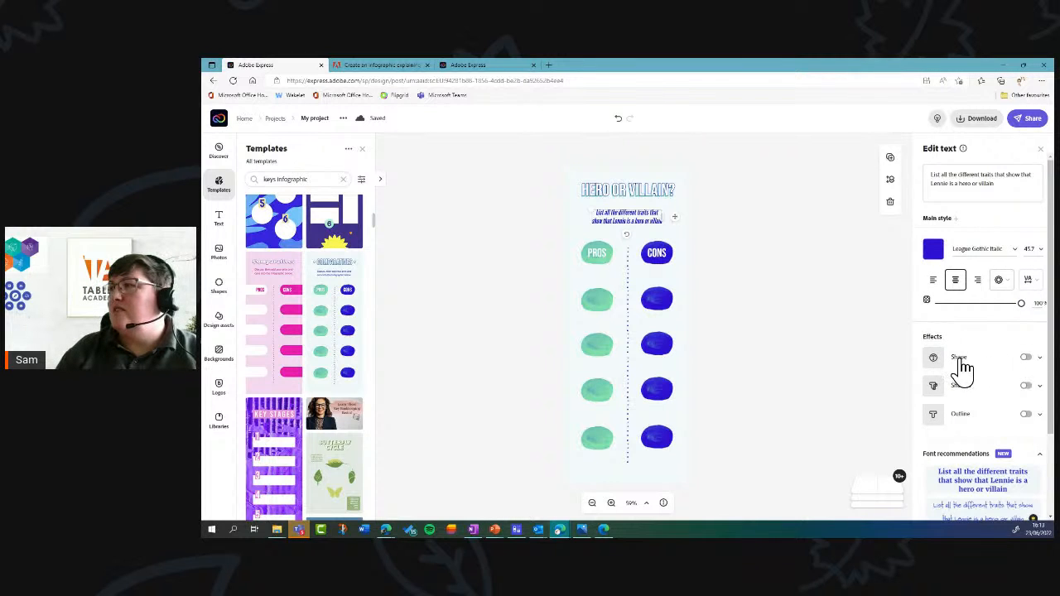
Replace the "Pros" column heading with "Hero".
click(598, 253)
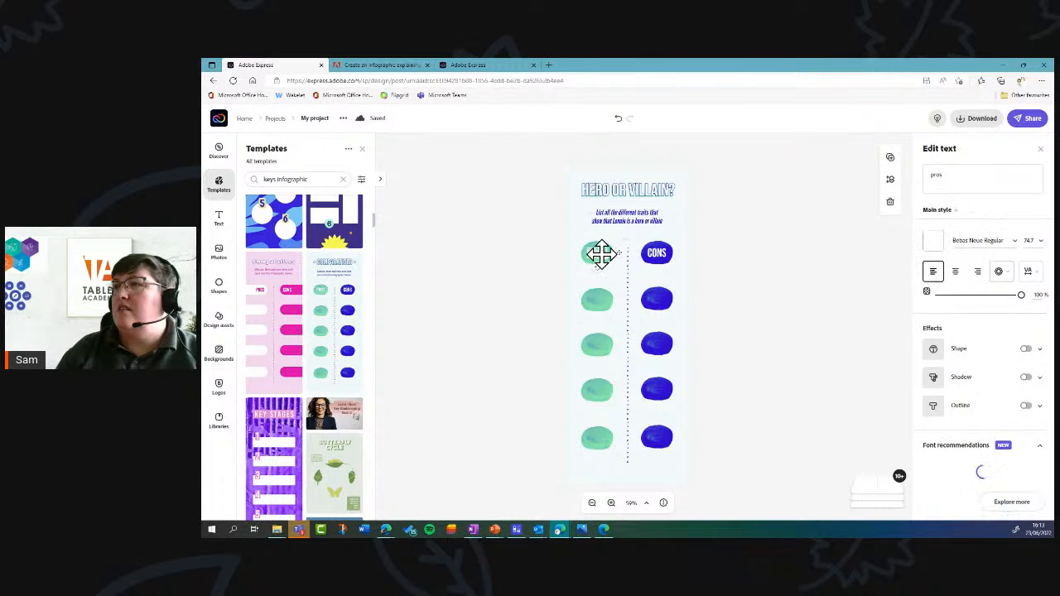
drag(981, 175, 930, 175)
text(Hero)
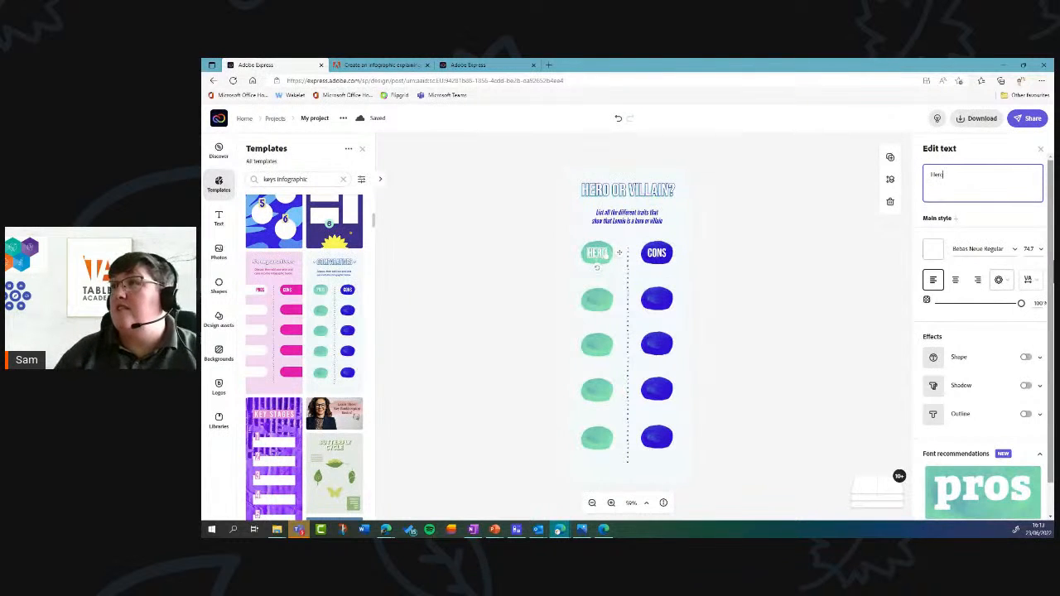
Replace the "Cons" column heading with "Villain".
click(656, 253)
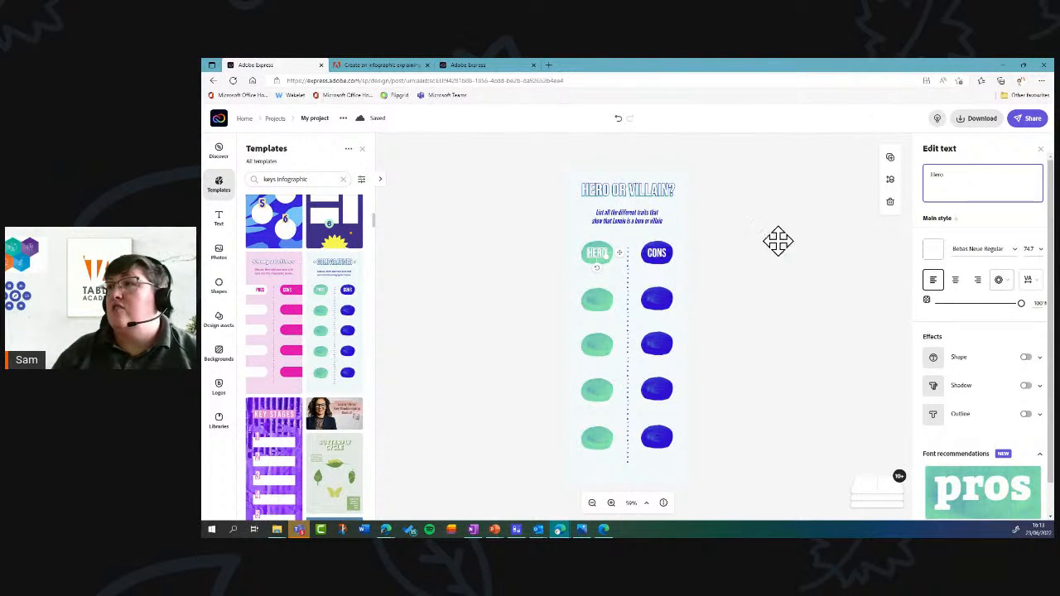
click(954, 175)
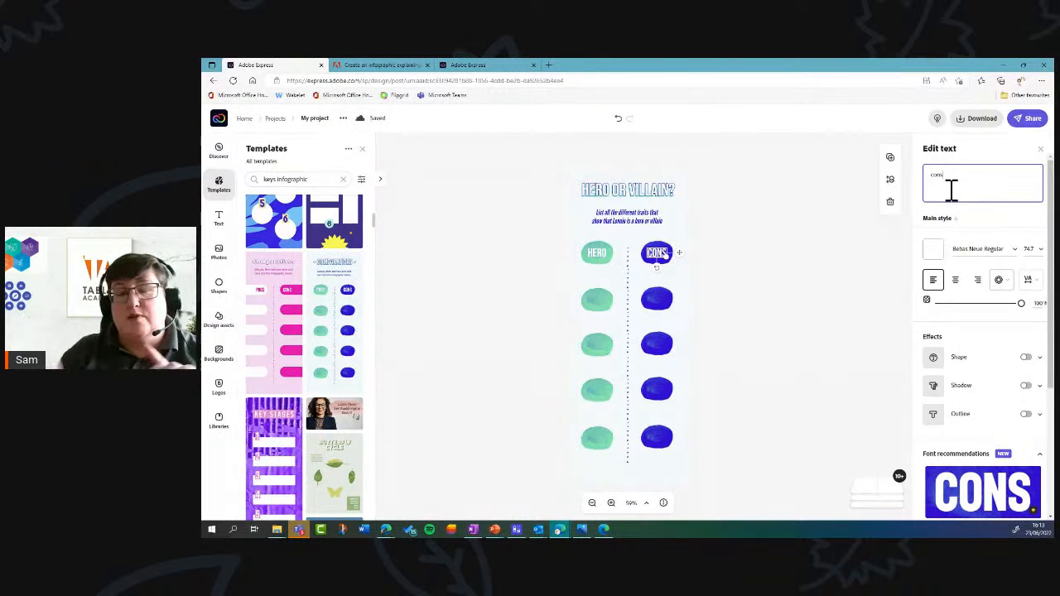
key(BackSpace)
key(BackSpace)
key(BackSpace)
key(BackSpace)
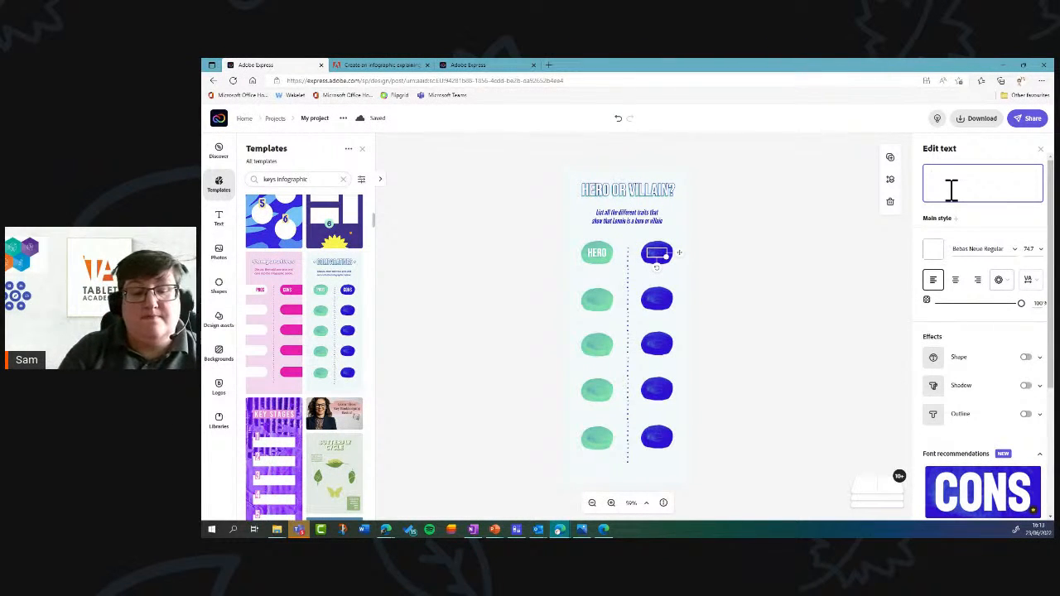
text(Villain)
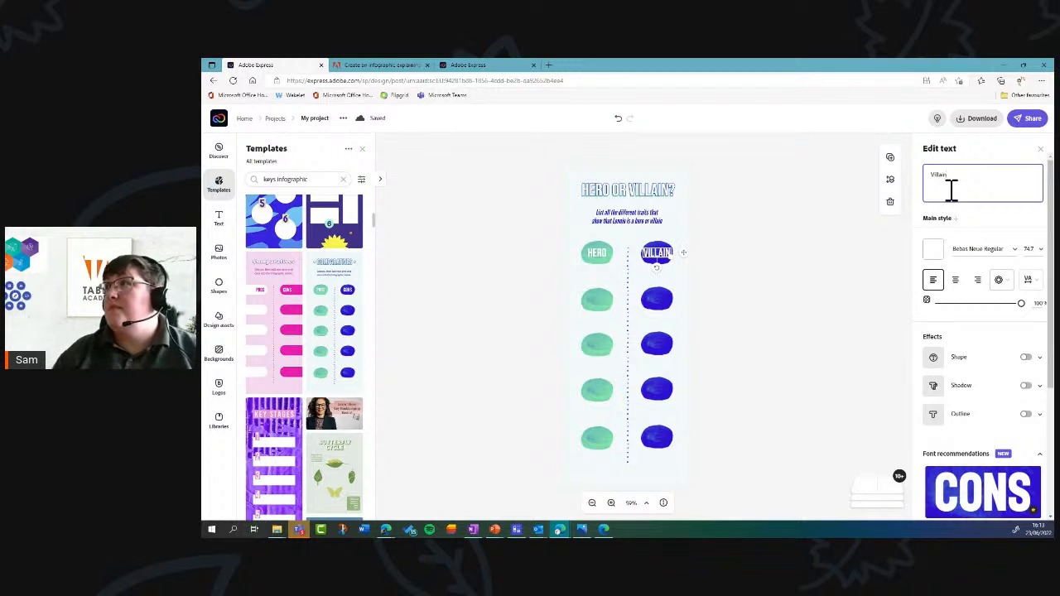
Add a new text box to the infographic reading "Protective".
click(595, 303)
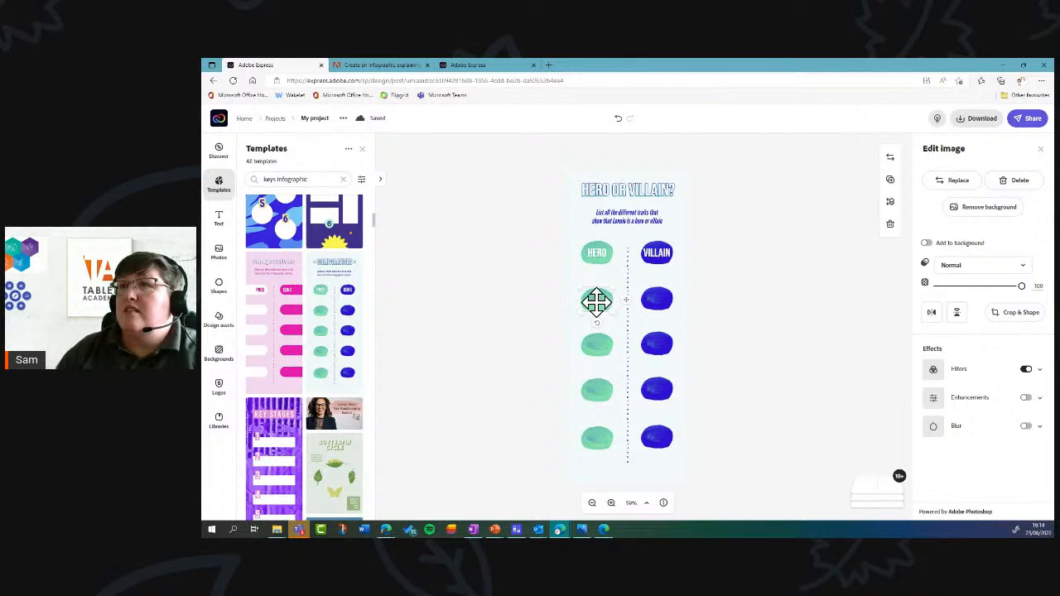
click(220, 217)
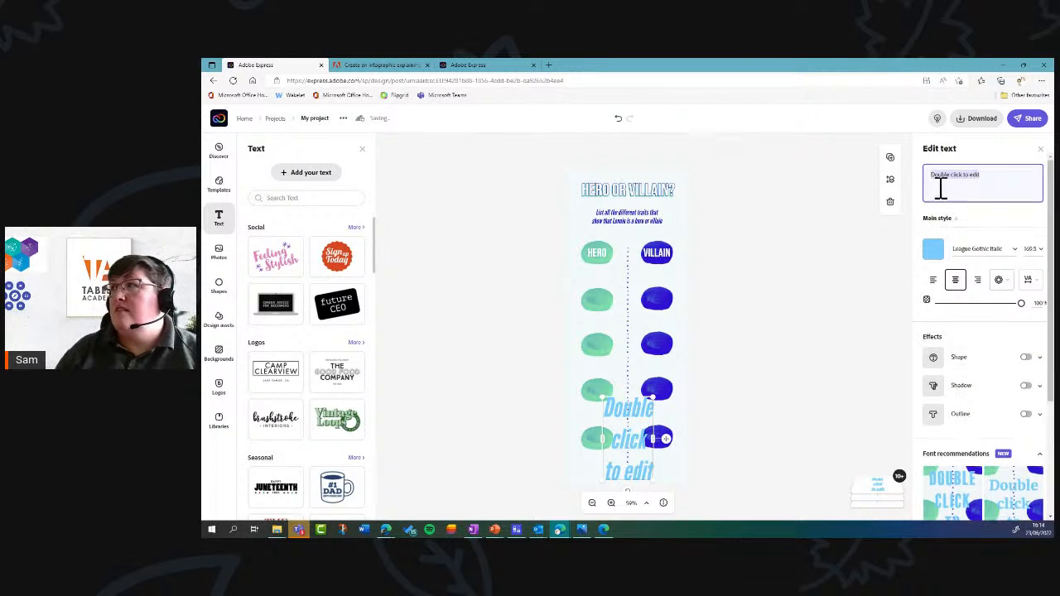
text(Pro)
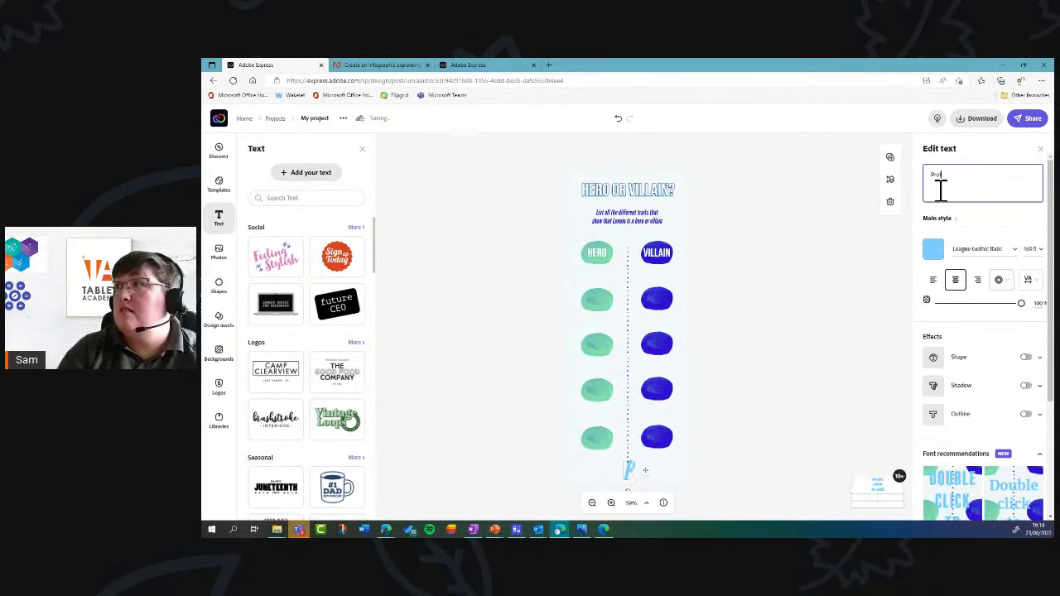
text(tective)
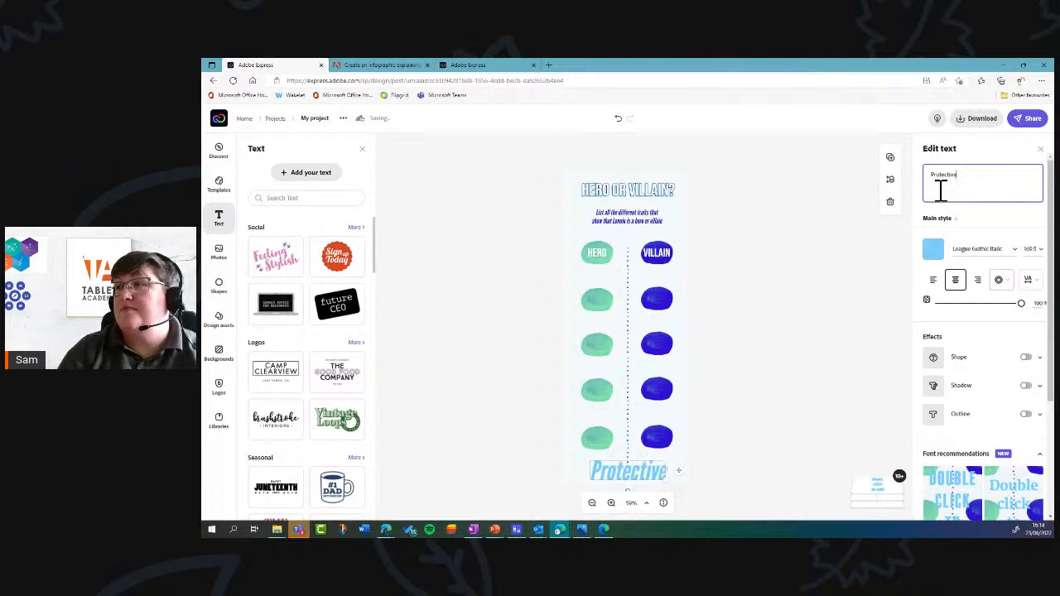
Set the "Protective" text's size to 45.7 and place it on the first green shape beneath the Hero heading.
click(1041, 250)
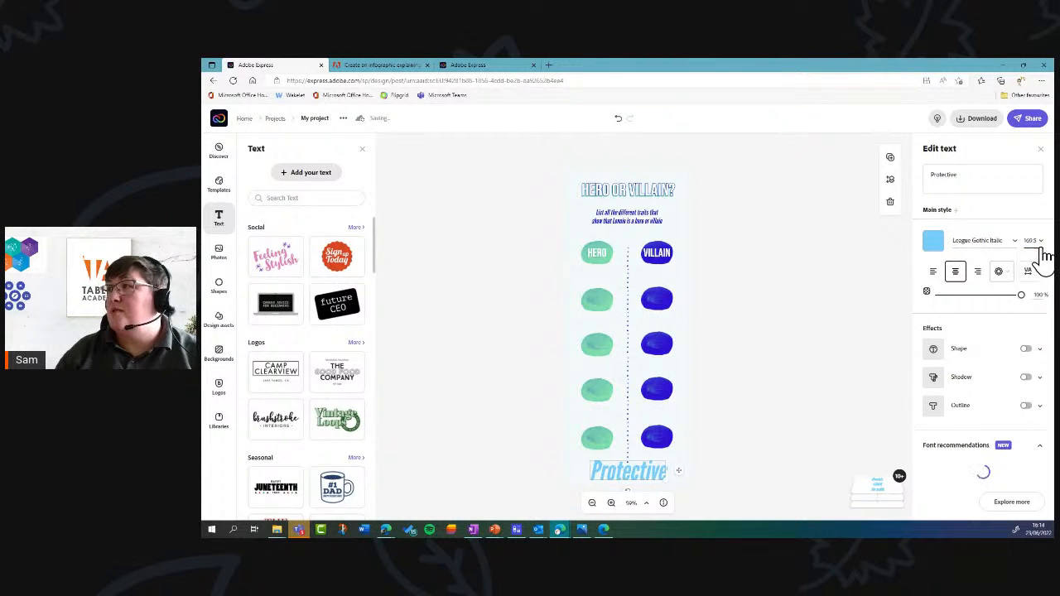
click(1041, 245)
click(1033, 259)
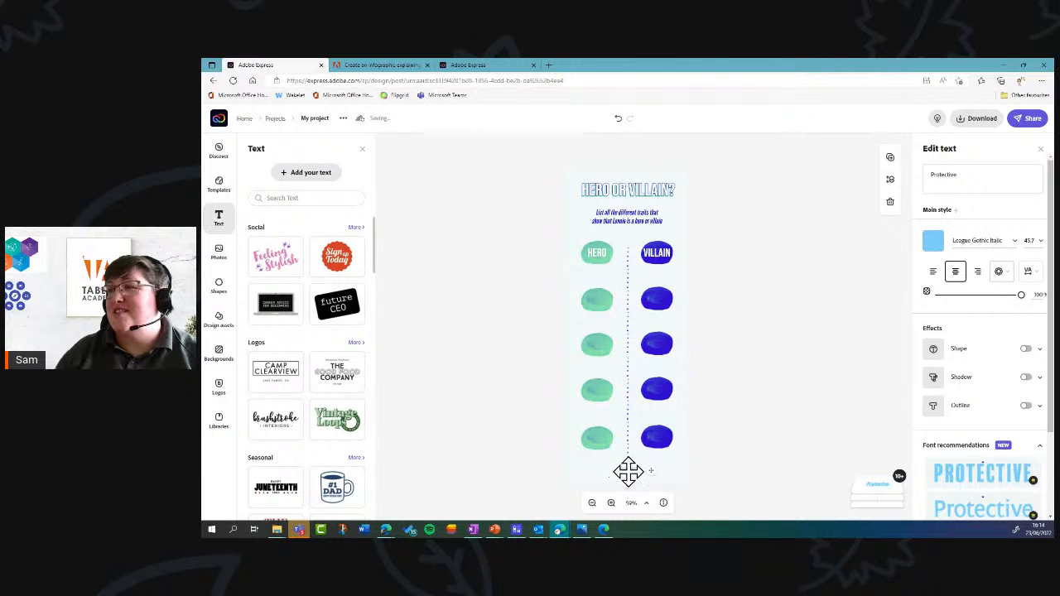
drag(627, 473, 605, 299)
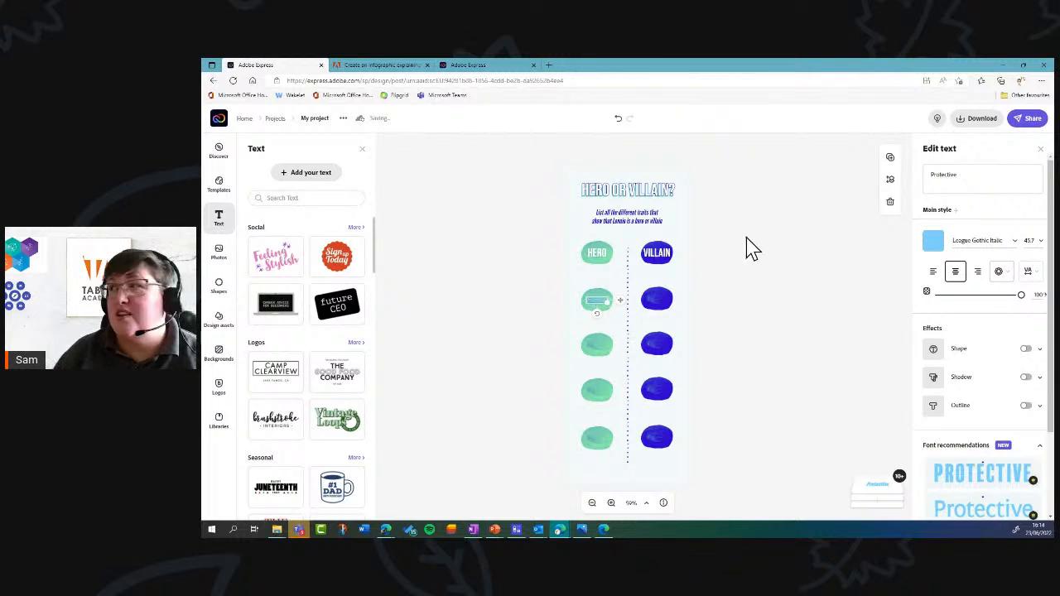
Colour the "Protective" text black and deselect it.
click(933, 241)
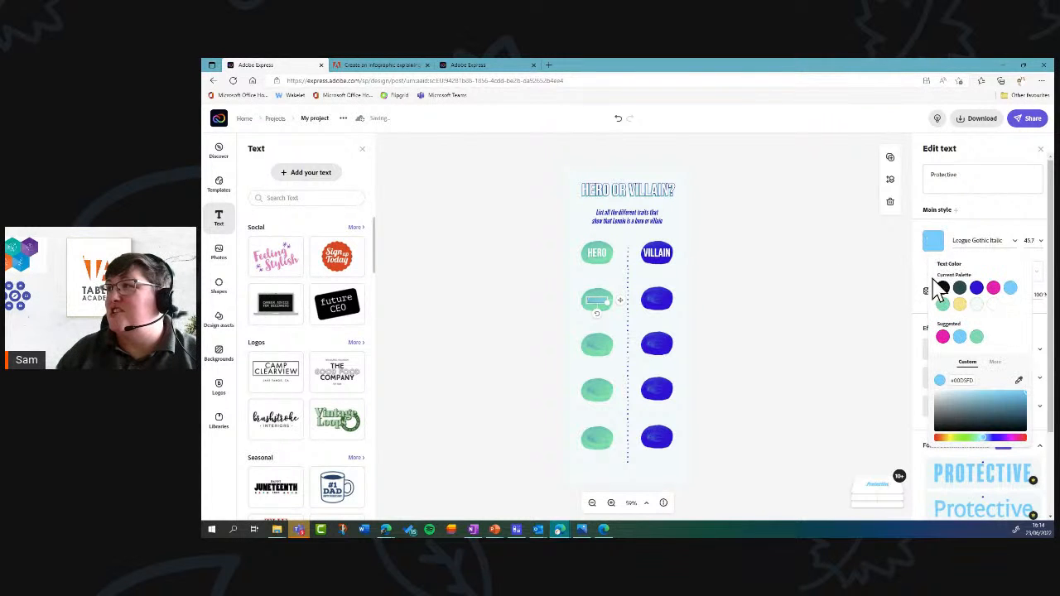
click(943, 288)
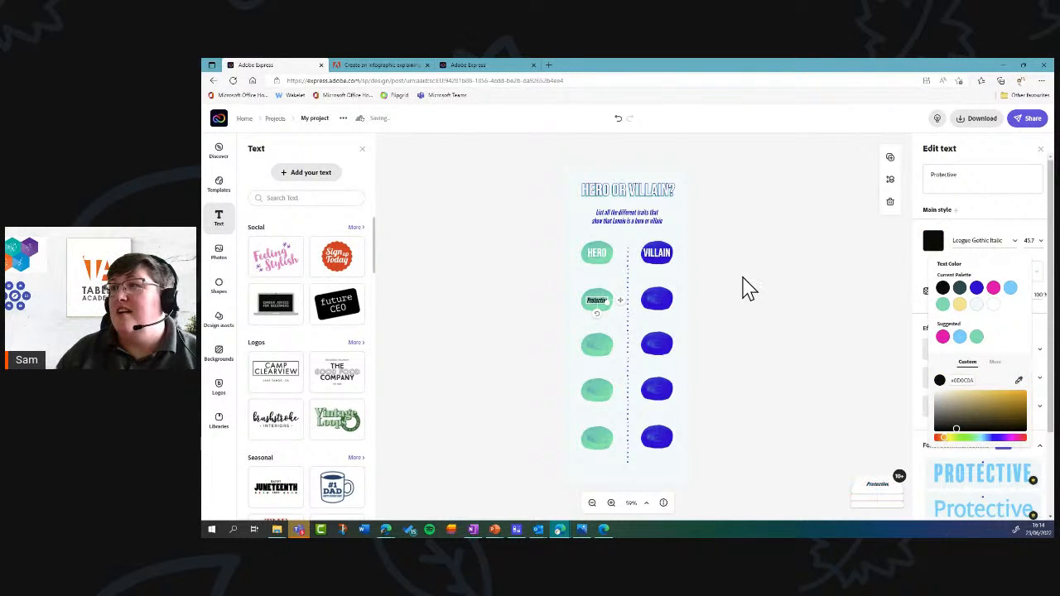
click(743, 277)
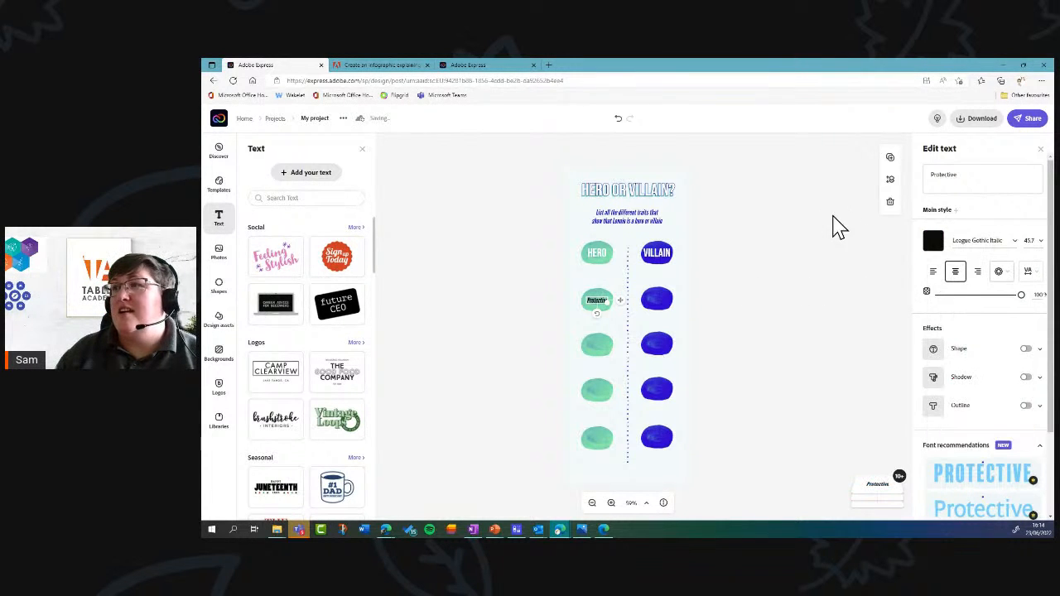
click(563, 270)
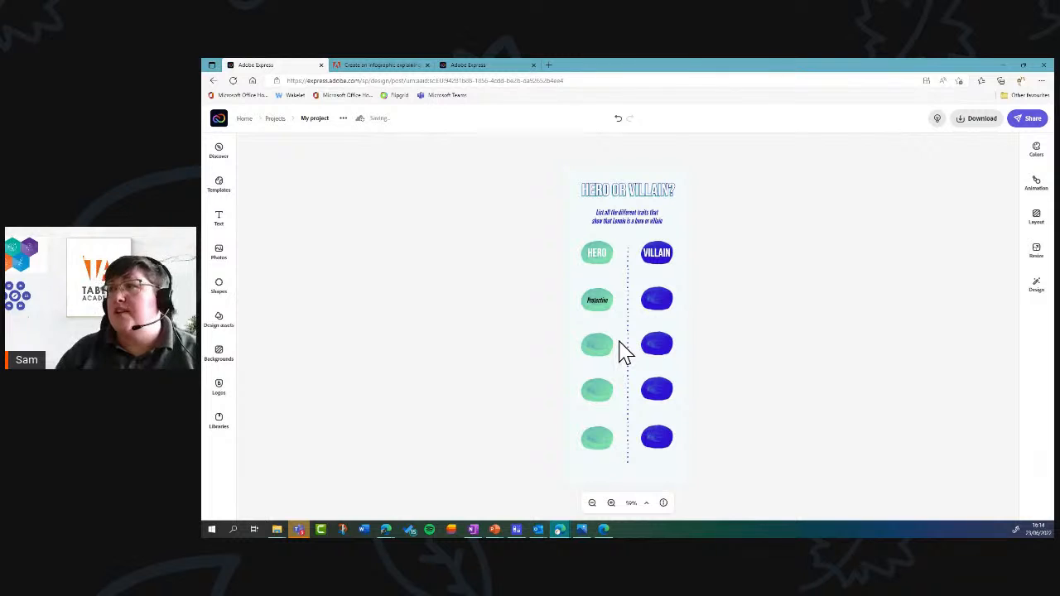
Add another text box to the infographic reading "Kills Curley's Wife".
key(t)
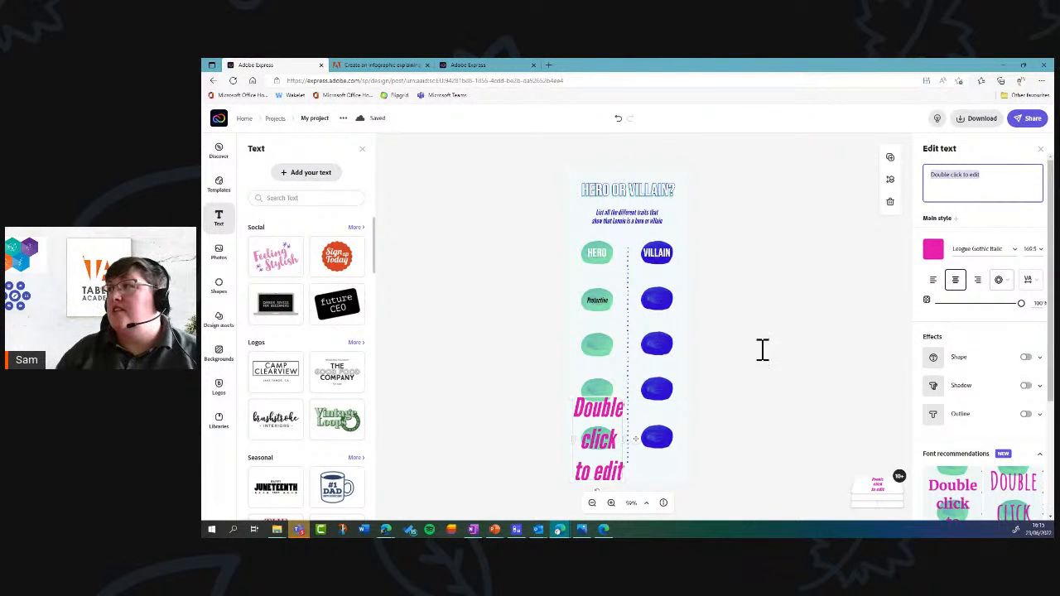
click(606, 438)
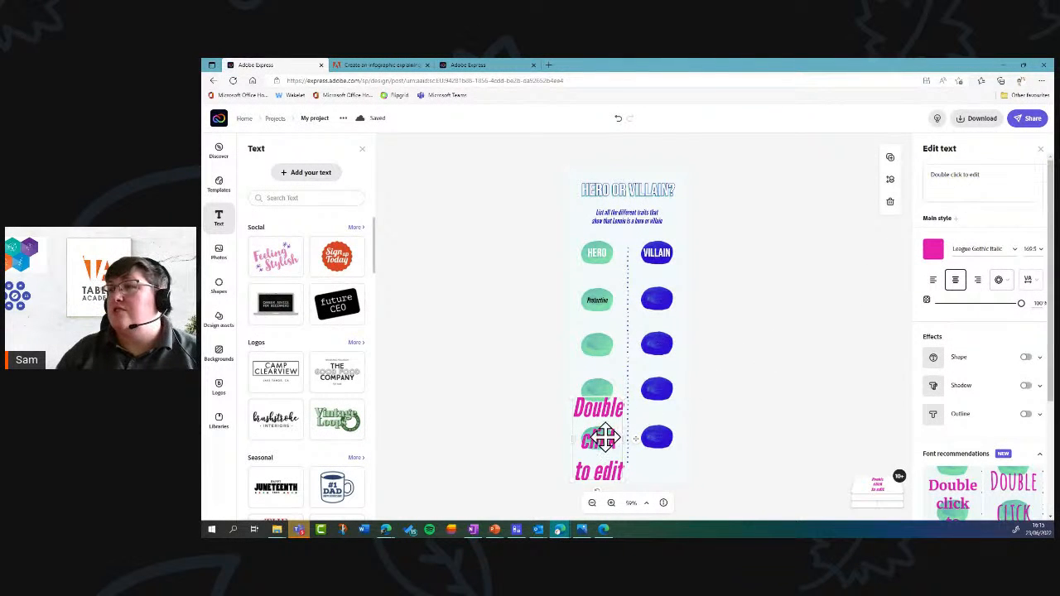
click(965, 174)
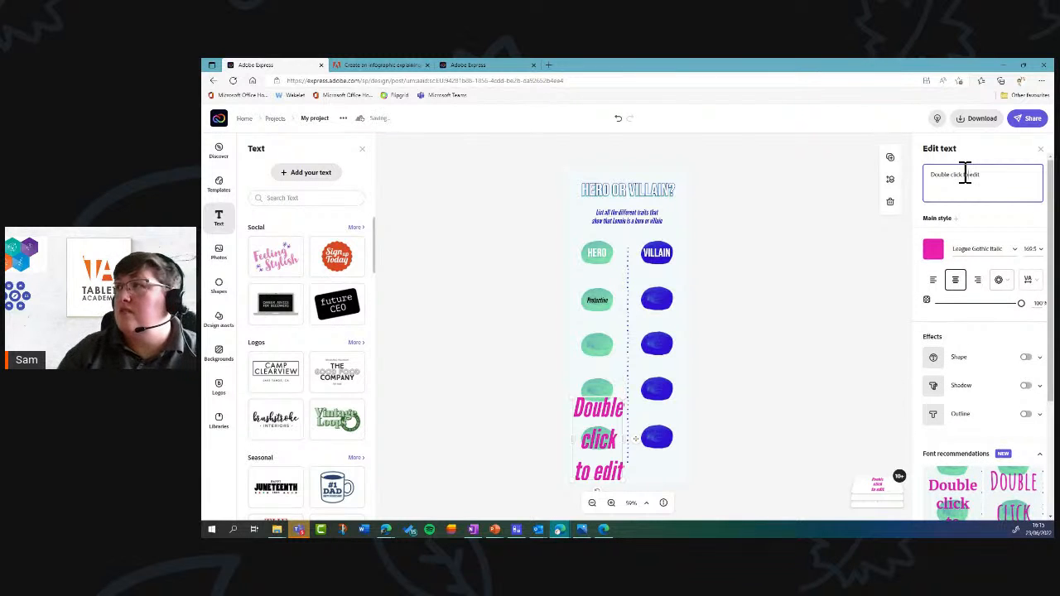
key(ctrl+shift+Left)
key(ctrl+shift+Left)
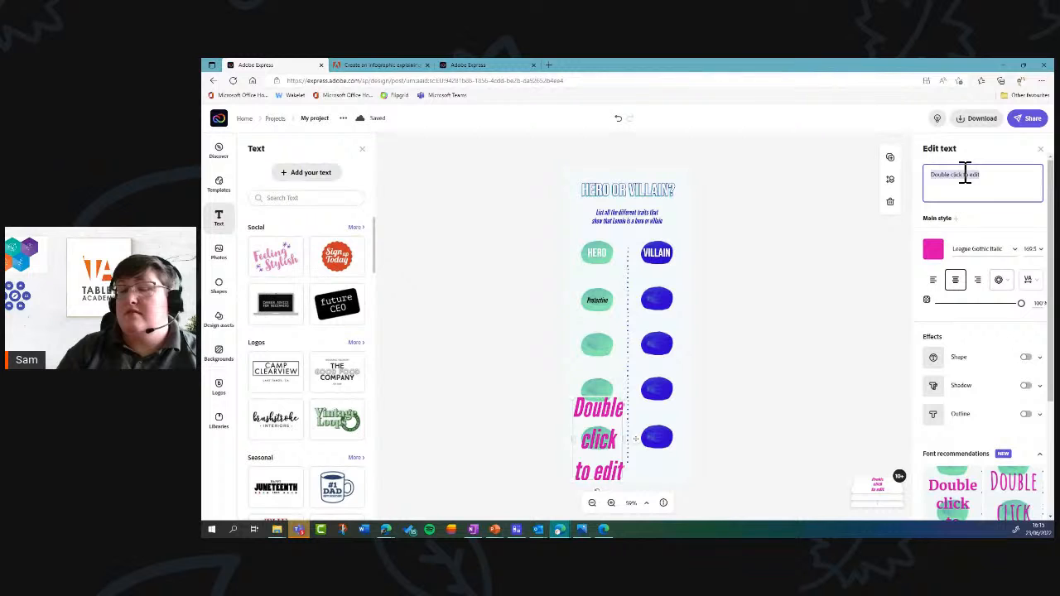
text(Ki)
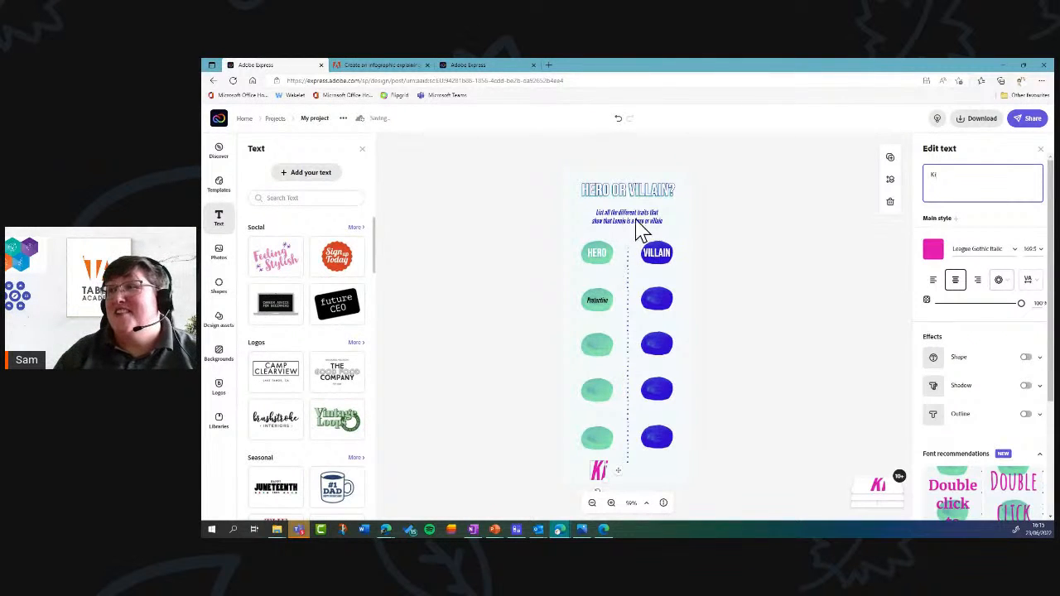
text(ll Cu)
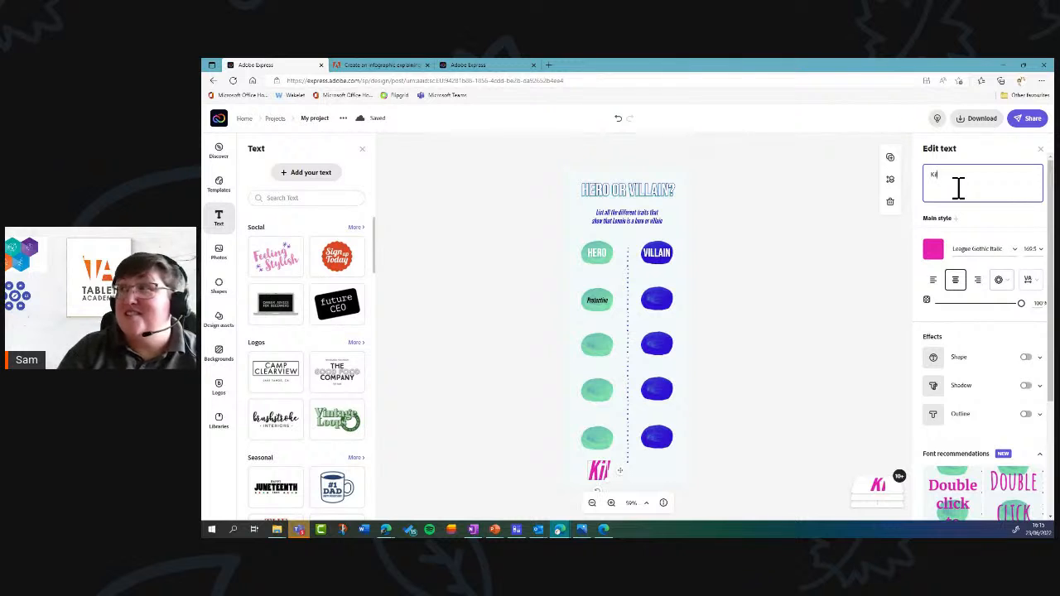
key(BackSpace)
key(BackSpace)
key(BackSpace)
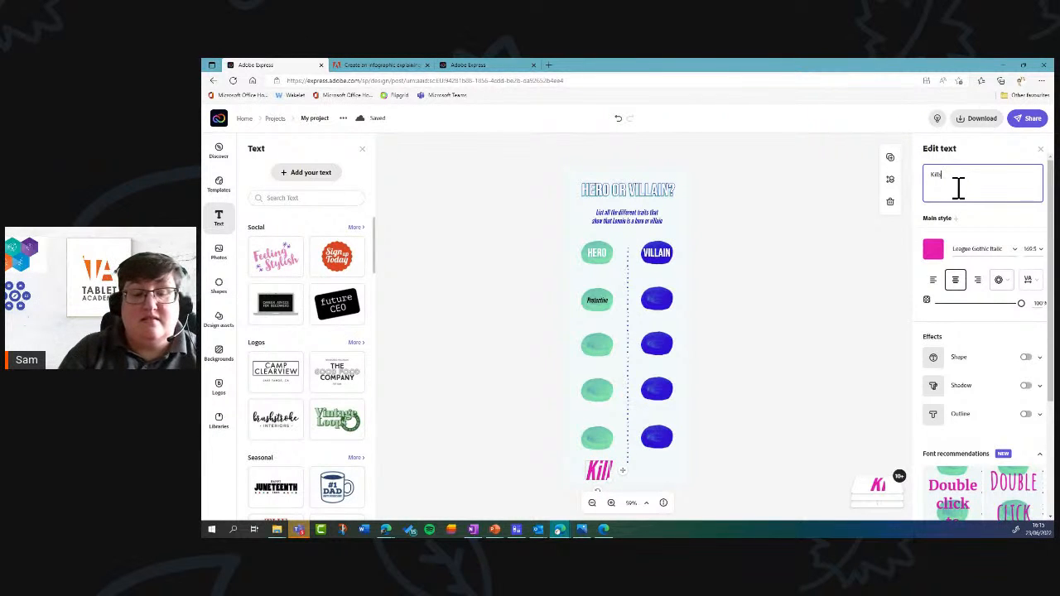
text(s Curley's)
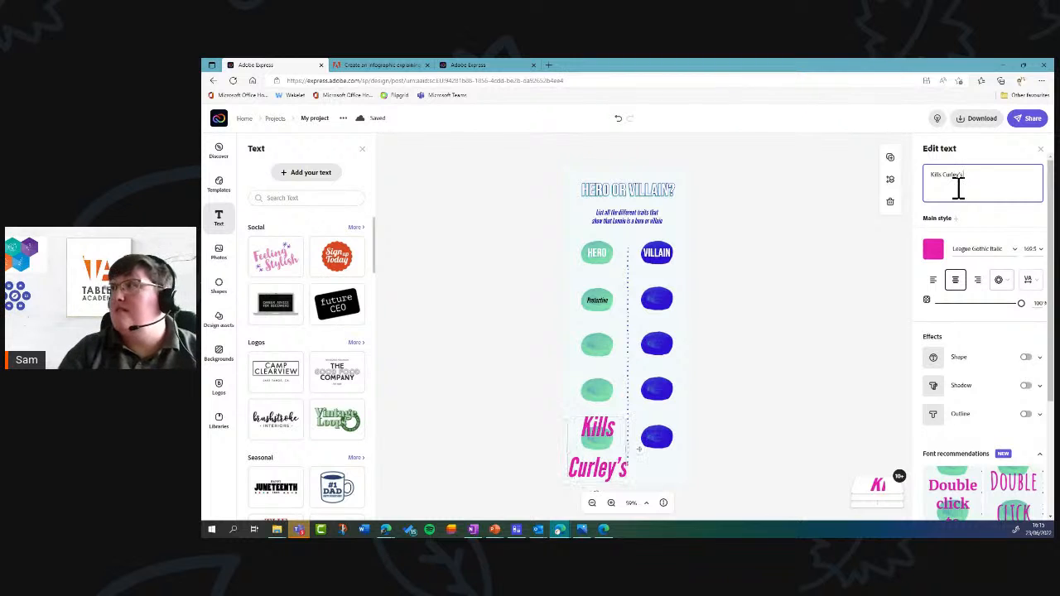
text( Wife)
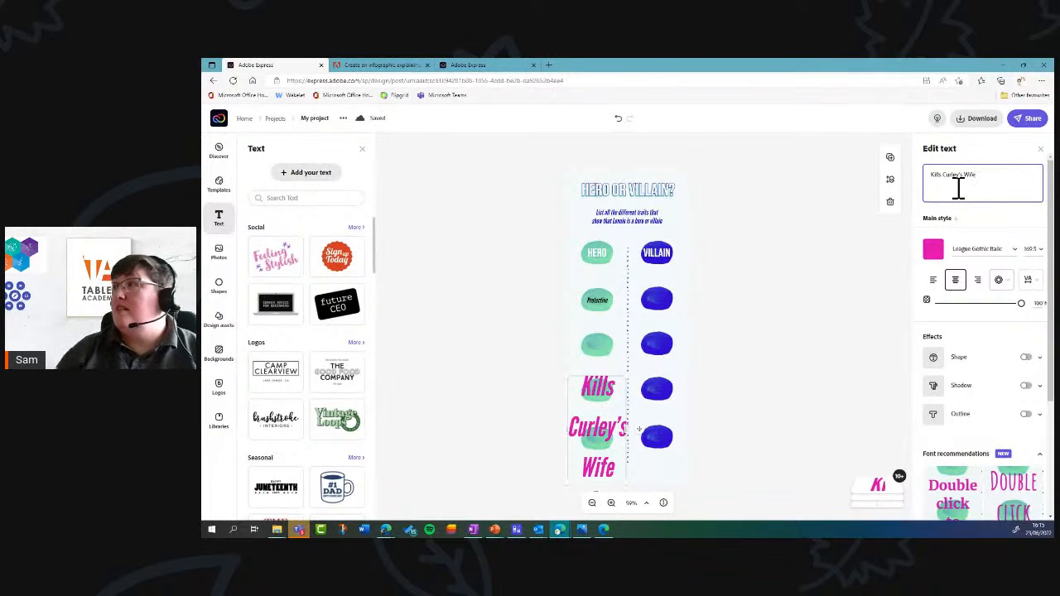
Format the "Kills Curley's Wife" text as white at size 45.7 and place it on the first blue shape beneath the Villain heading.
click(1033, 249)
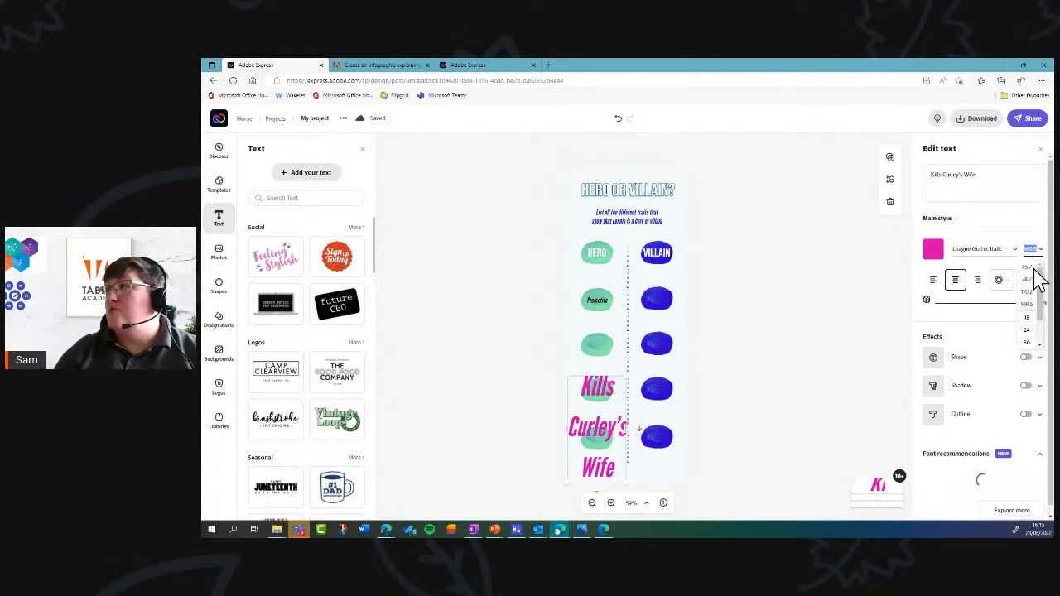
click(1034, 270)
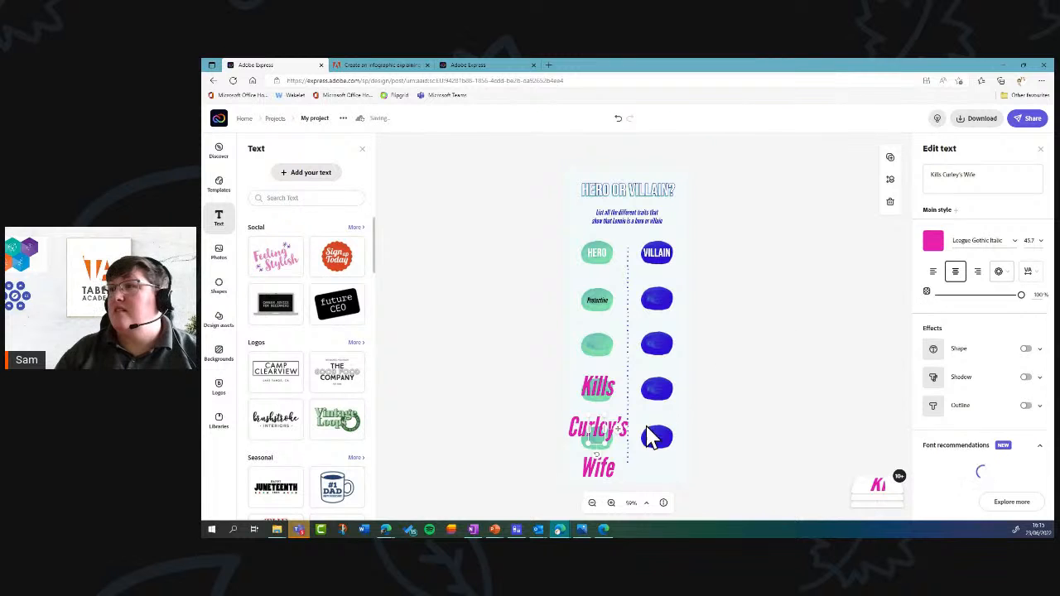
click(935, 240)
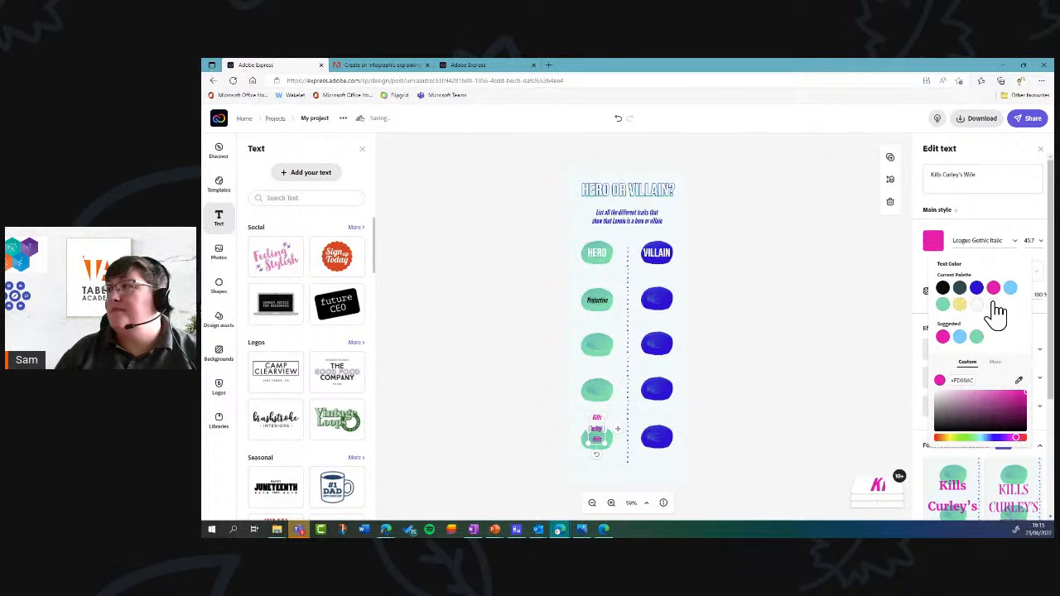
click(994, 305)
drag(615, 444, 682, 304)
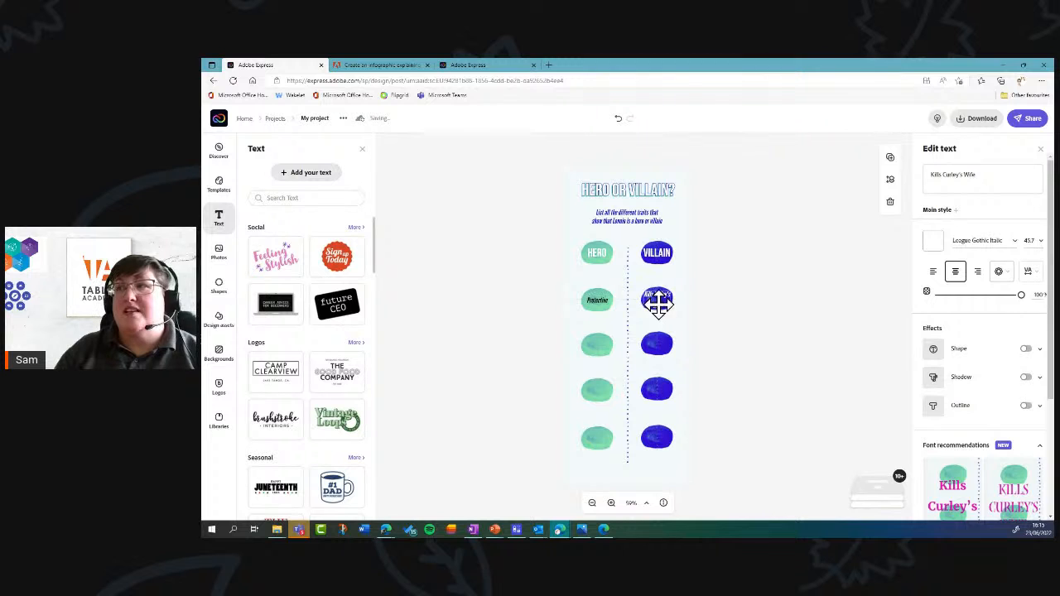
click(727, 316)
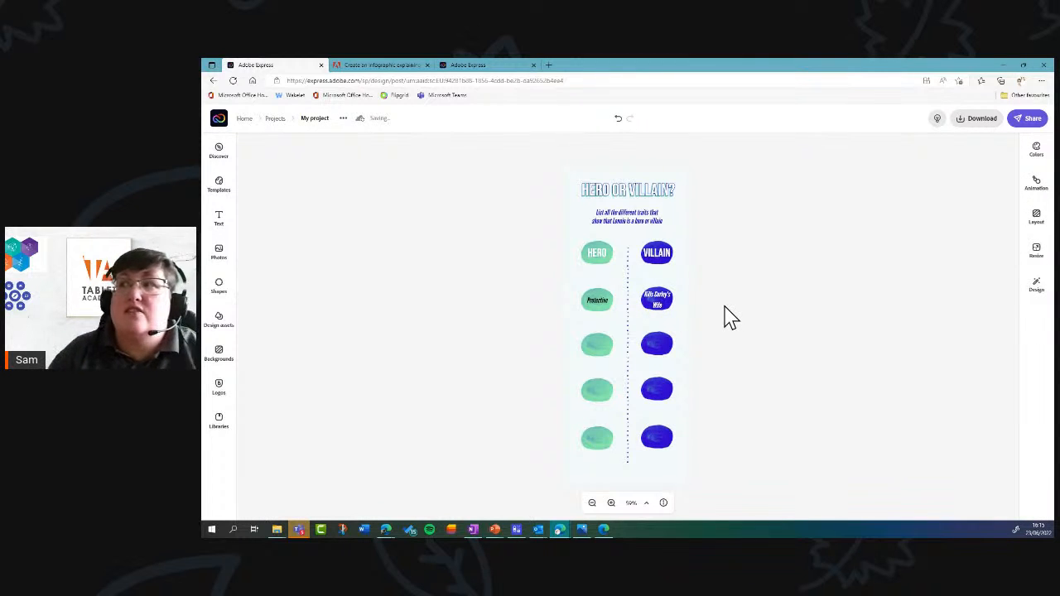
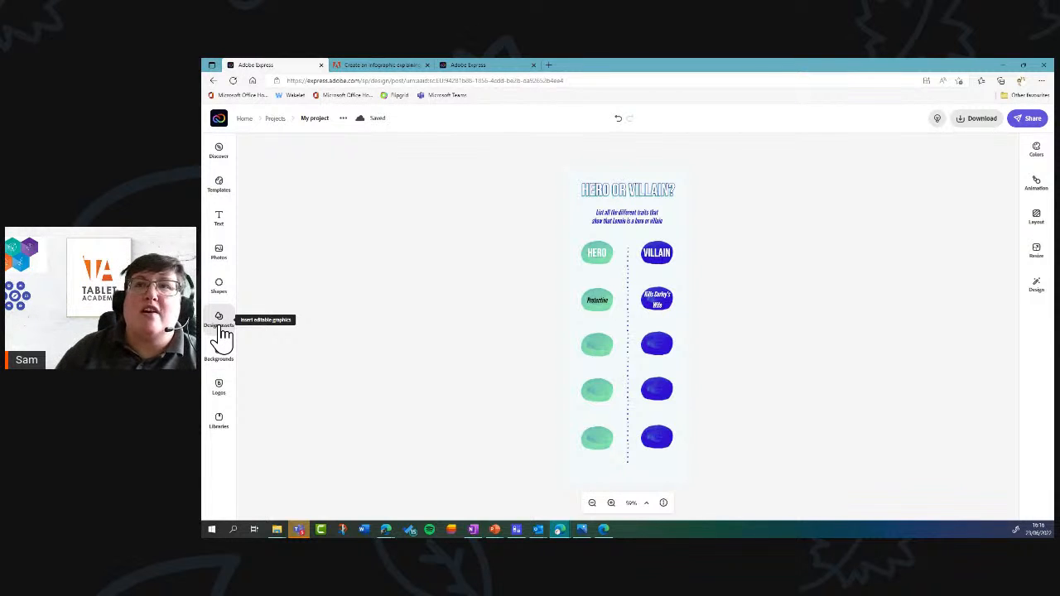
Return to the home page and open the full collection of templates for the classroom.
click(243, 119)
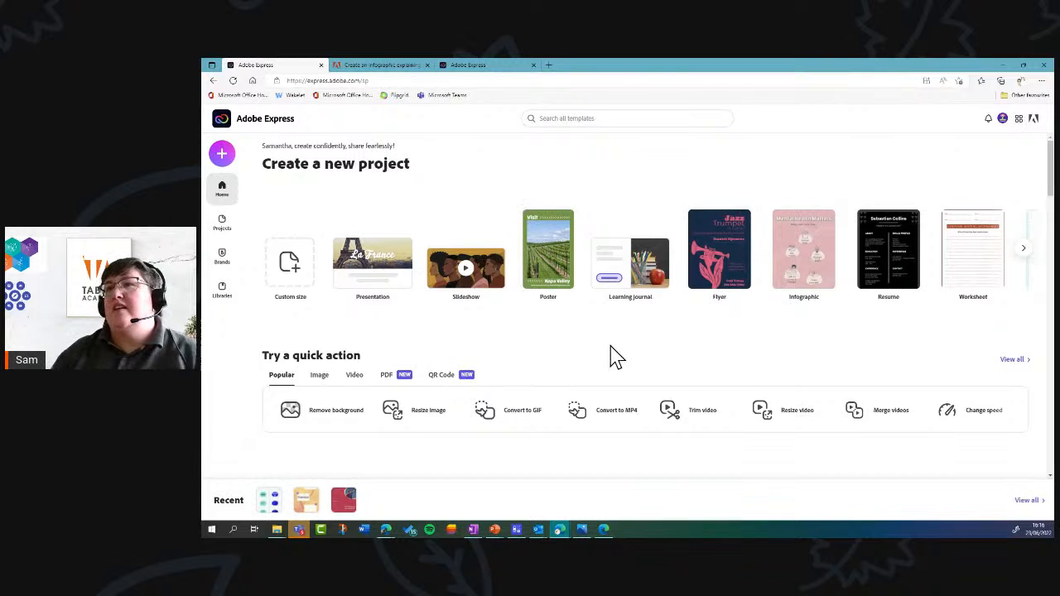
scroll(620, 358, down, 5)
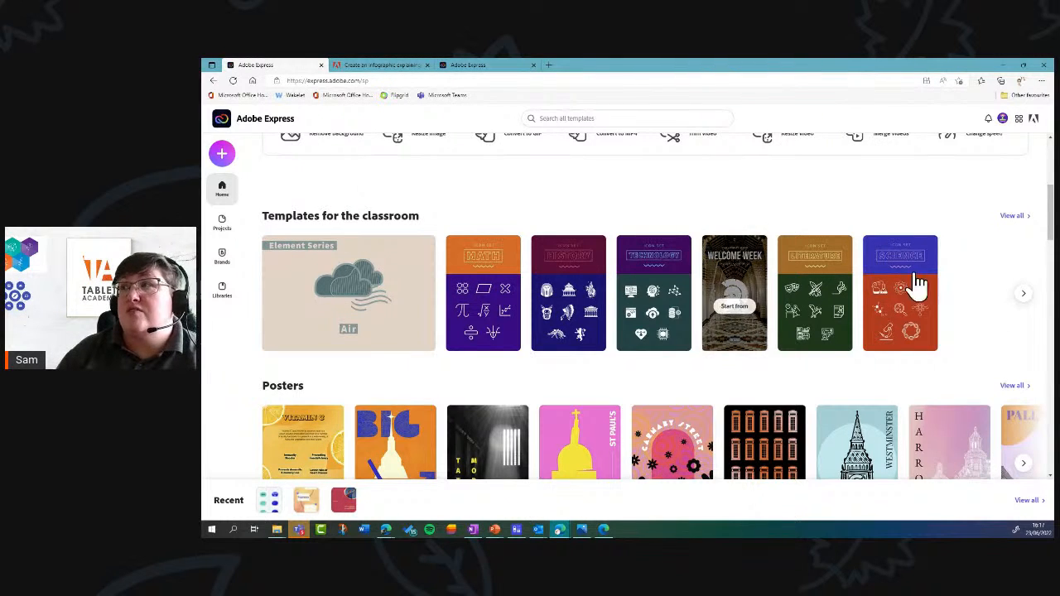
click(1012, 217)
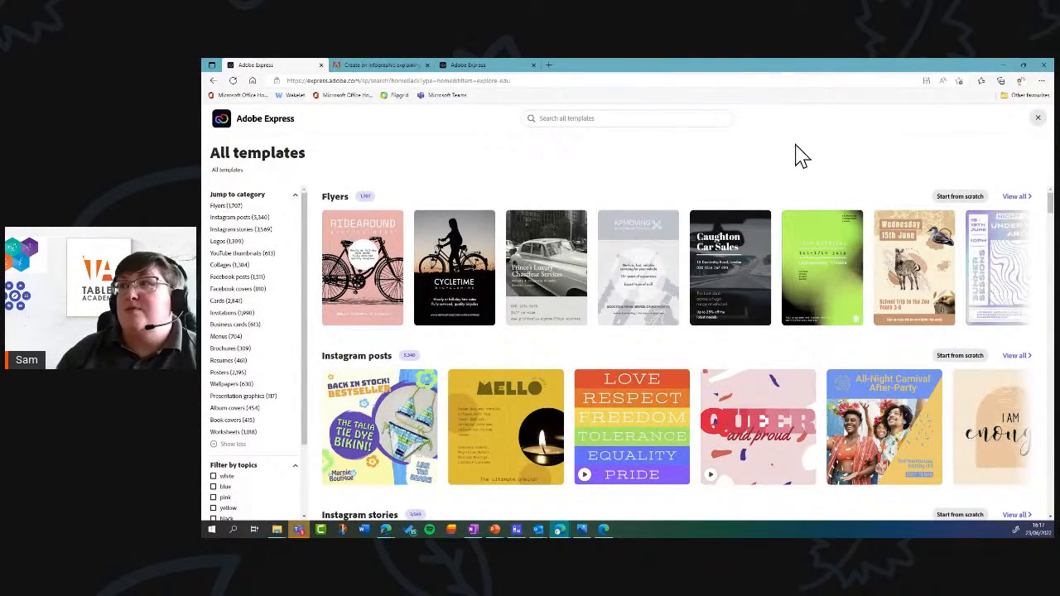
Browse the full template collection, examining the category rows from flyers to invitations and the available category, topic and animation filters.
scroll(638, 325, down, 3)
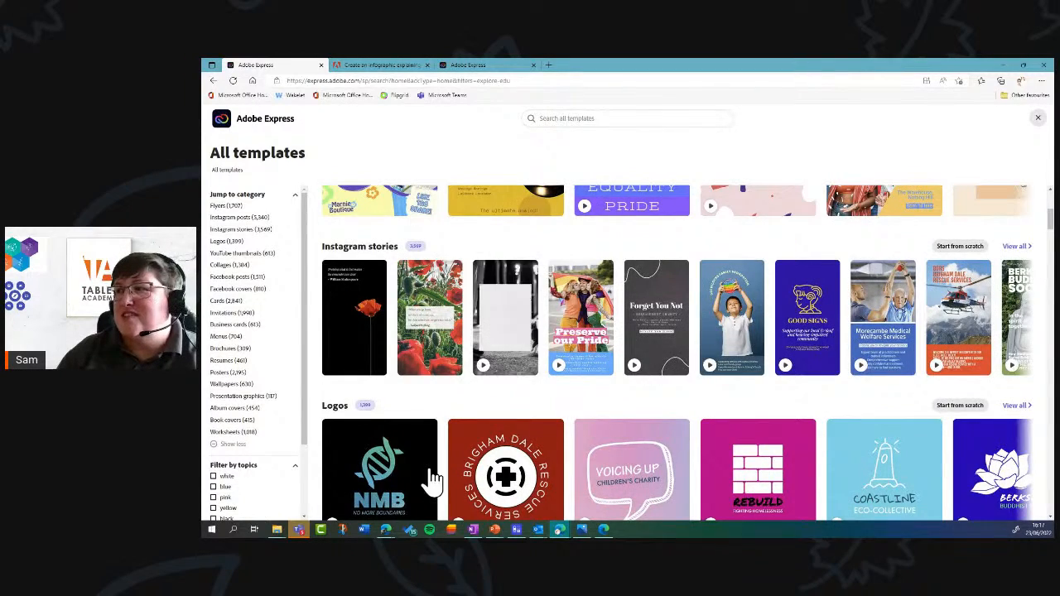
scroll(426, 485, down, 2)
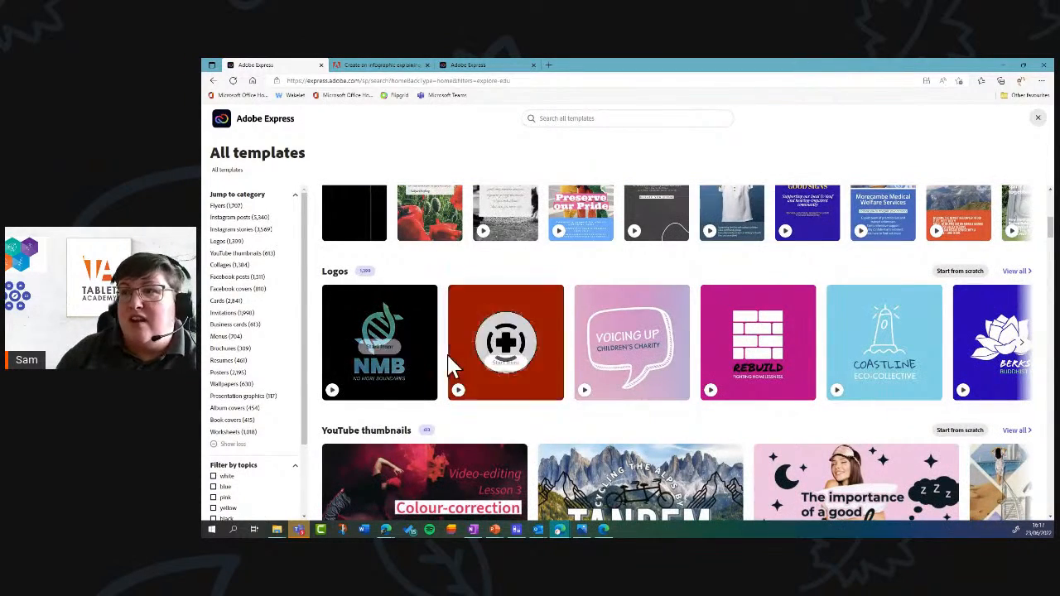
scroll(450, 356, down, 3)
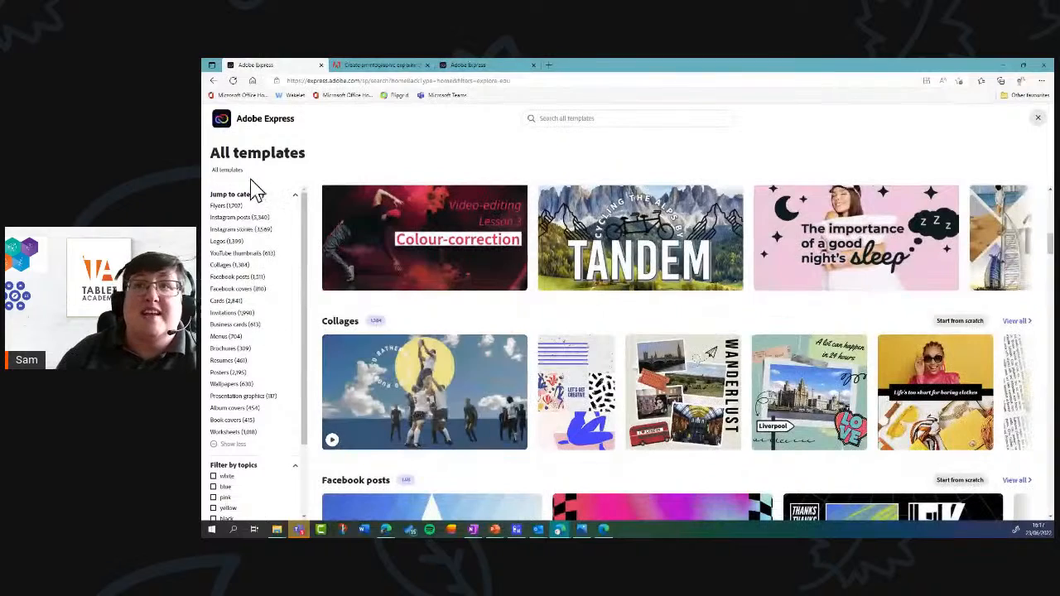
scroll(245, 487, down, 1)
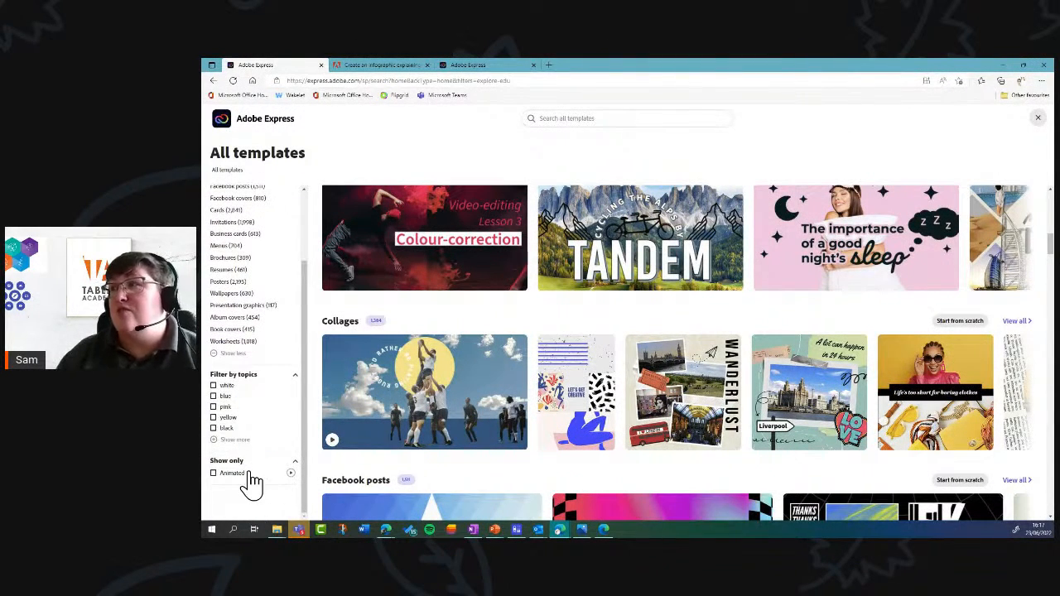
mouse_move(424, 424)
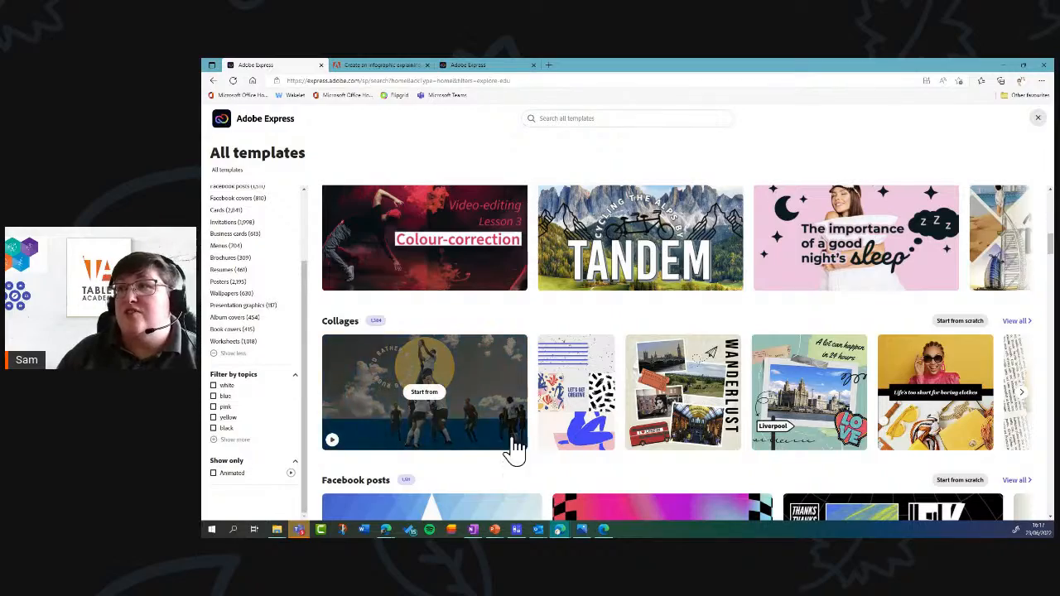
scroll(533, 450, down, 5)
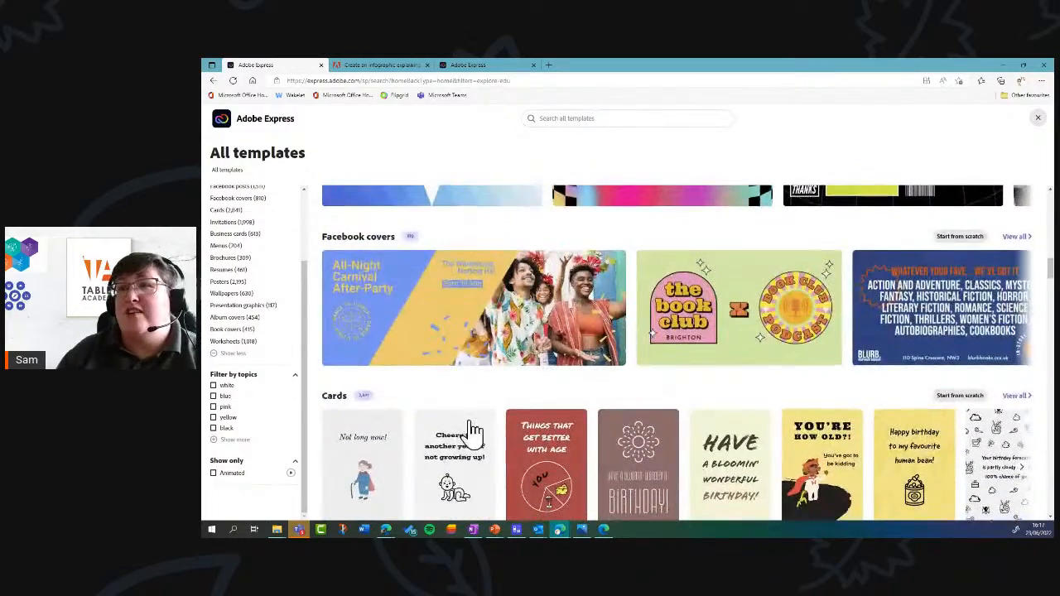
scroll(476, 433, down, 2)
scroll(629, 454, down, 5)
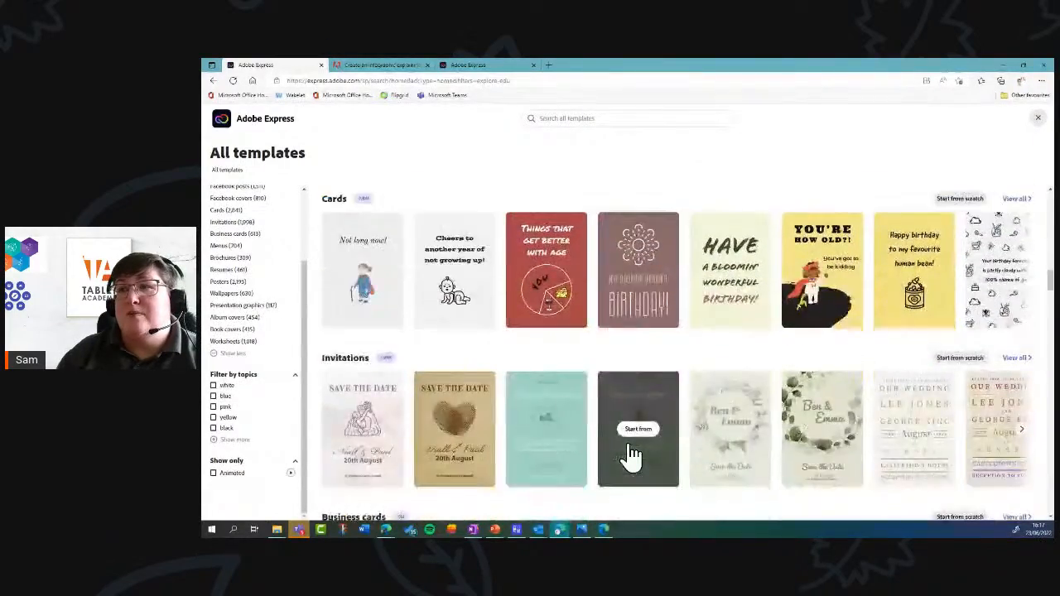
scroll(621, 451, up, 5)
scroll(621, 449, up, 15)
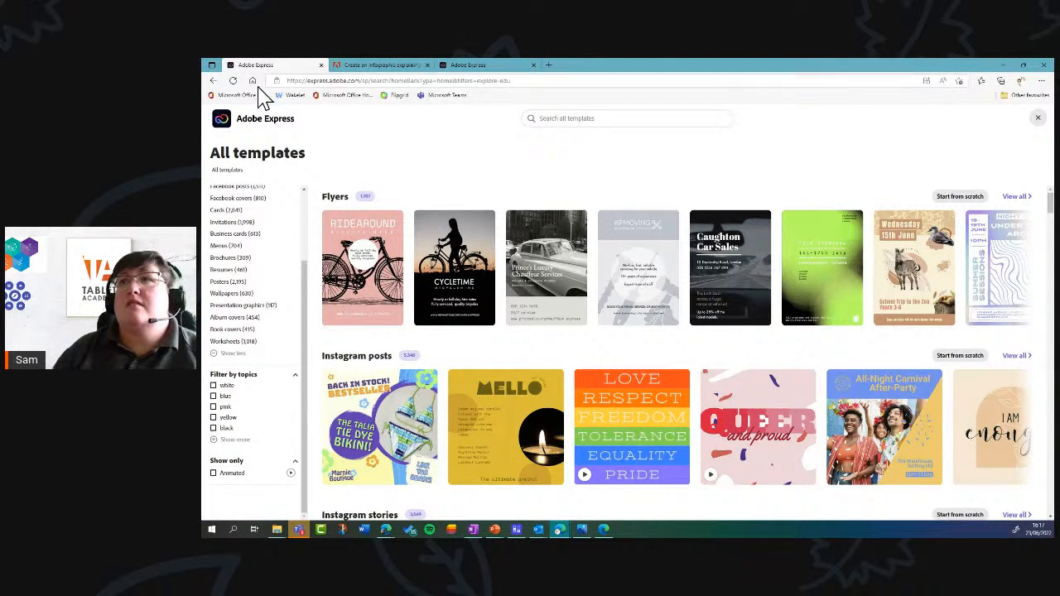
Return to the home page, open the Literature icon set from the classroom templates, and select its seated thinker icon.
click(213, 80)
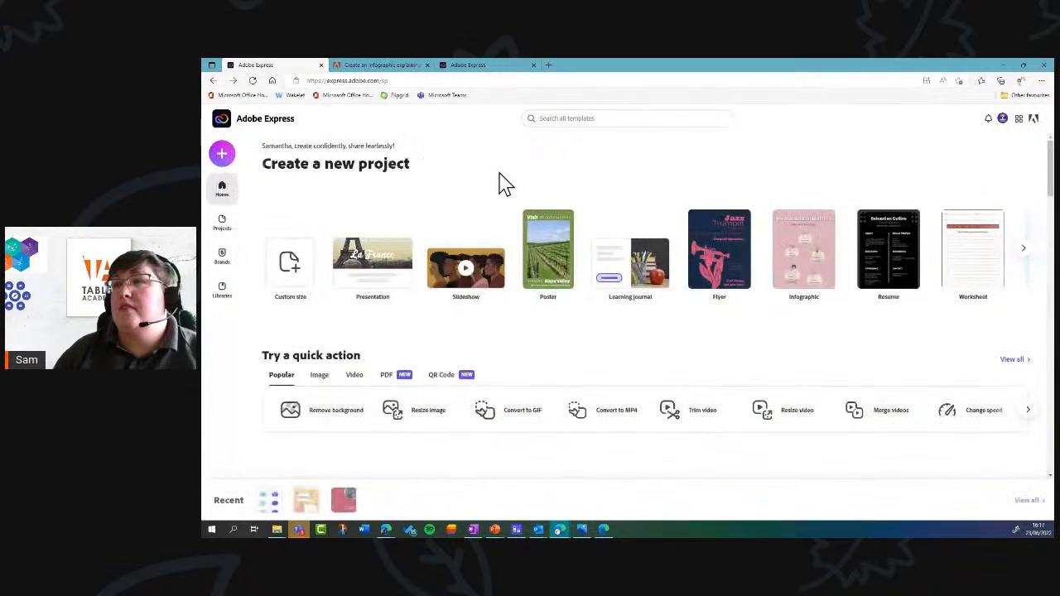
scroll(568, 355, down, 4)
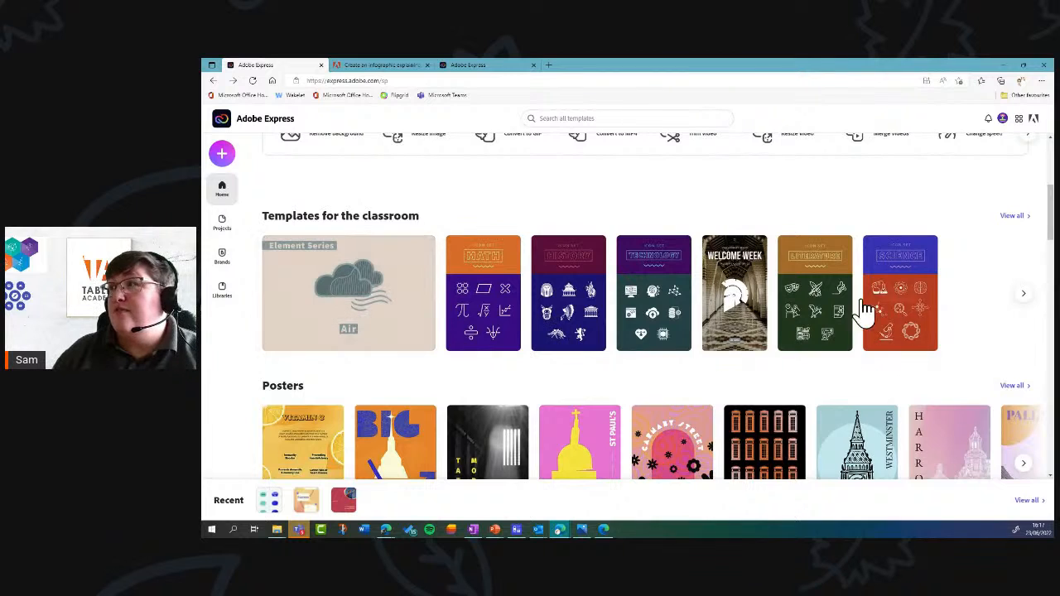
click(816, 302)
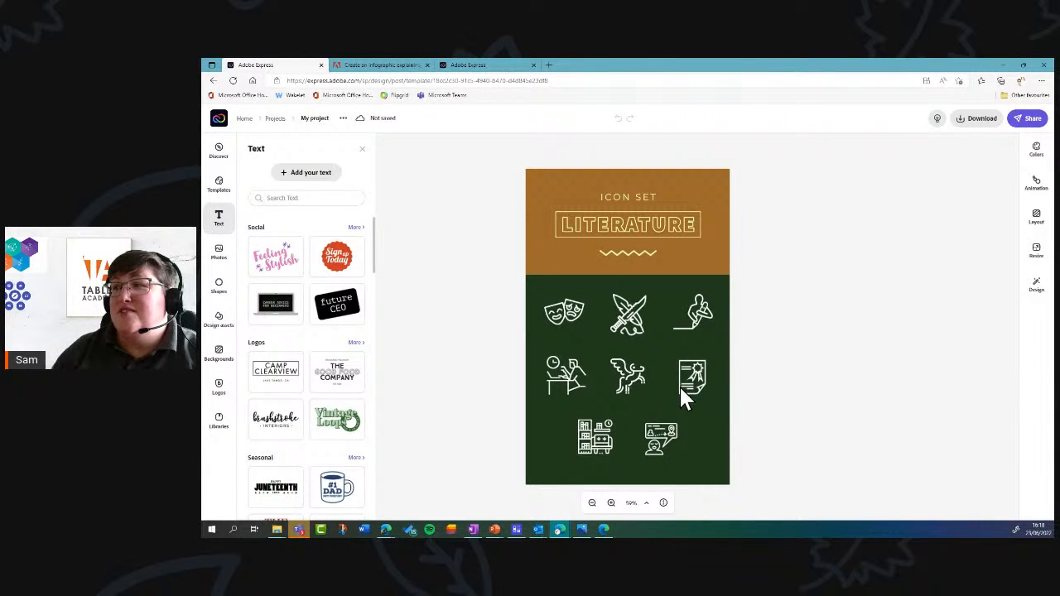
click(696, 323)
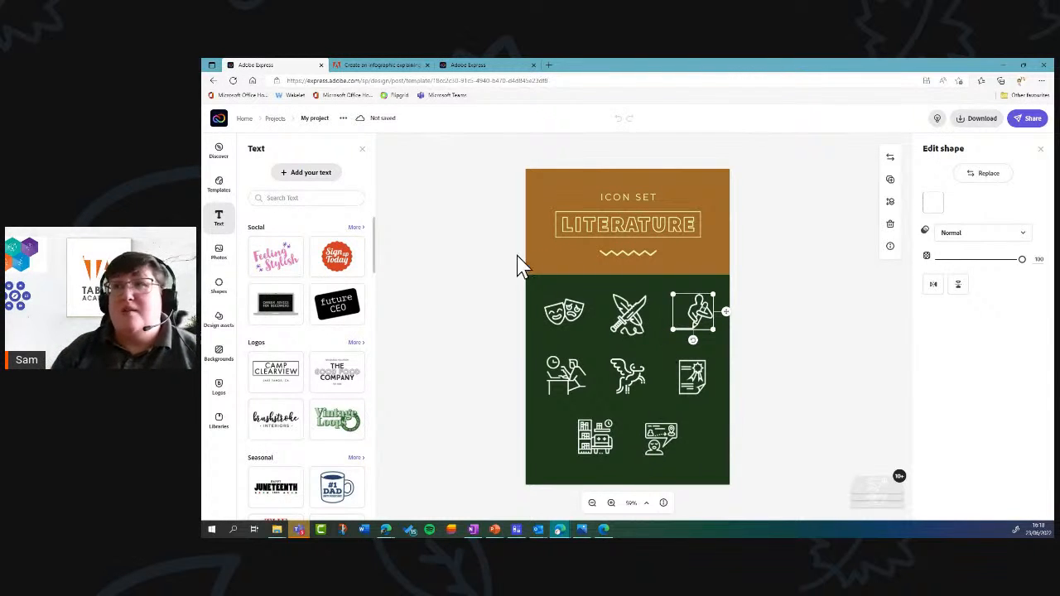
Examine the shapes library, including the basic shapes and the extended range of heart icons.
click(219, 286)
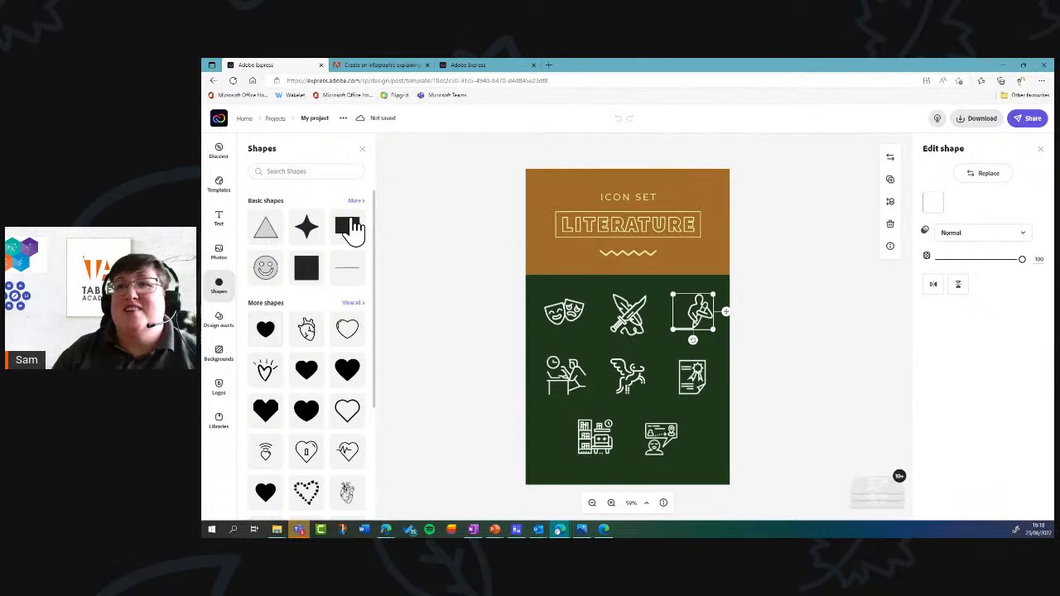
scroll(303, 294, down, 10)
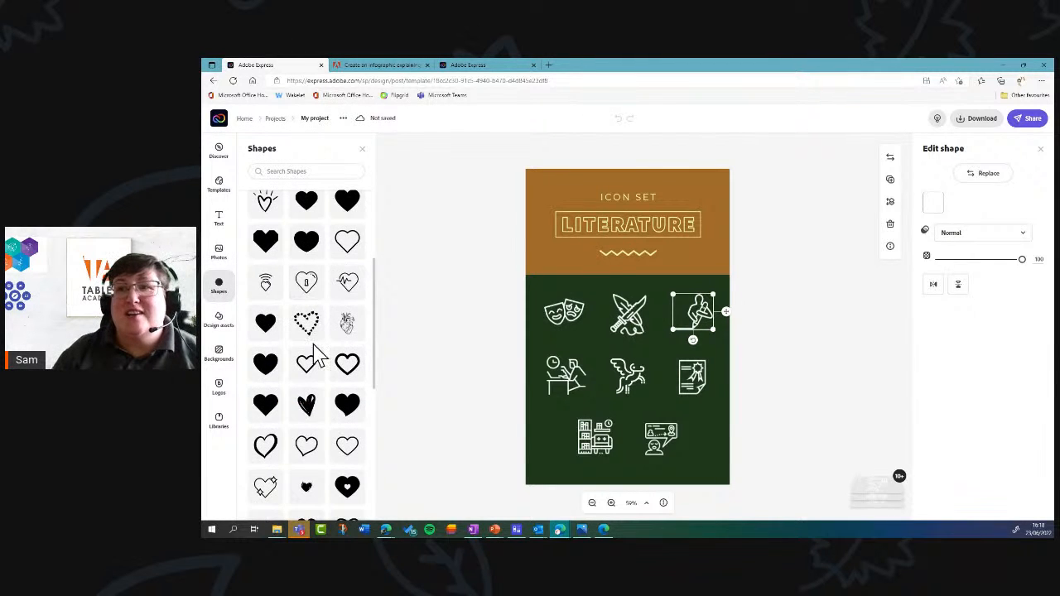
scroll(315, 355, down, 5)
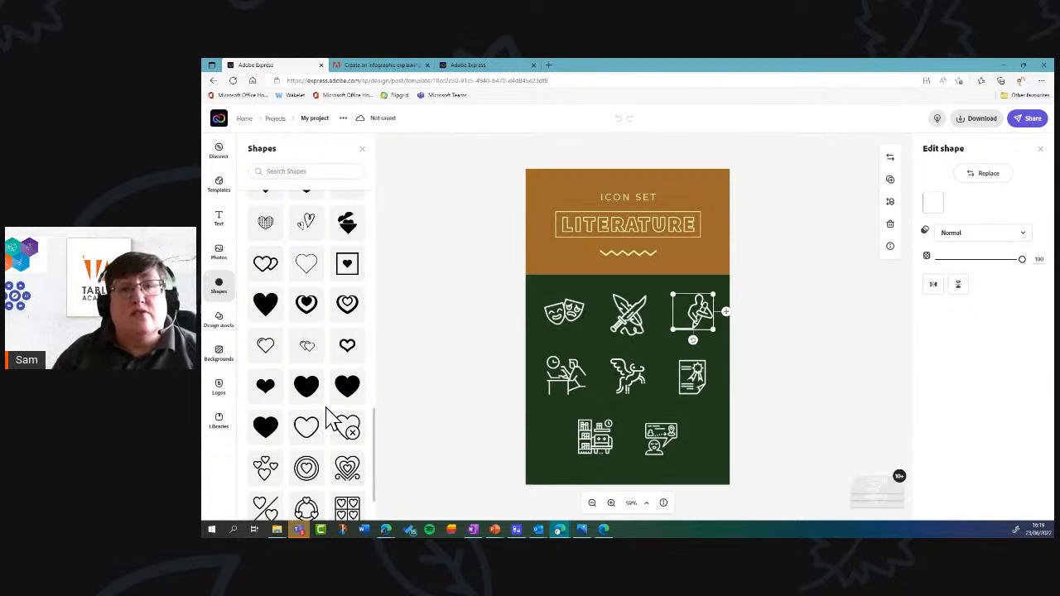
scroll(330, 414, down, 10)
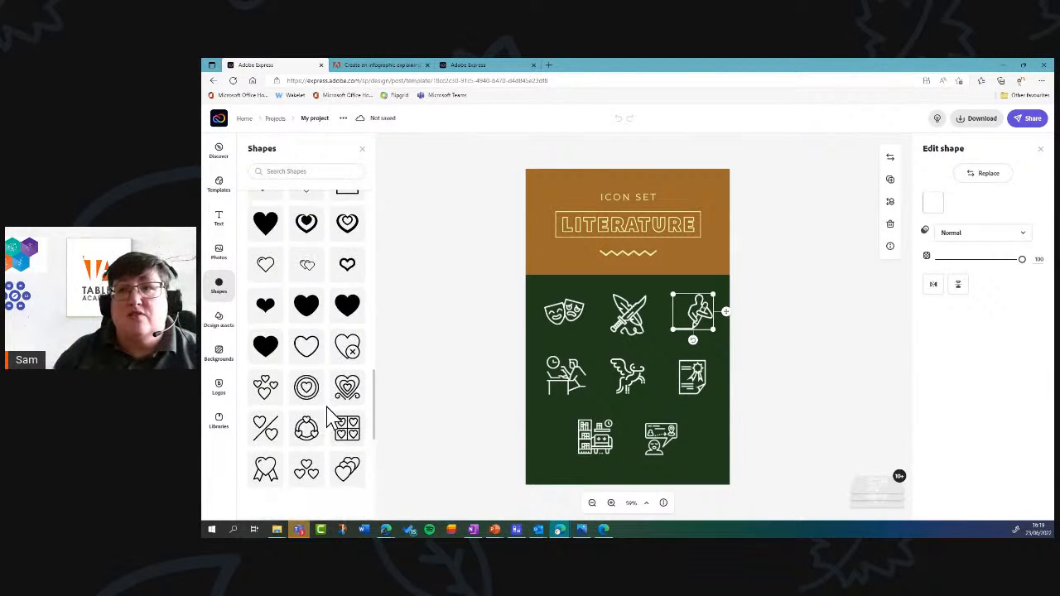
scroll(329, 419, down, 10)
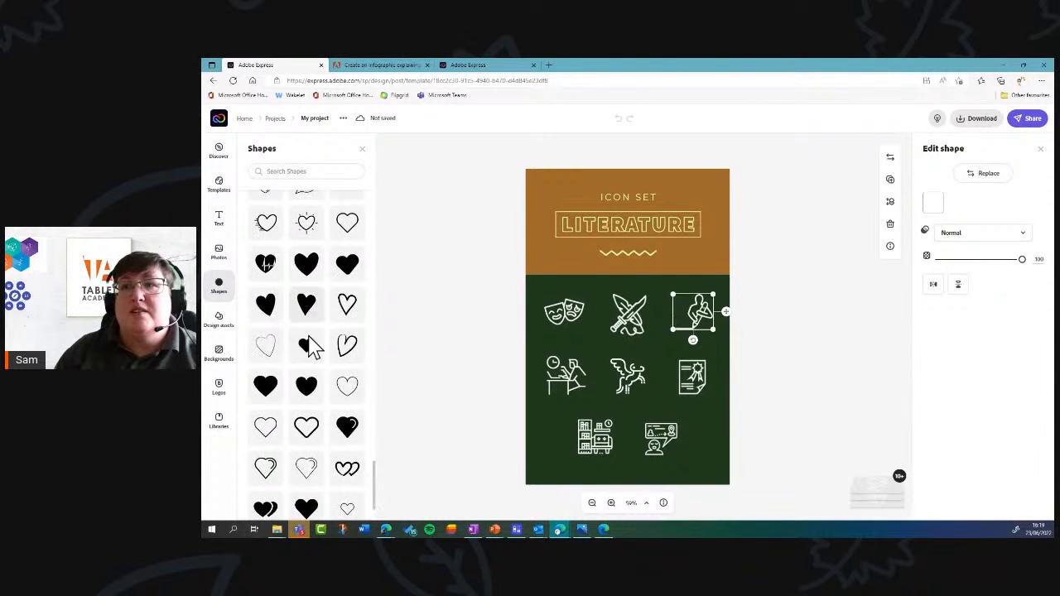
scroll(304, 369, down, 5)
scroll(307, 372, up, 20)
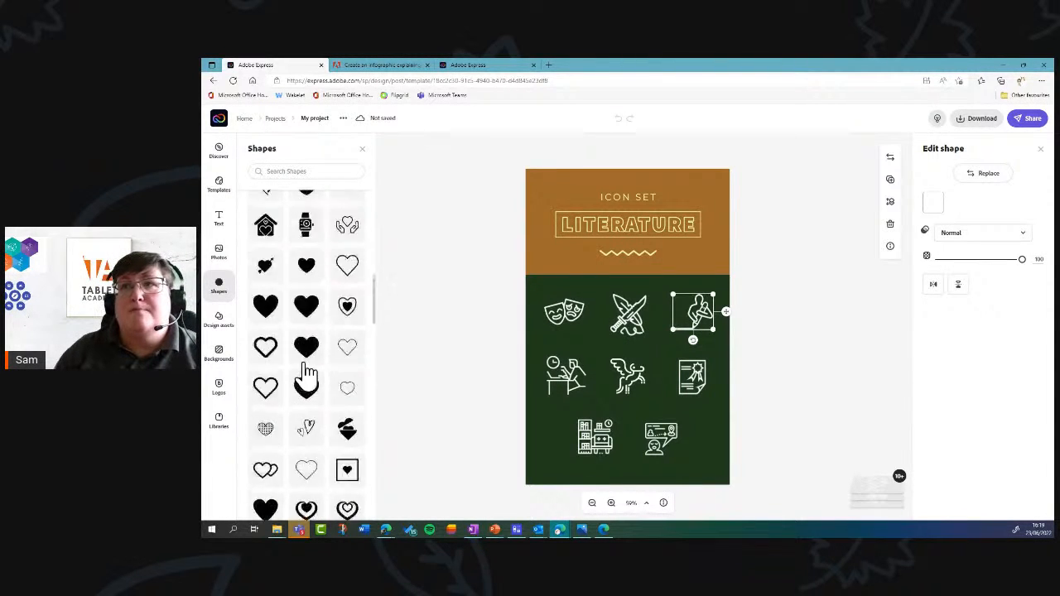
Look through the design asset categories, from illustrations to overlays, and view the Libraries section.
click(216, 321)
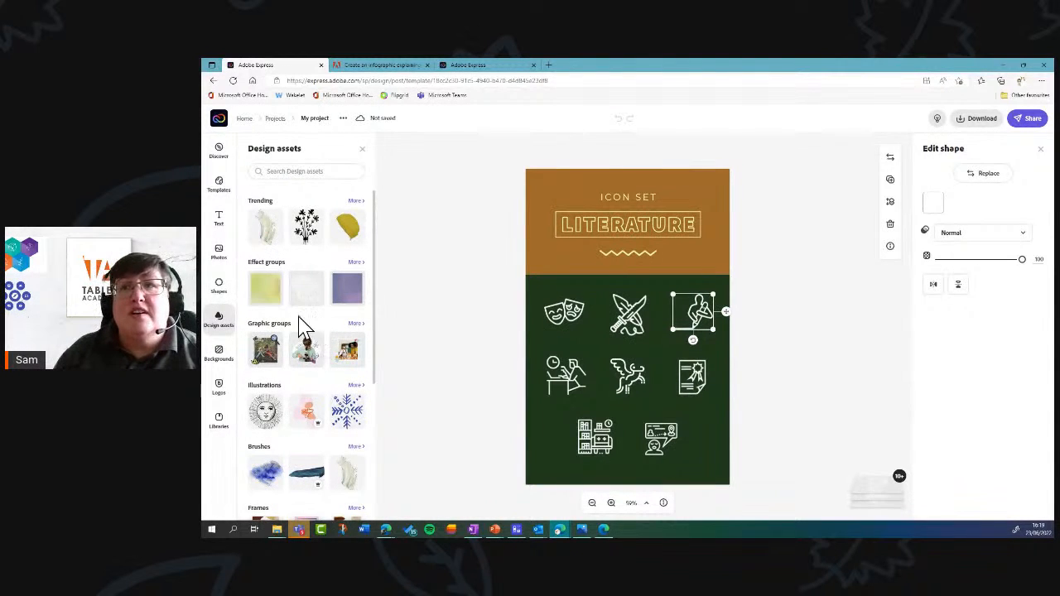
scroll(304, 346, down, 1)
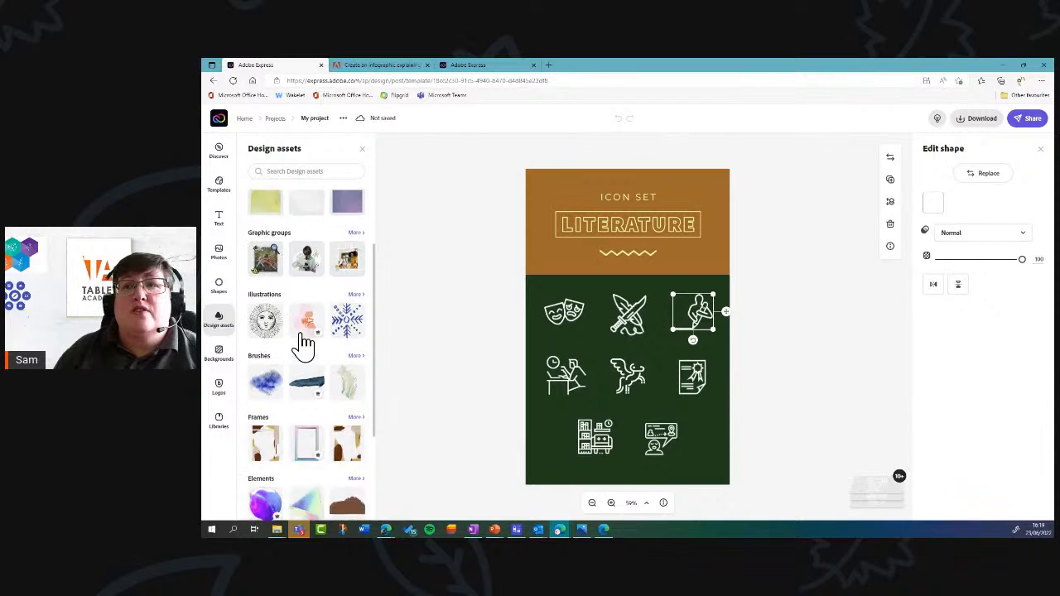
scroll(304, 345, down, 2)
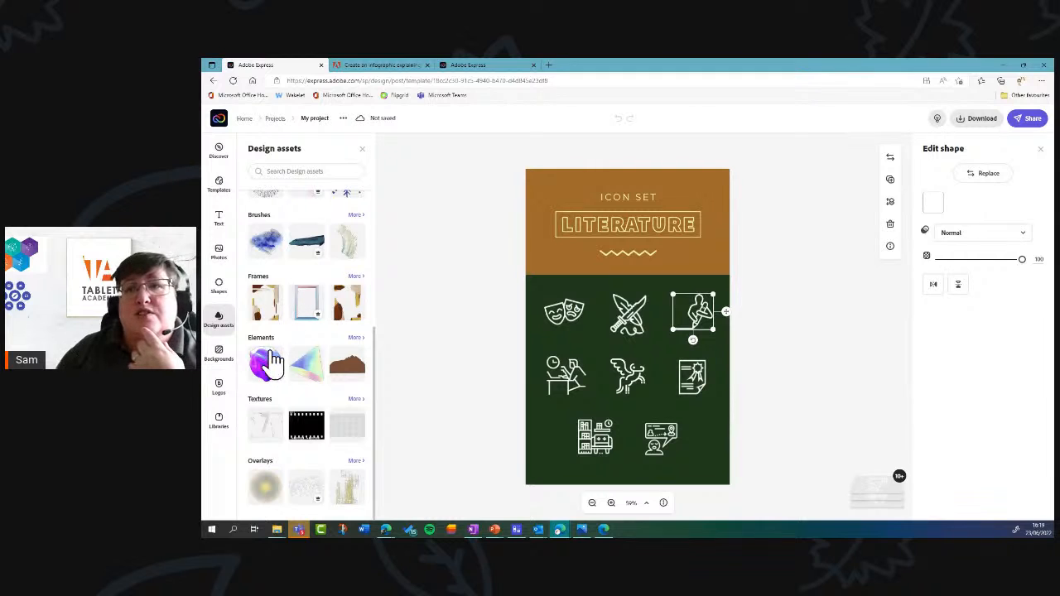
click(219, 423)
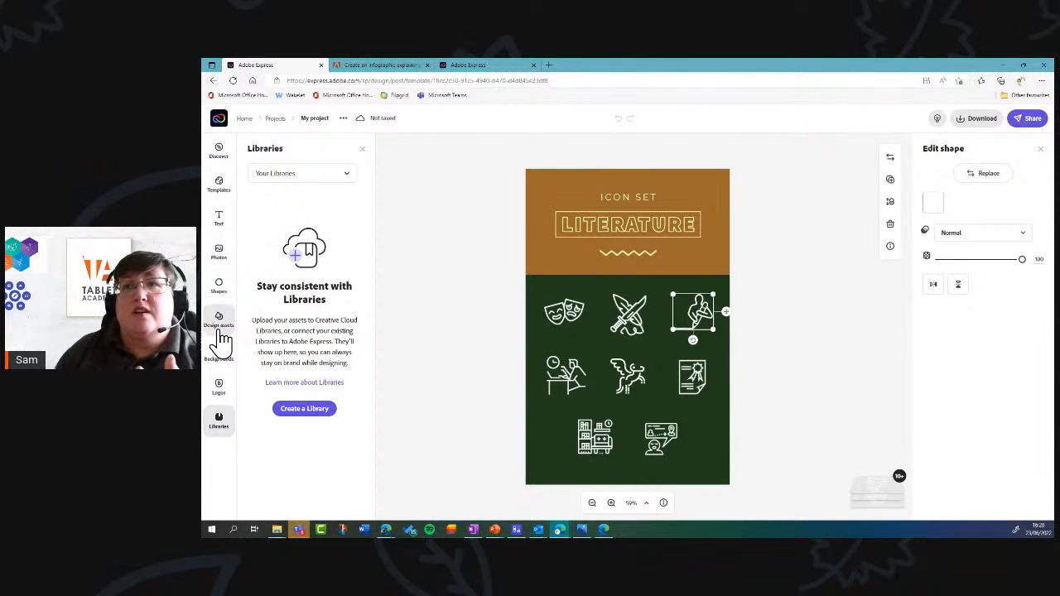
Leave the Literature icon set without saving it and open the "Heroines - Matilda" infographic from the projects list.
click(278, 119)
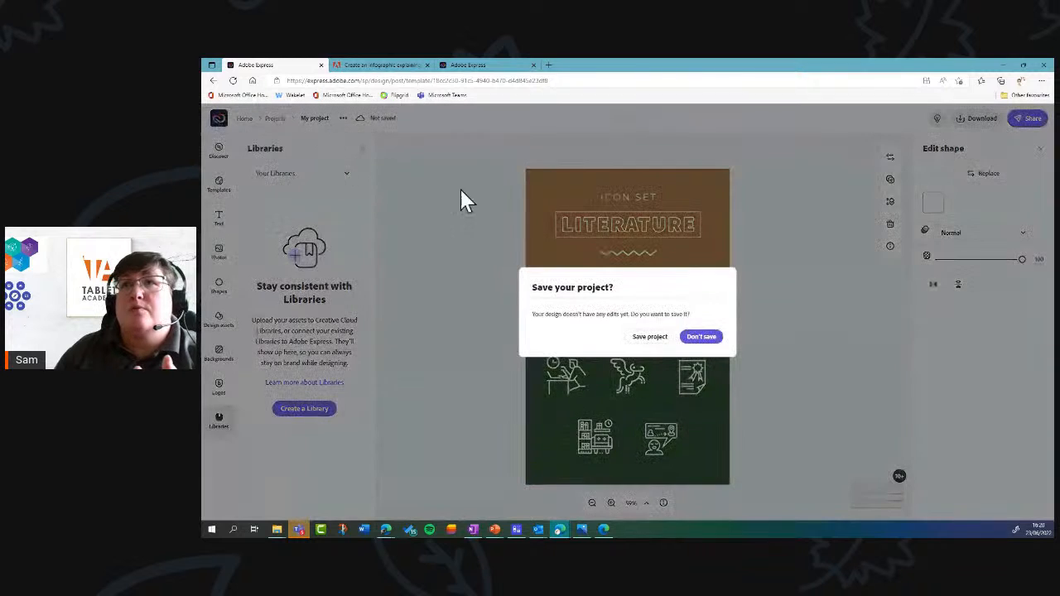
click(700, 337)
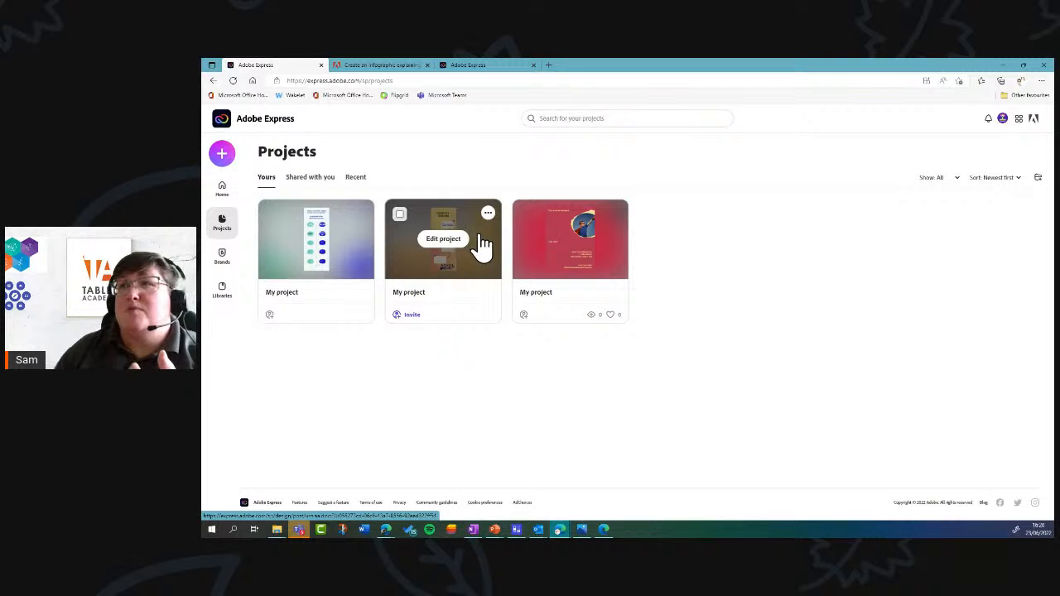
click(477, 242)
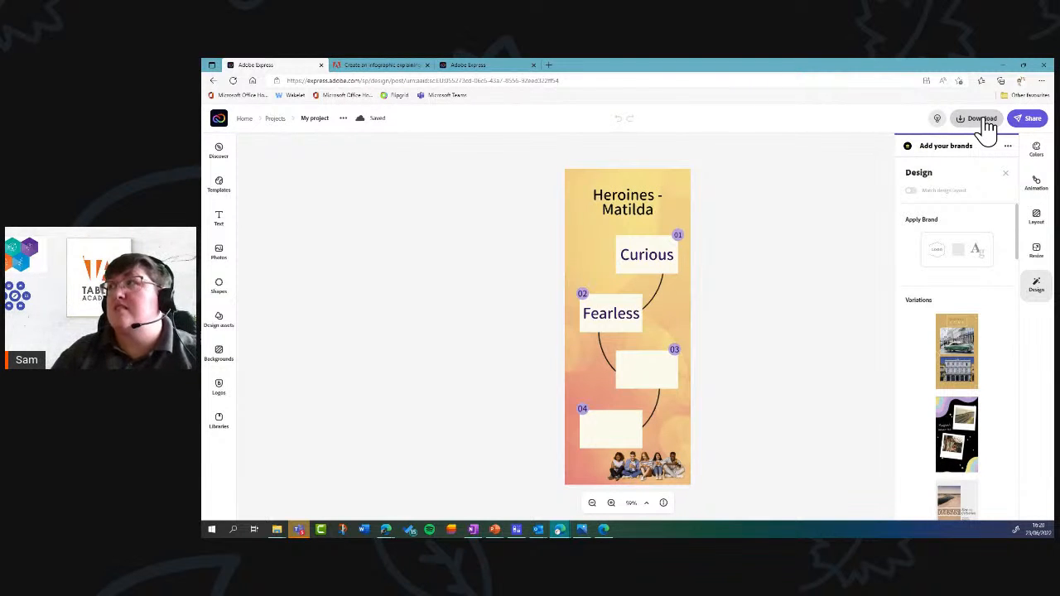
Publish the "Heroines - Matilda" infographic and generate a shareable link for it.
click(1027, 118)
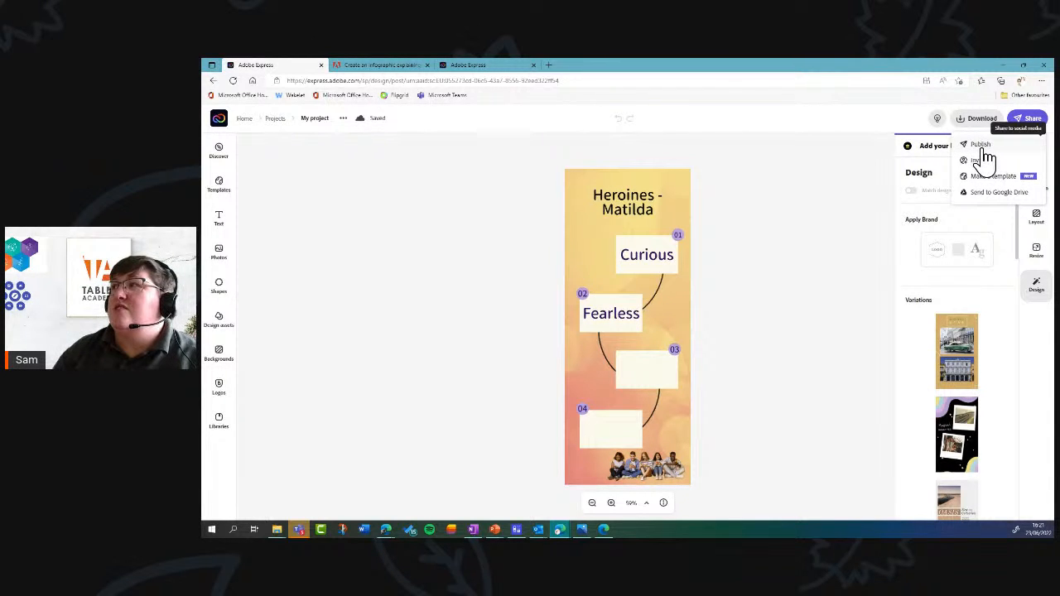
click(984, 159)
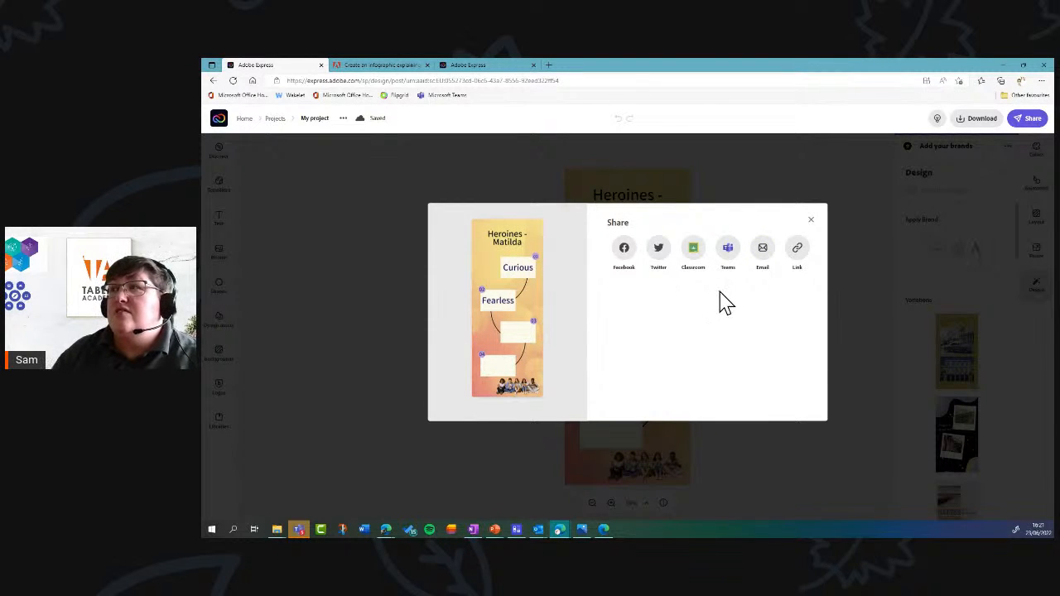
click(800, 264)
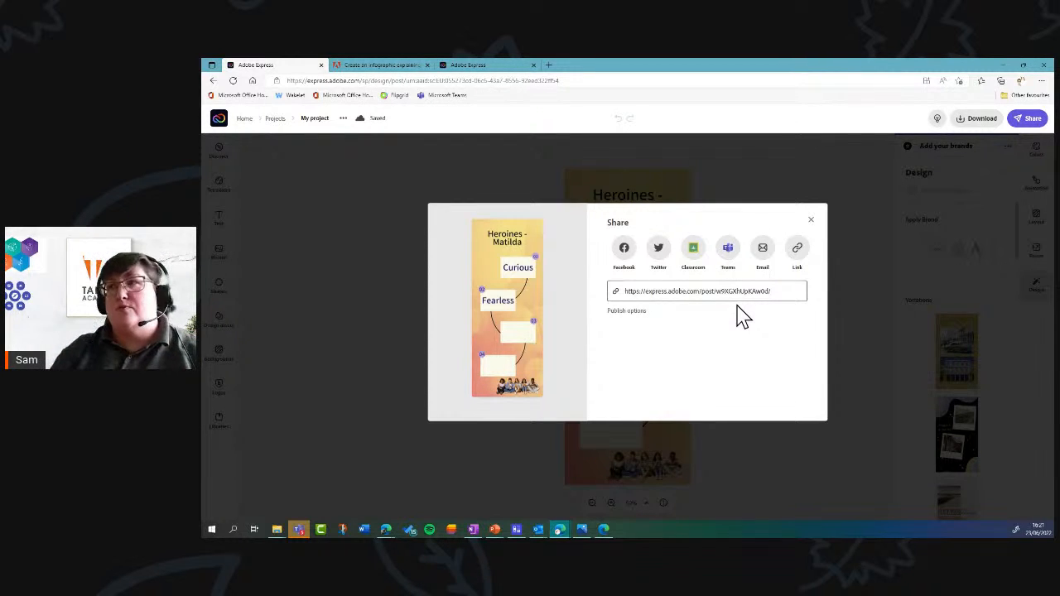
In the publish options, replace the title with the creator's first name followed by "'s Work on 'Matilda".
click(622, 311)
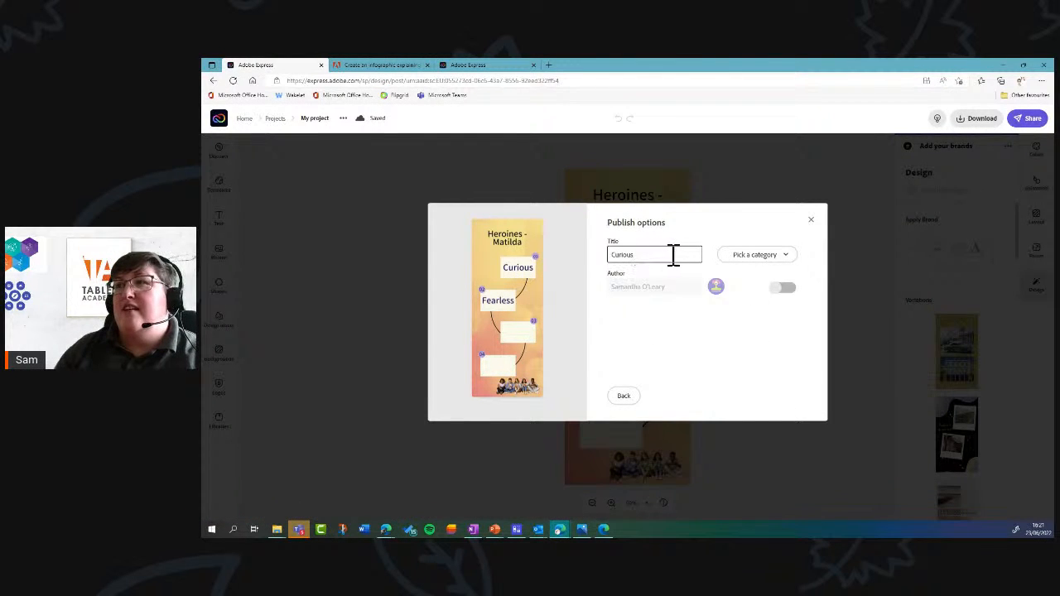
drag(671, 254, 598, 259)
key(BackSpace)
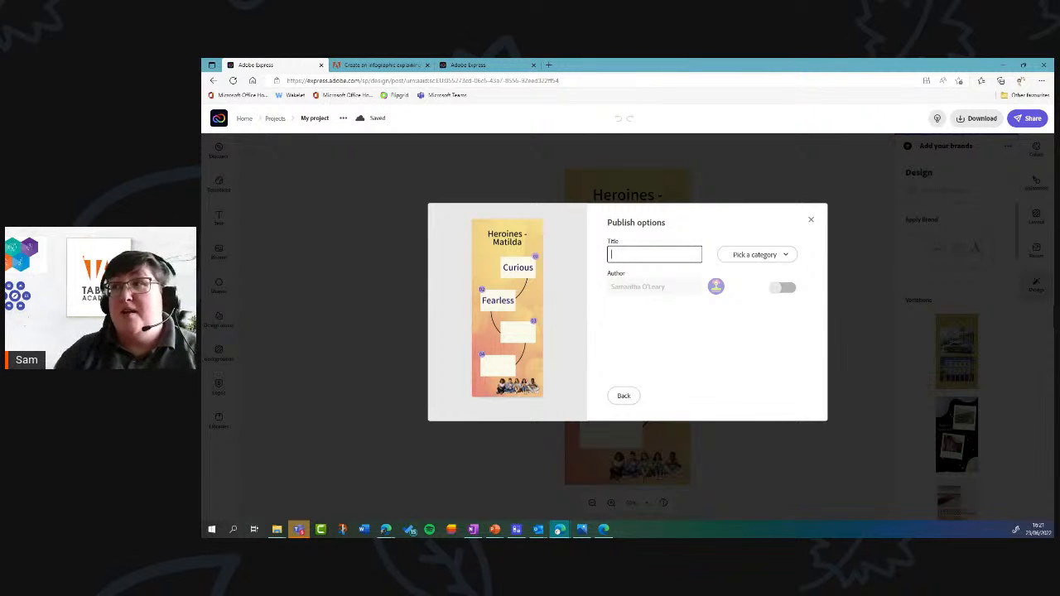
text(S)
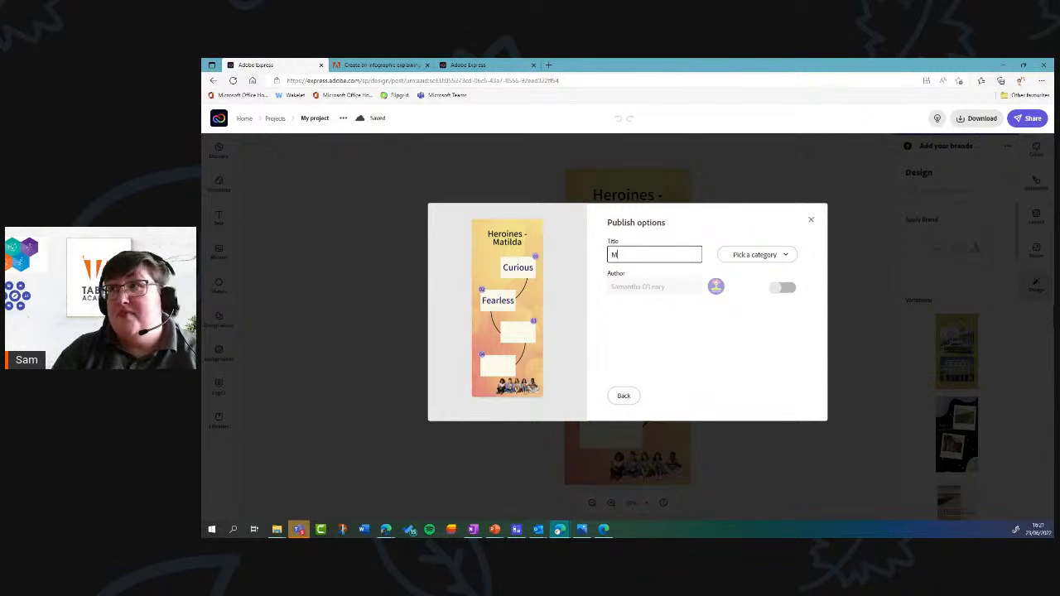
key(BackSpace)
text(Sam')
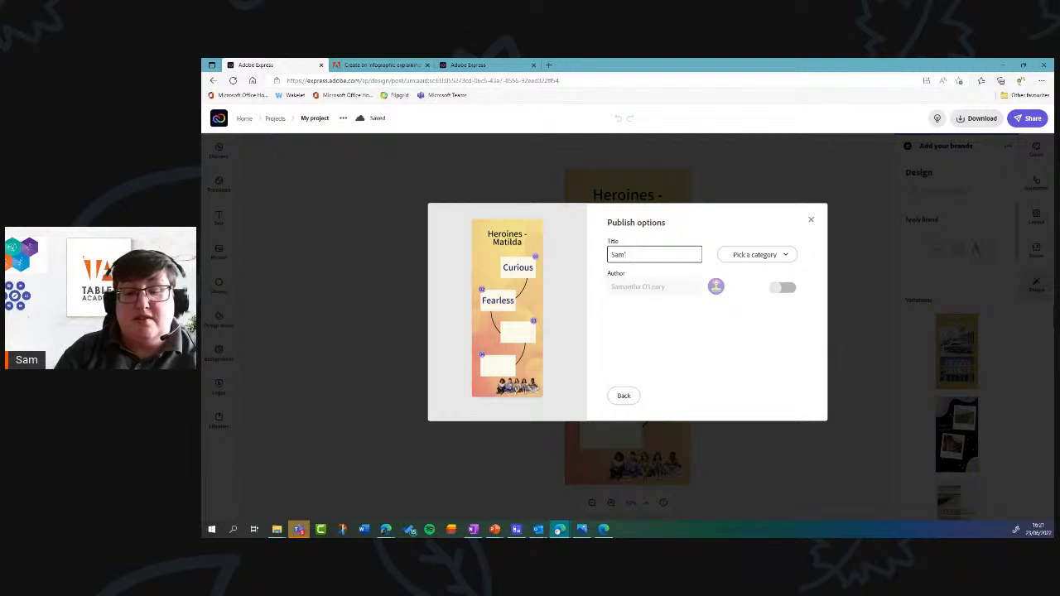
text(s Work o)
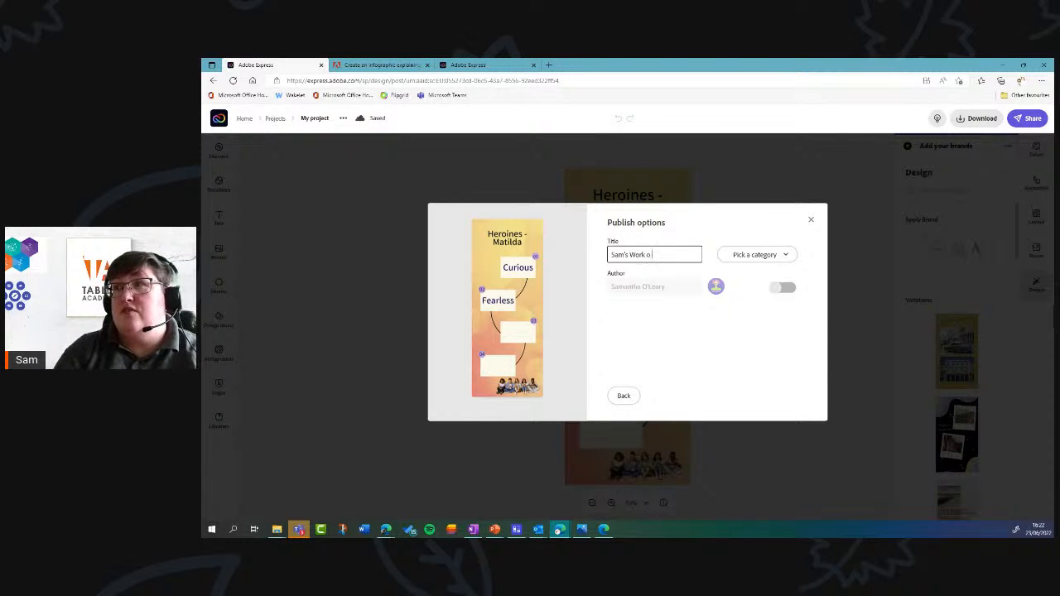
text(n ')
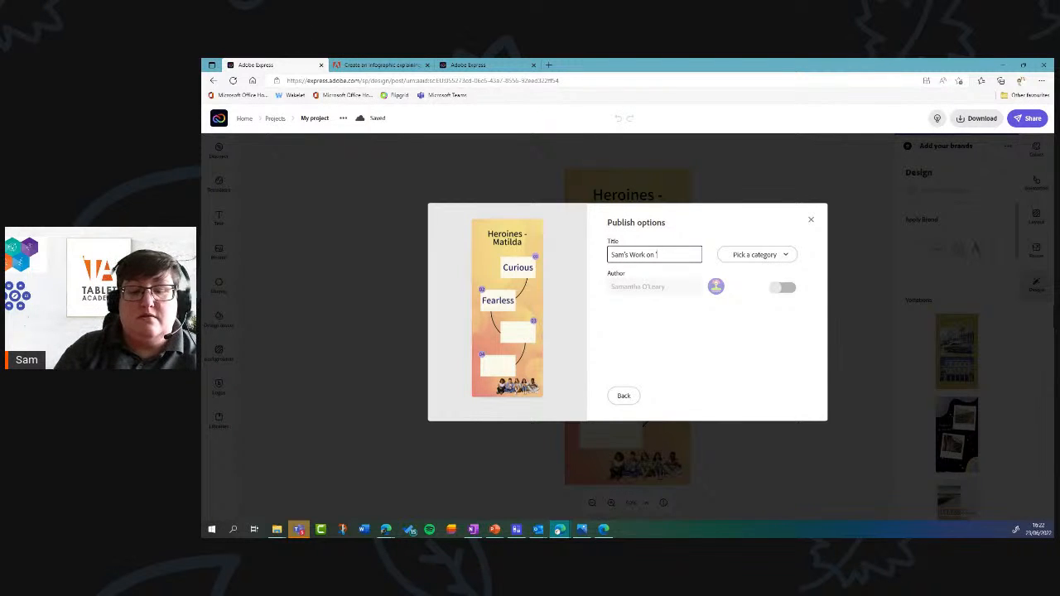
text(Matilda)
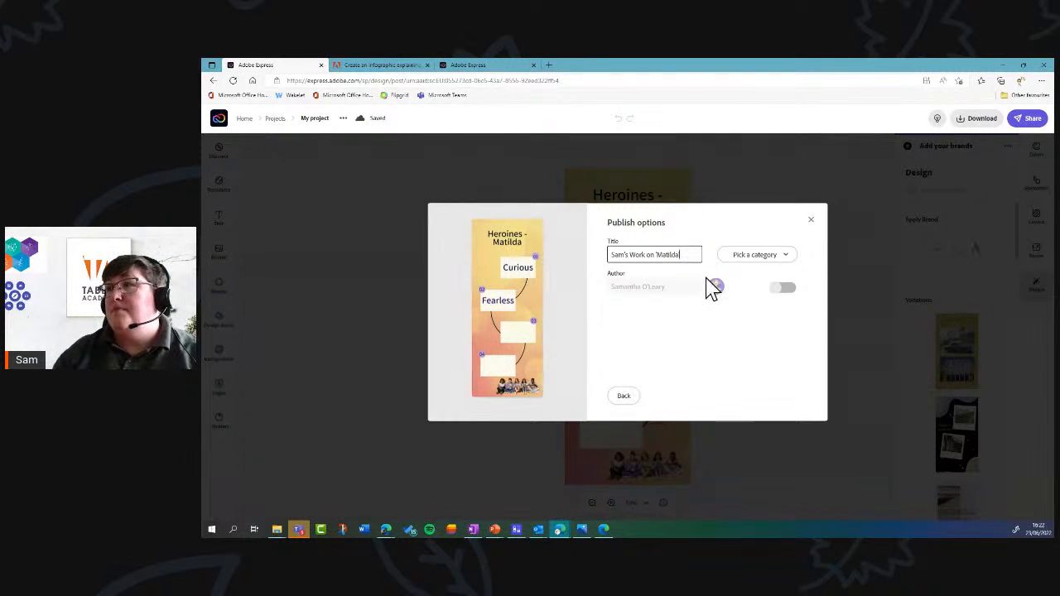
Leave the publish options, close the infographic's share dialog, and go to the Adobe Education Exchange home page.
click(627, 397)
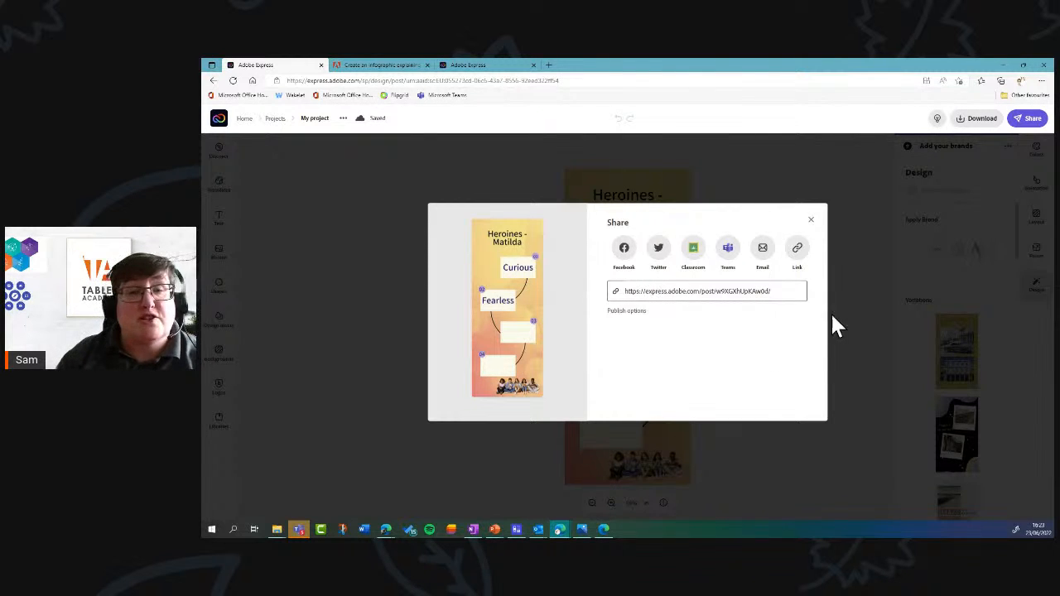
click(809, 220)
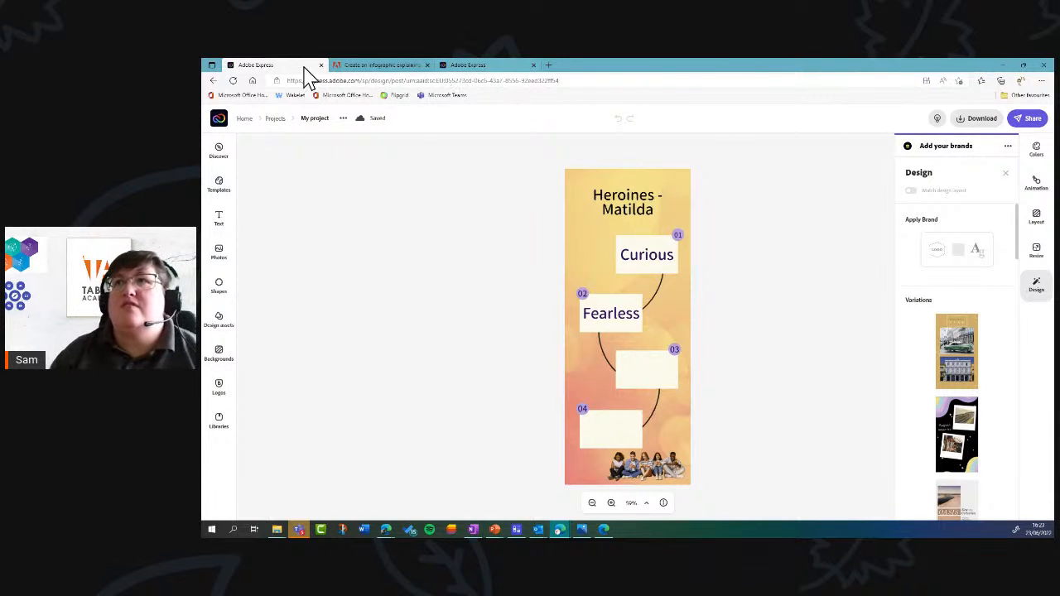
click(398, 67)
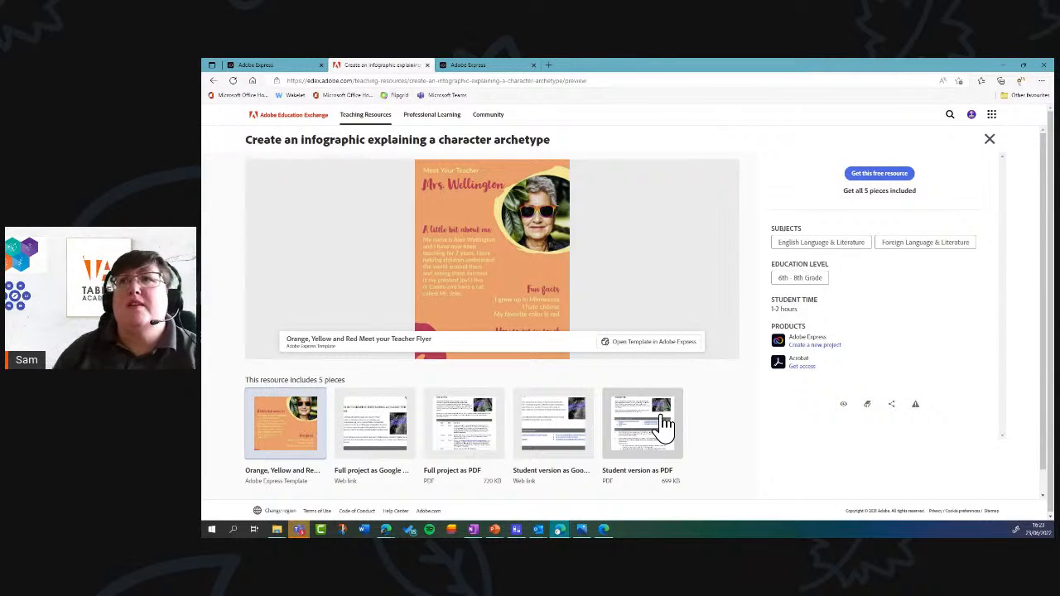
click(280, 120)
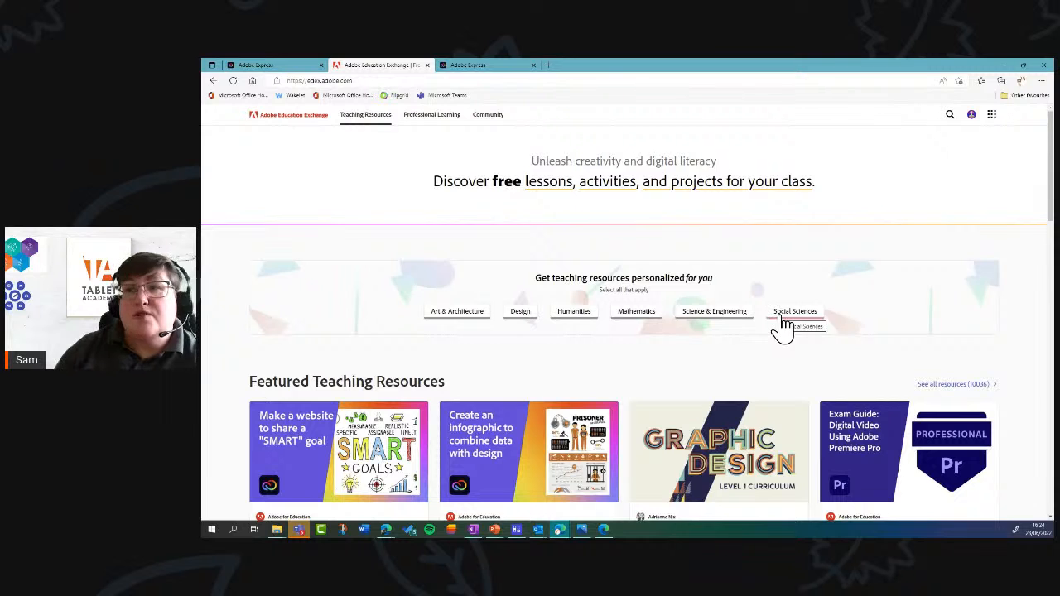
Look over the Featured Teaching Resources on the home page and open the full list of resources.
scroll(706, 371, down, 1)
scroll(702, 371, down, 2)
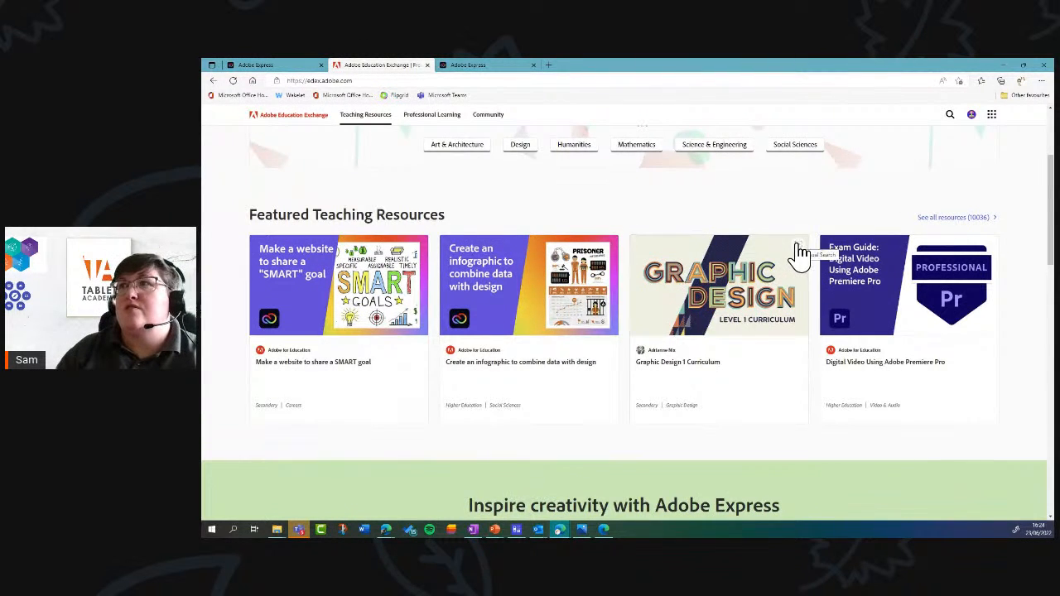
scroll(800, 236, up, 3)
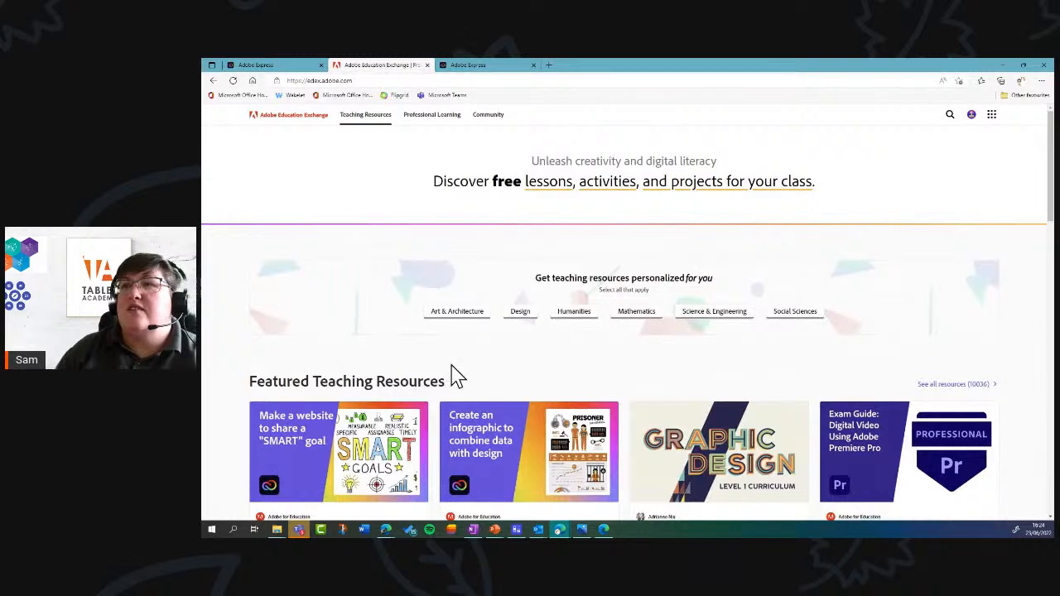
scroll(521, 343, down, 3)
click(952, 218)
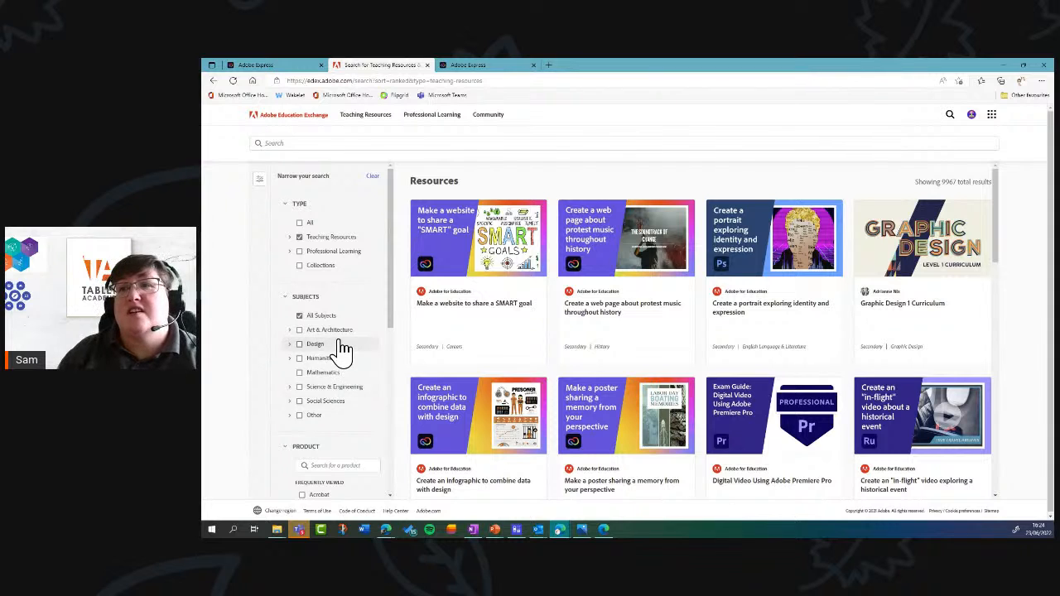
Review the resource filters for subjects, product, education level and time to complete.
scroll(343, 350, down, 2)
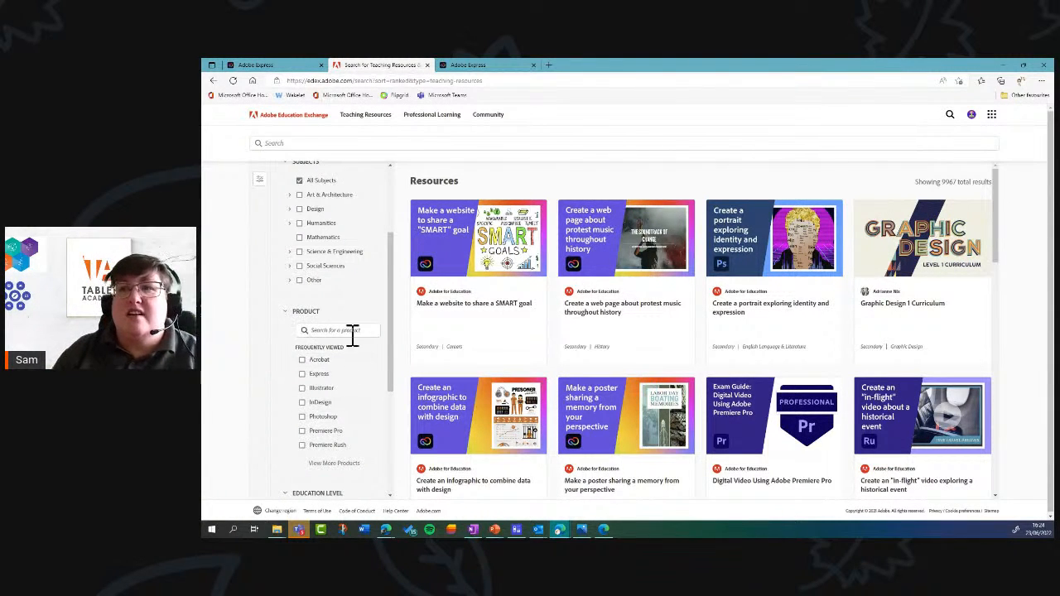
scroll(334, 432, down, 3)
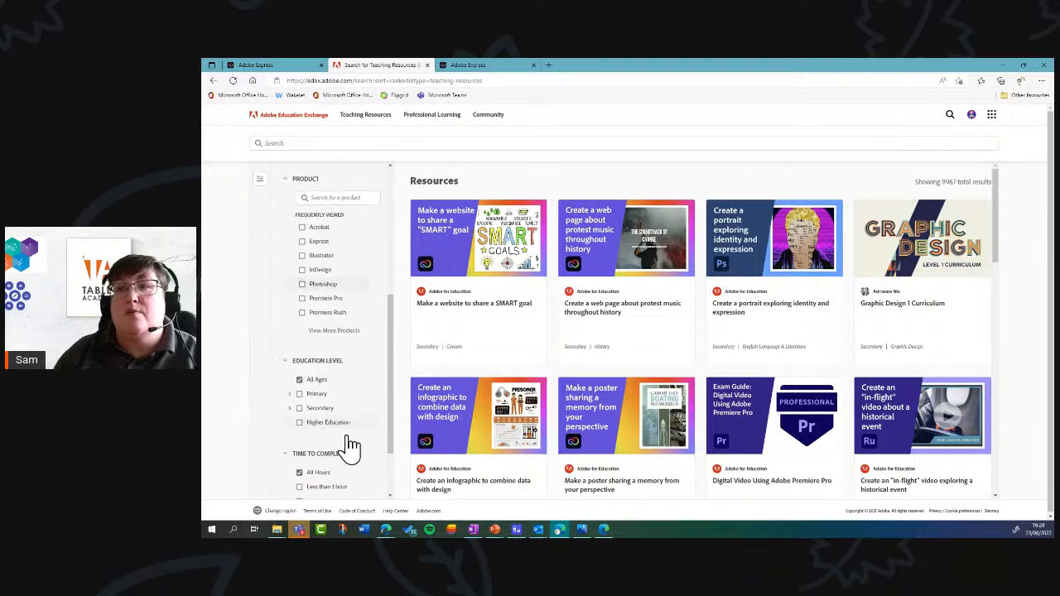
scroll(364, 422, down, 1)
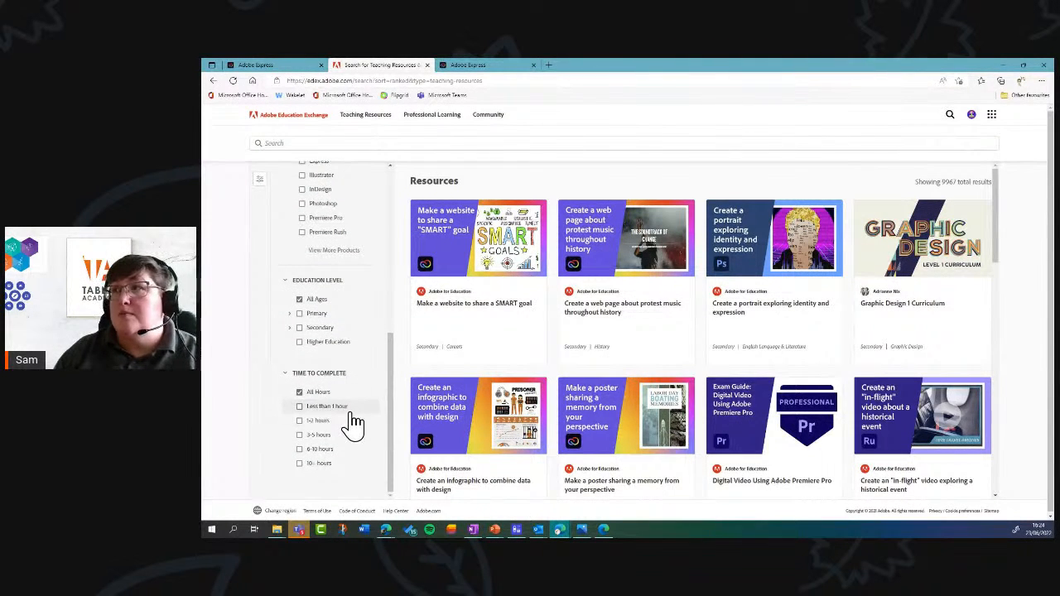
scroll(349, 426, up, 5)
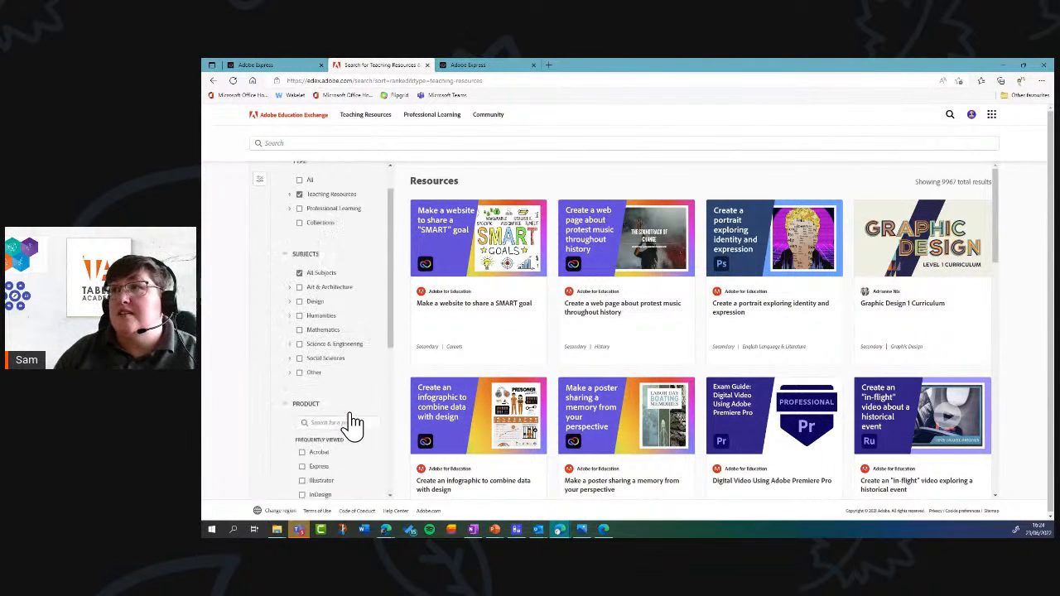
Search the teaching resources for "character" and look through the results.
click(320, 146)
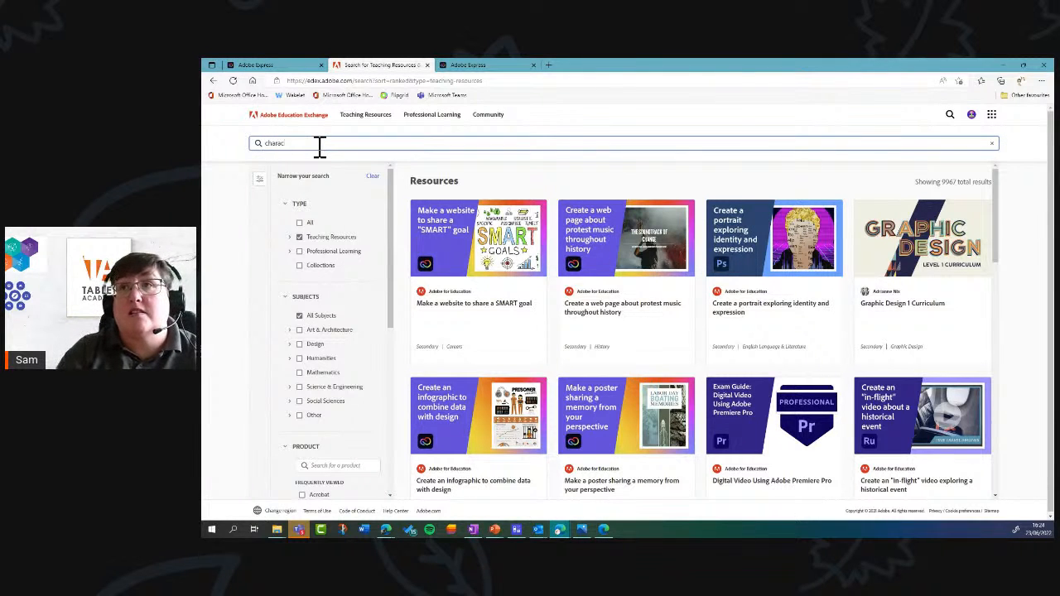
key(Return)
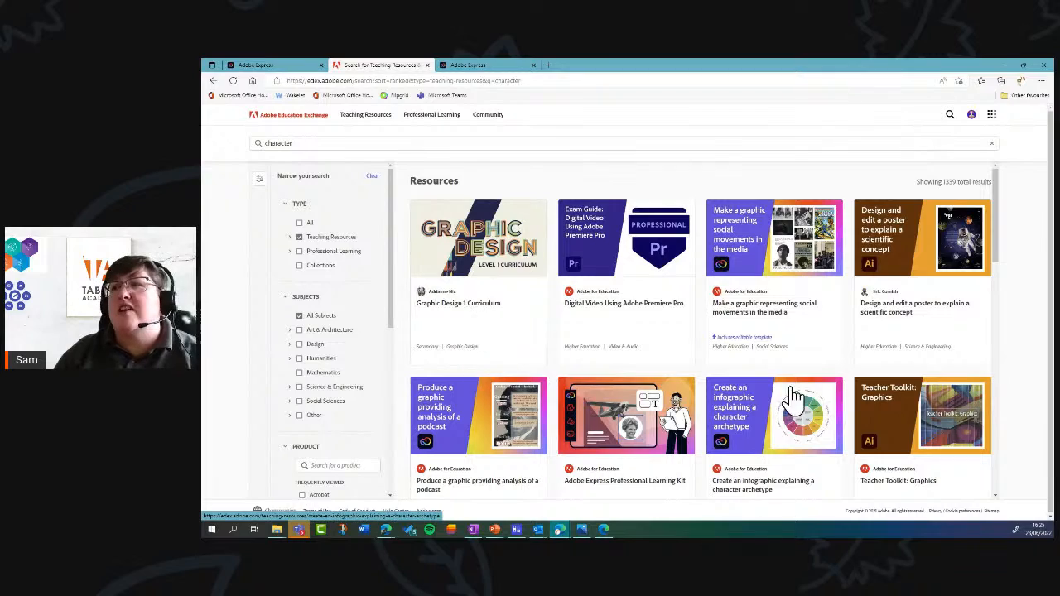
scroll(737, 359, down, 5)
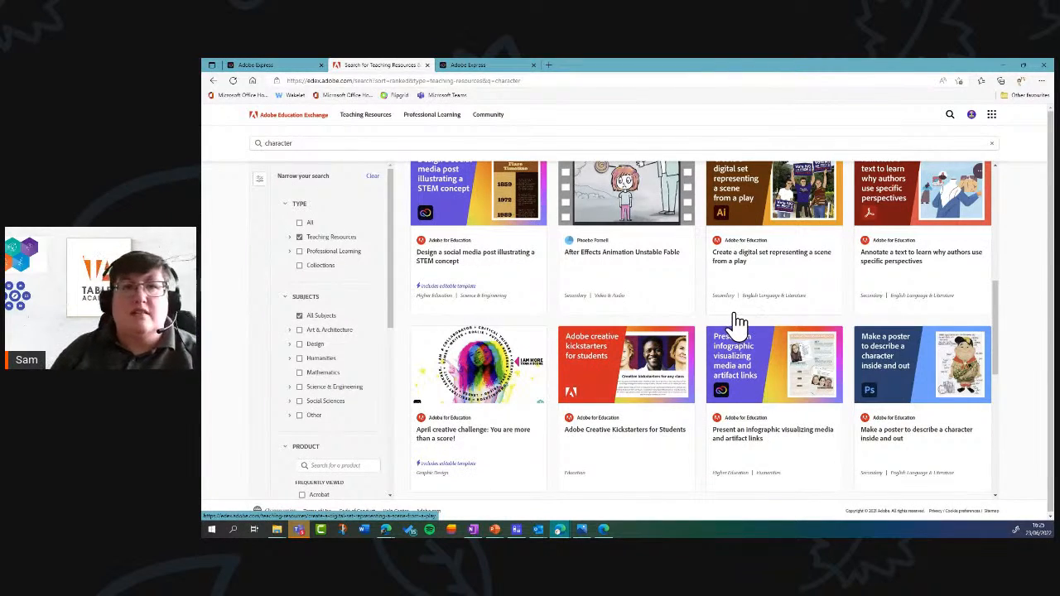
scroll(737, 322, up, 5)
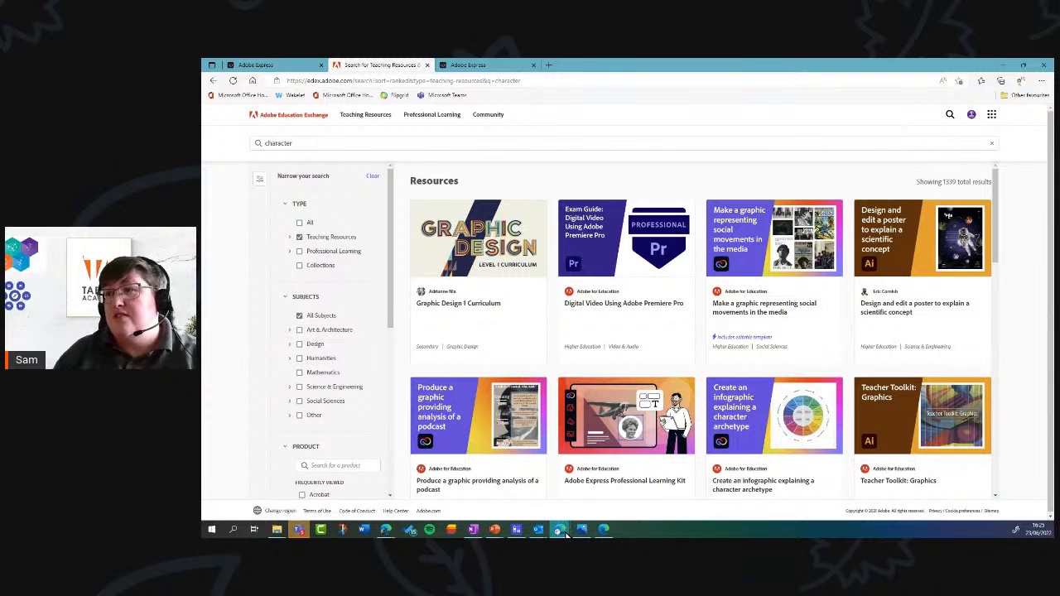
Switch to the TA Education teaching resources window, display a QR code for the page address, and close it.
mouse_move(566, 535)
click(580, 500)
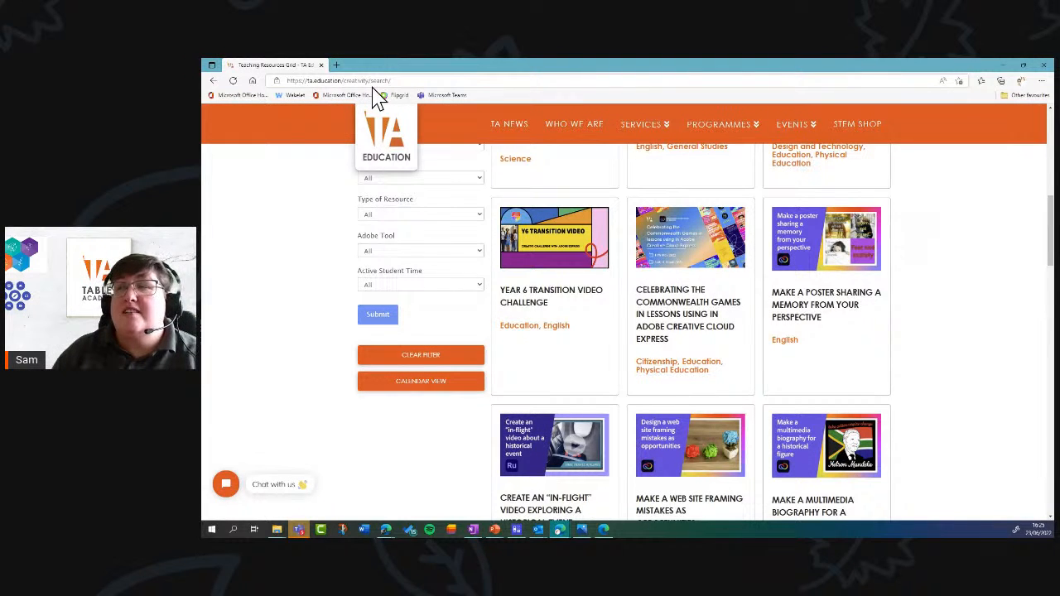
click(928, 80)
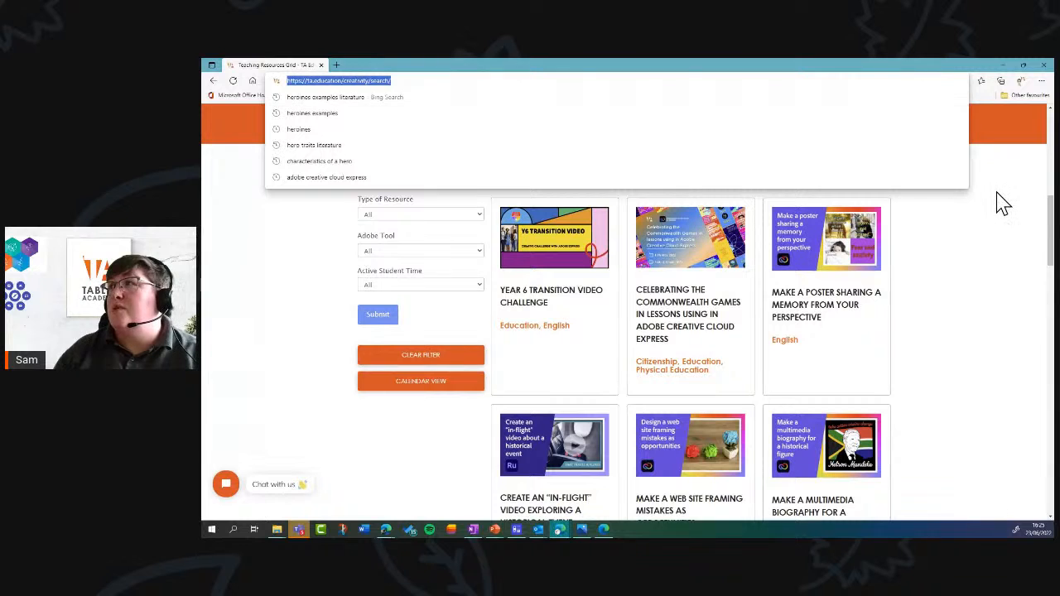
click(927, 81)
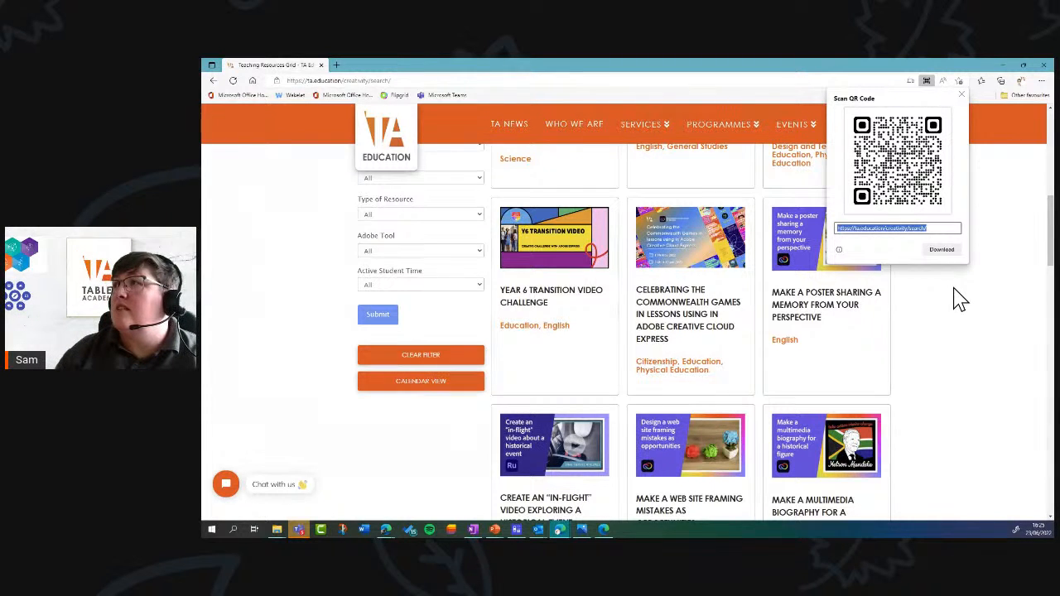
click(961, 94)
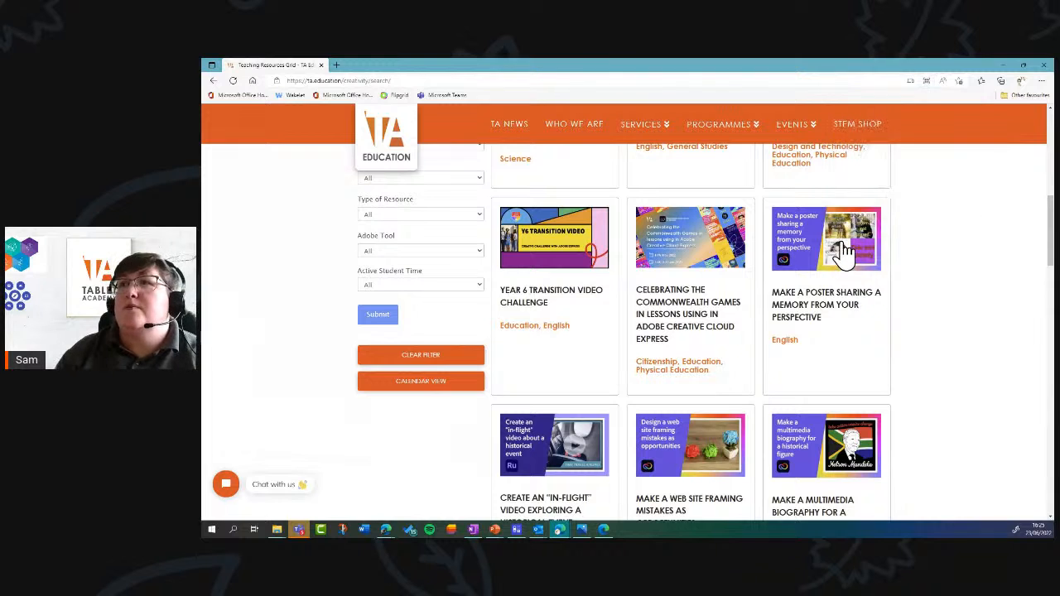
Examine the available choices in the Institution, Key Stage and Subject filters without changing them.
scroll(842, 253, up, 2)
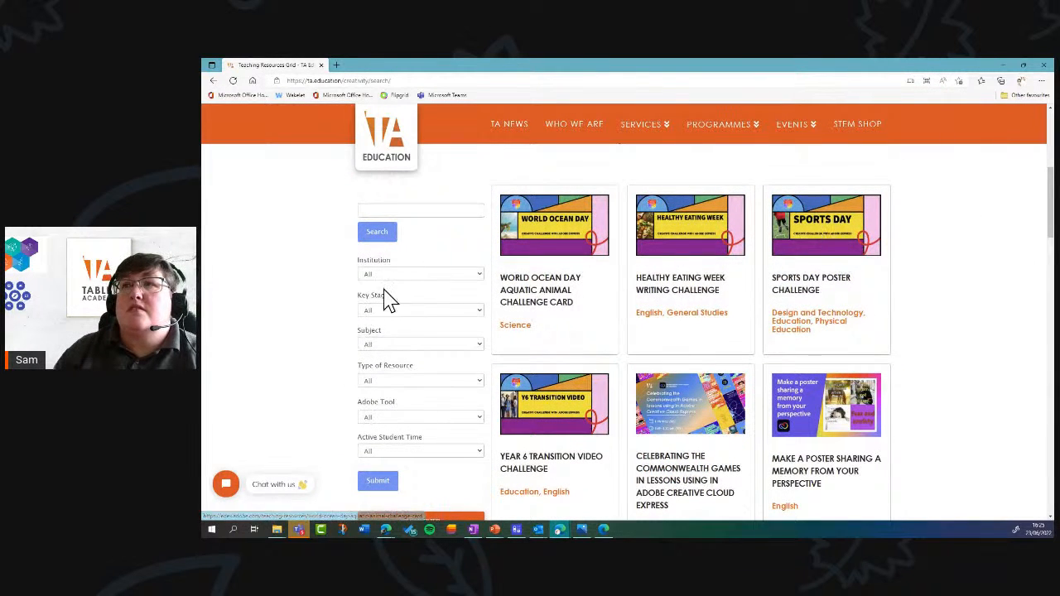
click(424, 276)
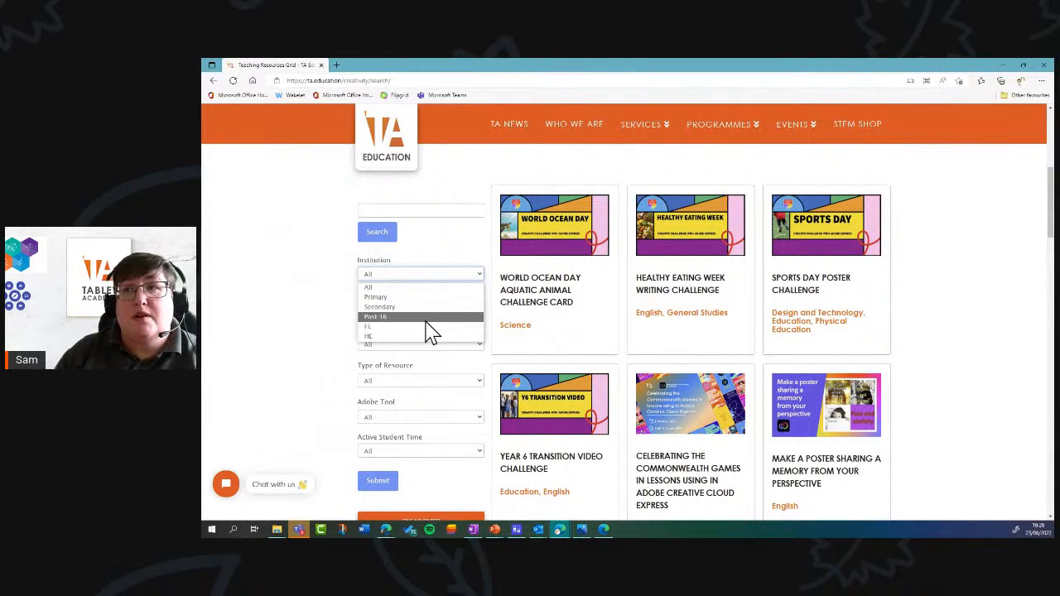
click(308, 315)
click(430, 314)
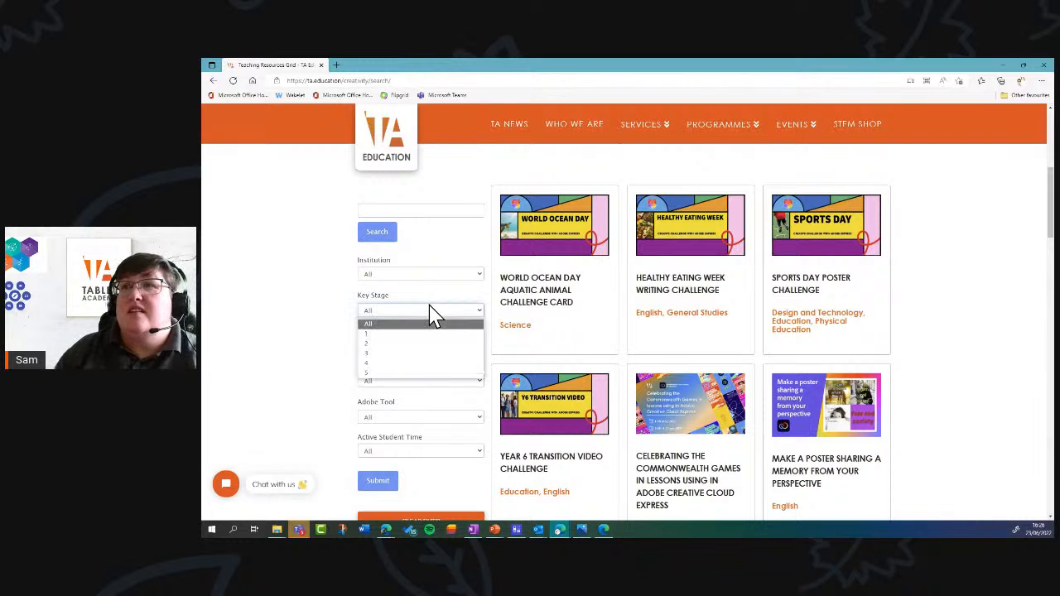
click(433, 315)
click(436, 345)
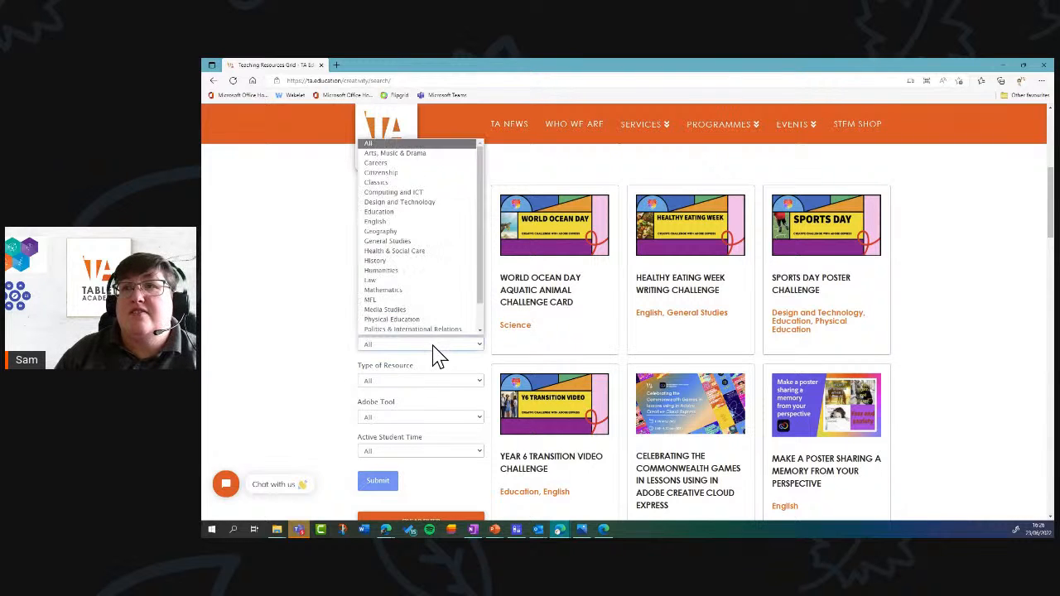
click(434, 348)
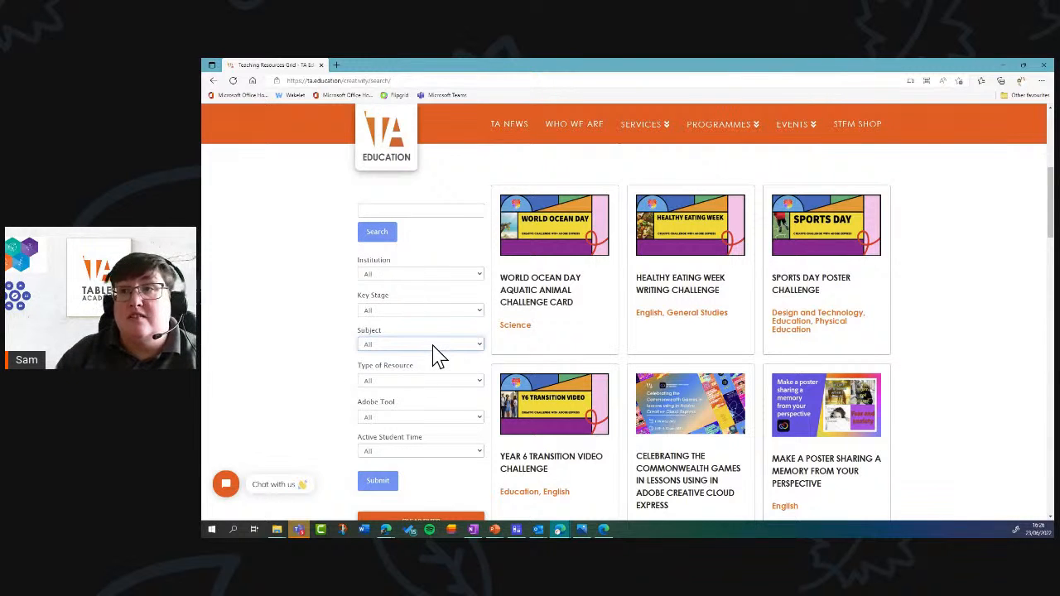
Examine the available choices in the Type of Resource and Adobe Tool filters, leaving both set to All.
click(438, 381)
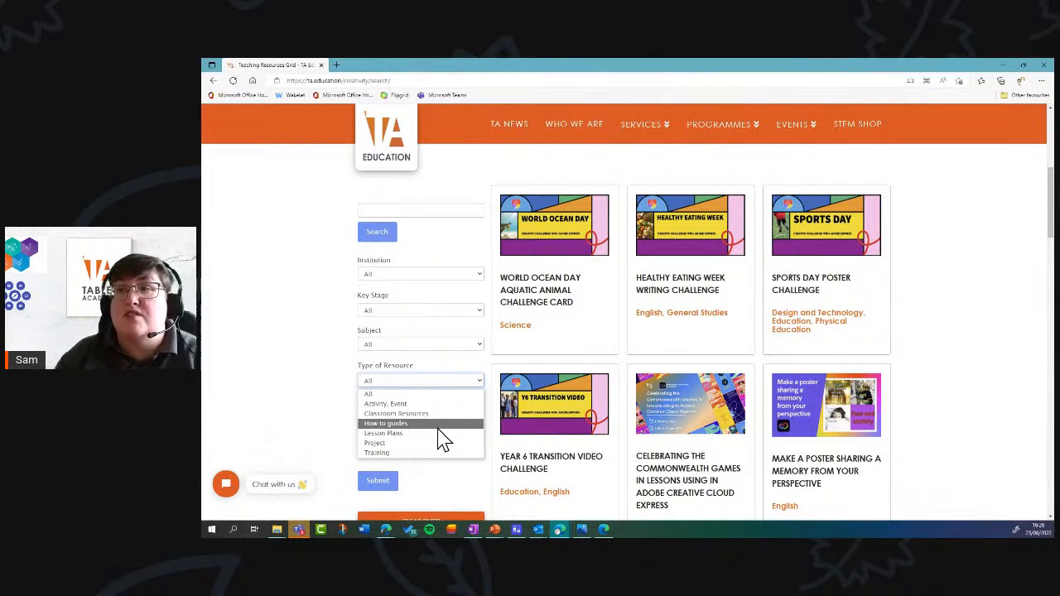
click(315, 426)
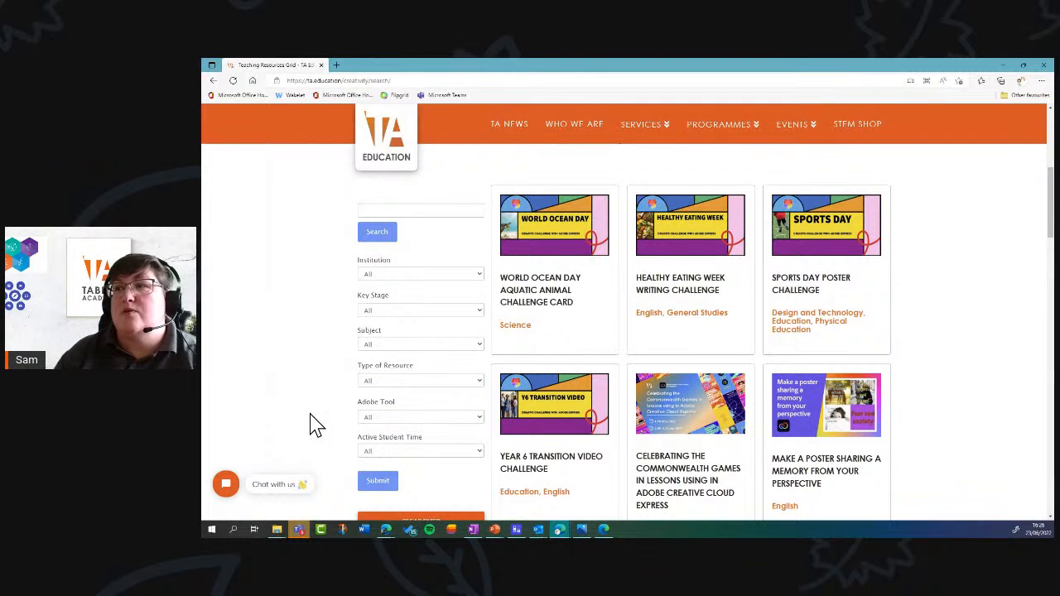
click(427, 382)
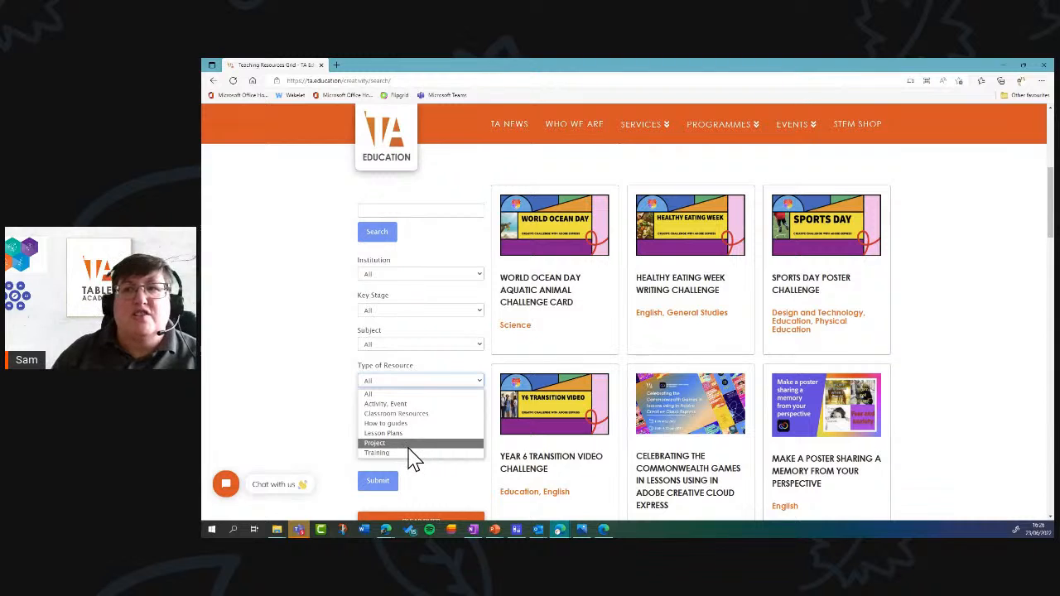
click(334, 420)
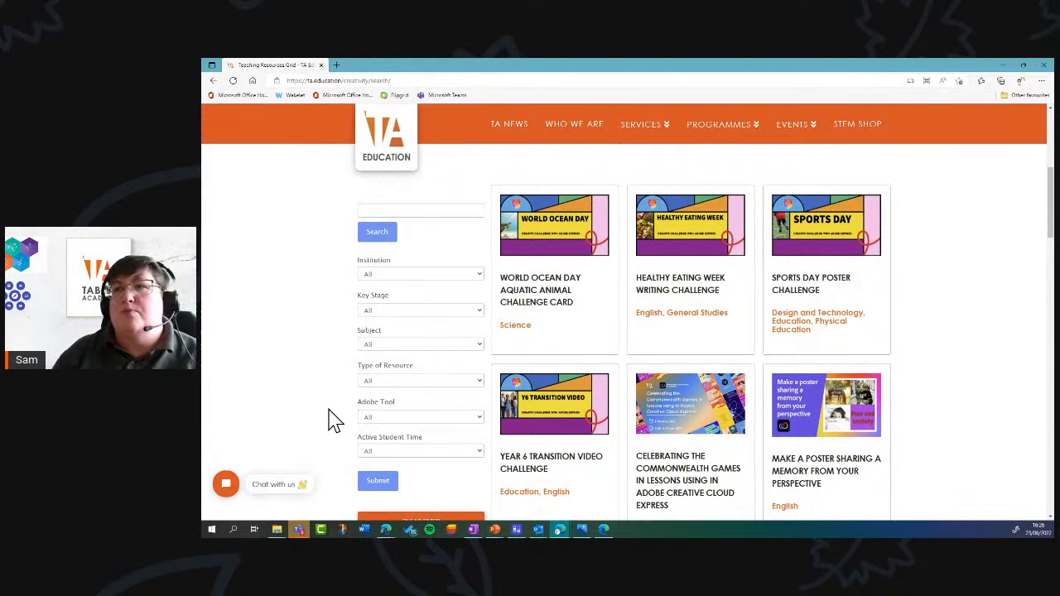
click(462, 418)
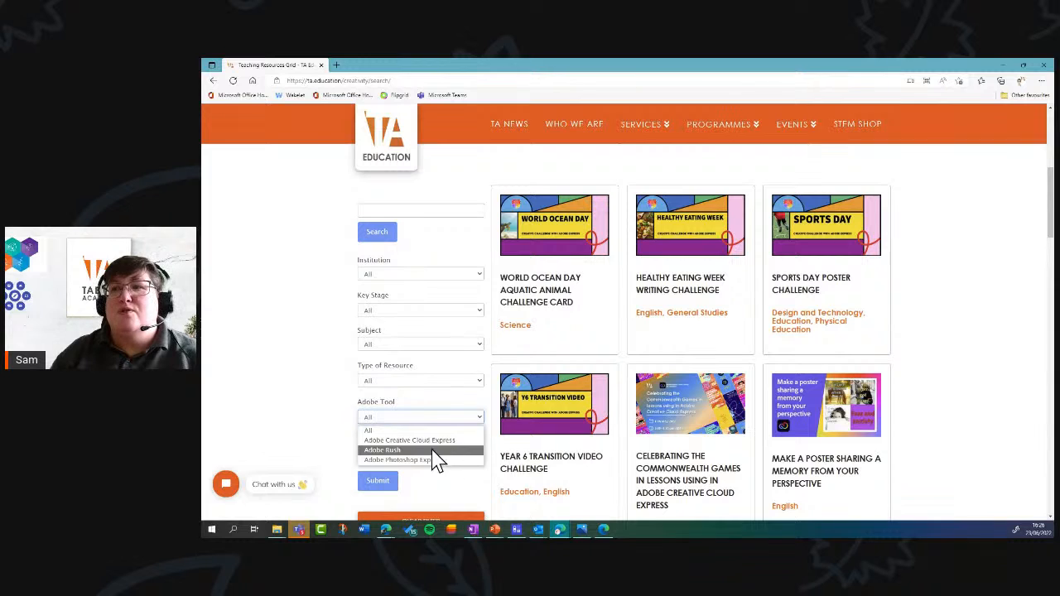
click(438, 495)
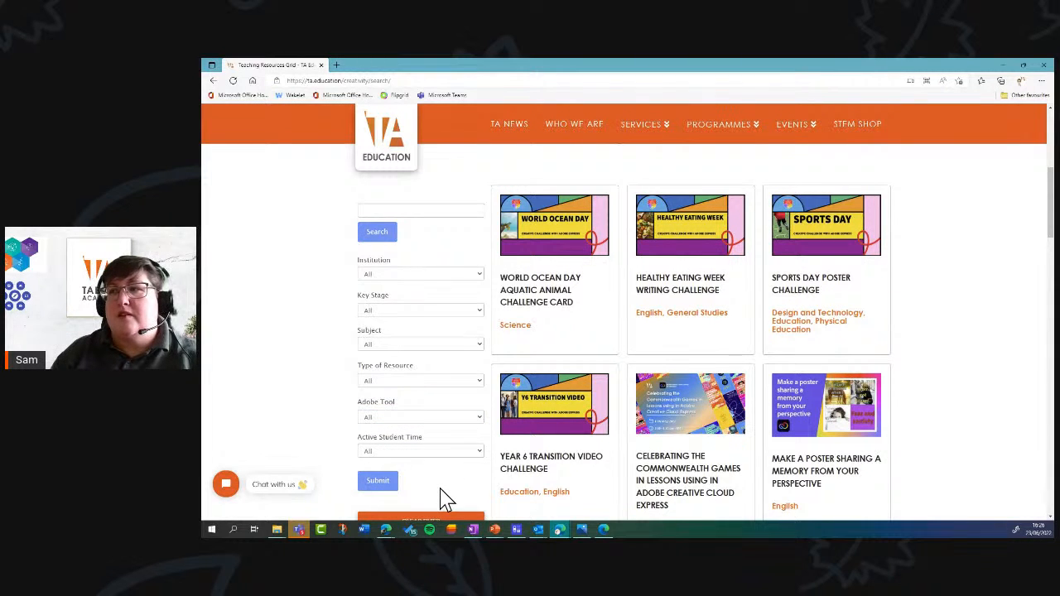
Search the TA Education teaching resources for "literature", replace the search with "maths", and look through the results.
click(390, 208)
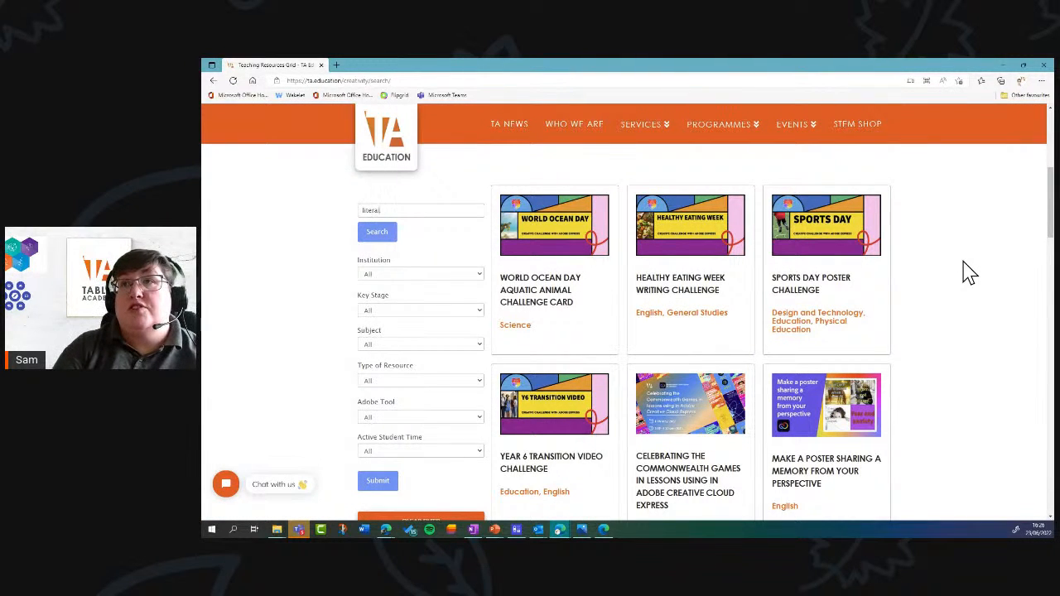
key(Return)
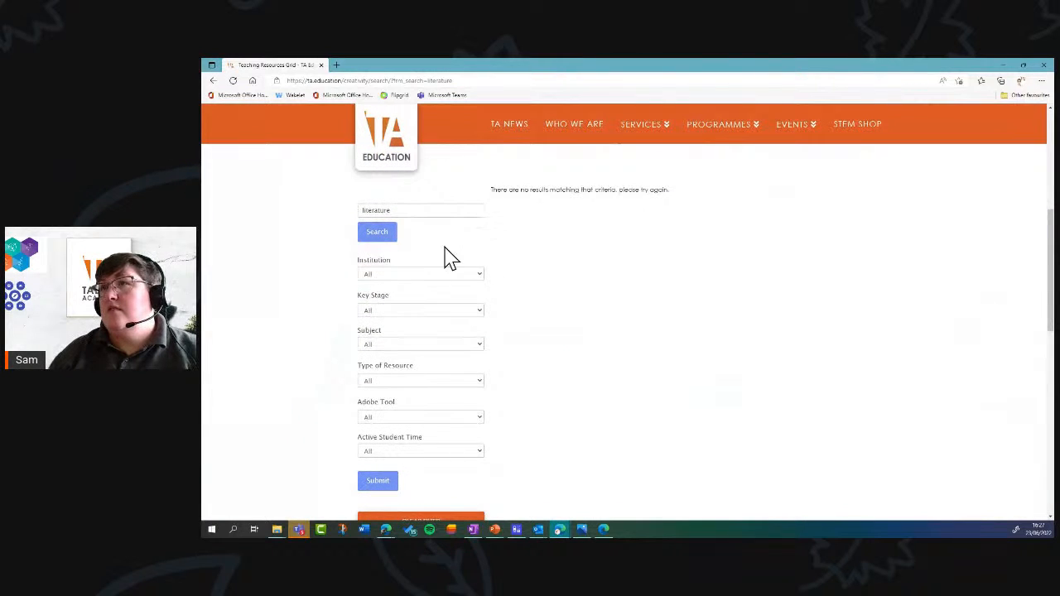
click(409, 211)
drag(408, 210, 335, 221)
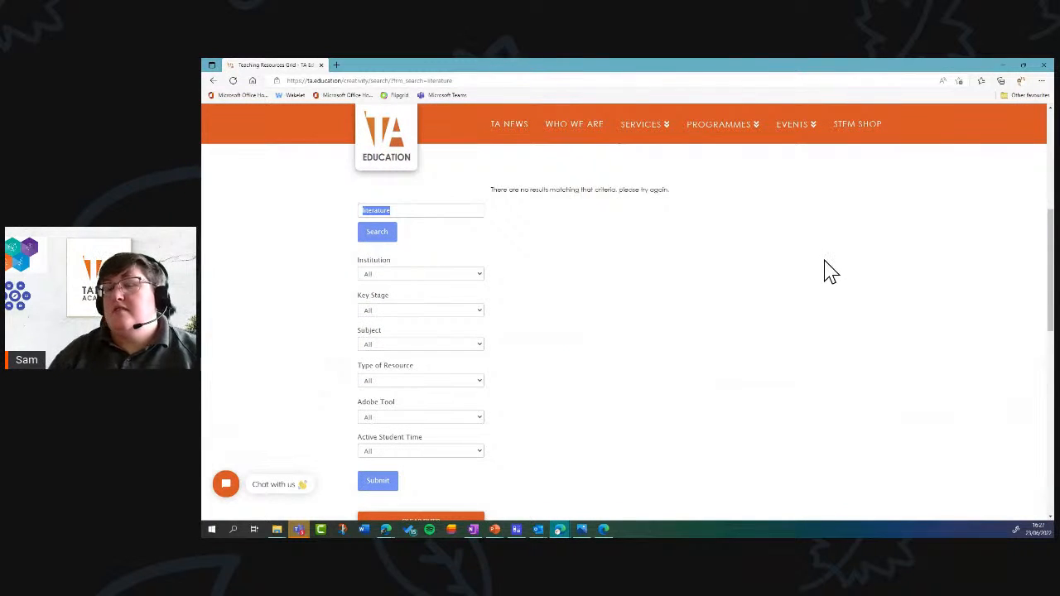
key(BackSpace)
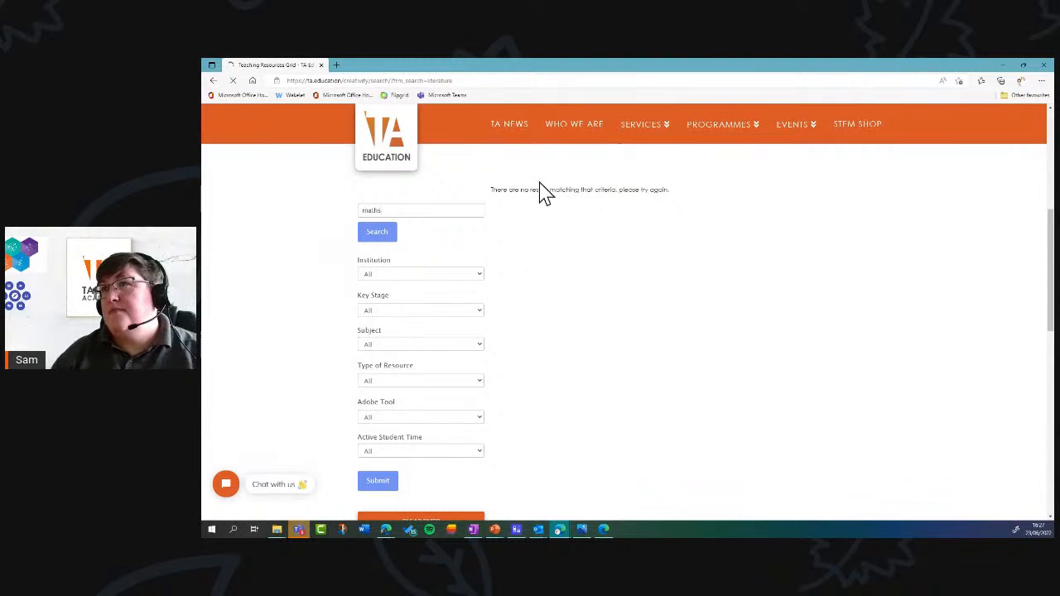
scroll(537, 285, down, 5)
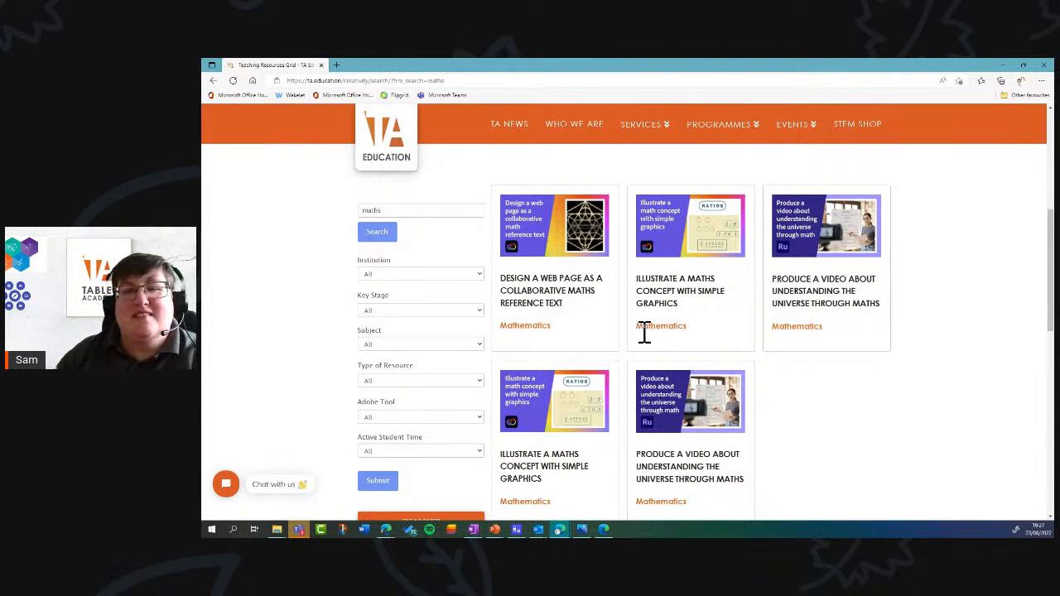
Look over the remaining maths resources on the TA Education page and return to the page introduction.
scroll(701, 355, down, 3)
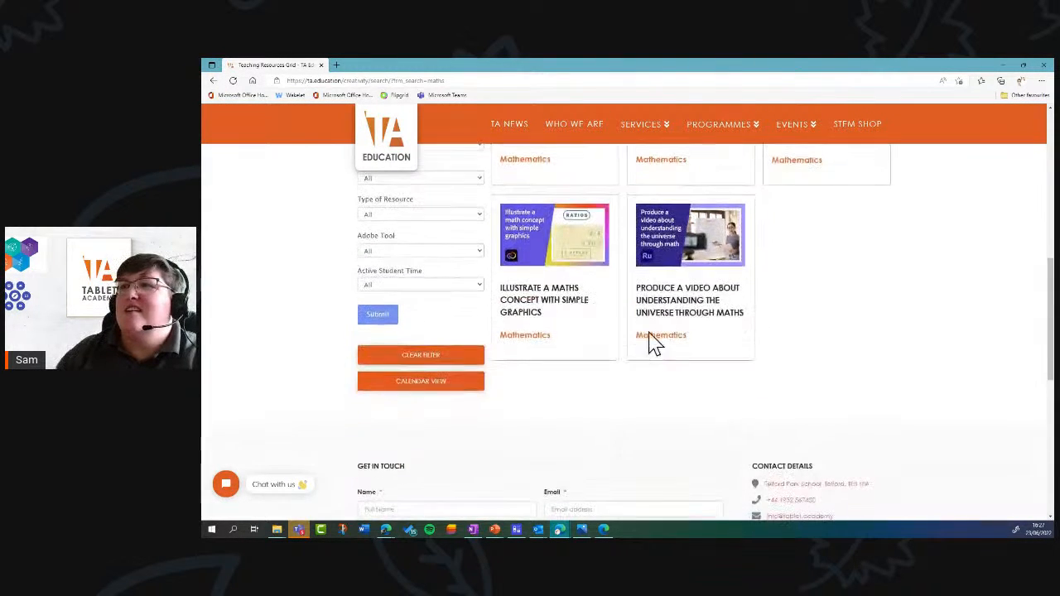
scroll(593, 372, up, 5)
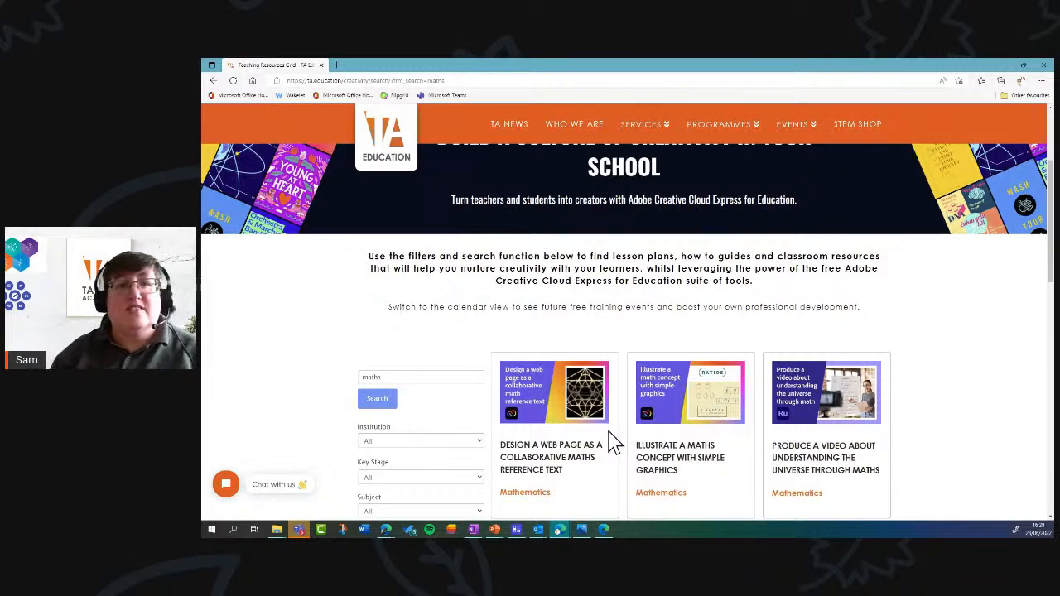
Switch to the Adobe Express home page and briefly display the list of Adobe web apps and services.
mouse_move(559, 533)
click(547, 503)
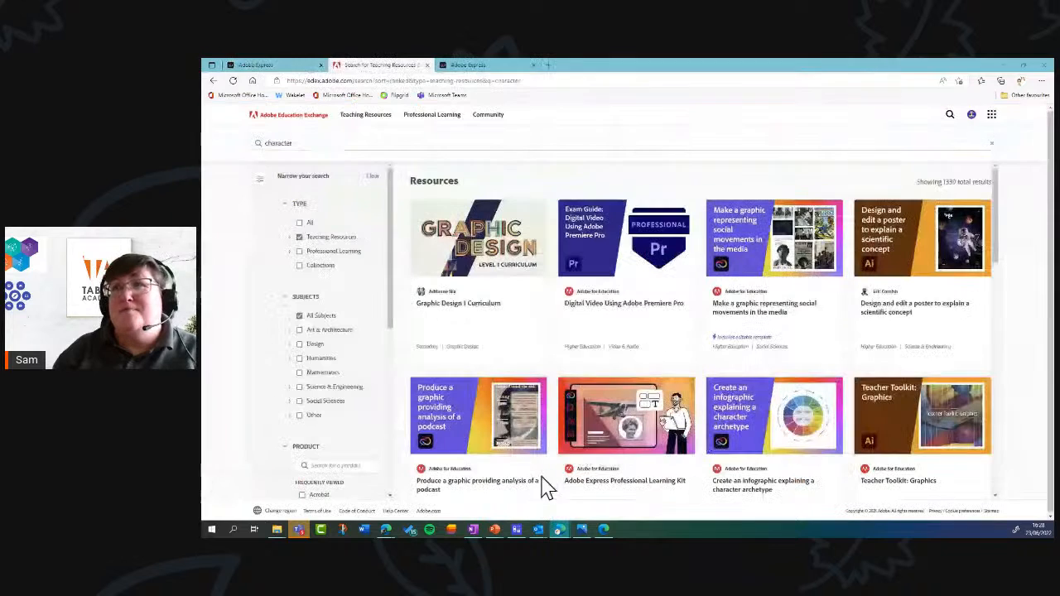
click(280, 66)
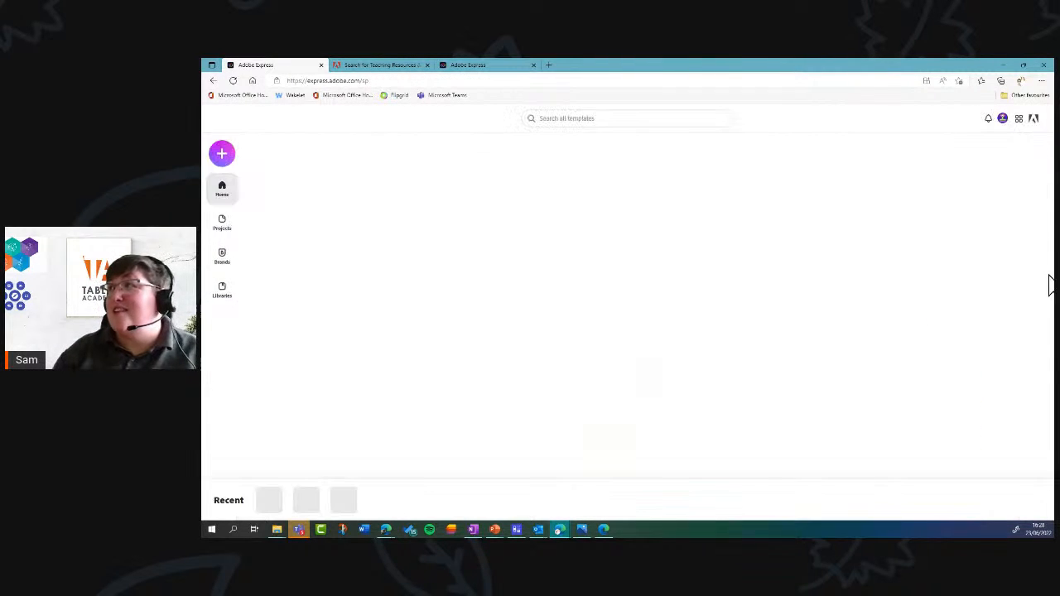
click(1019, 121)
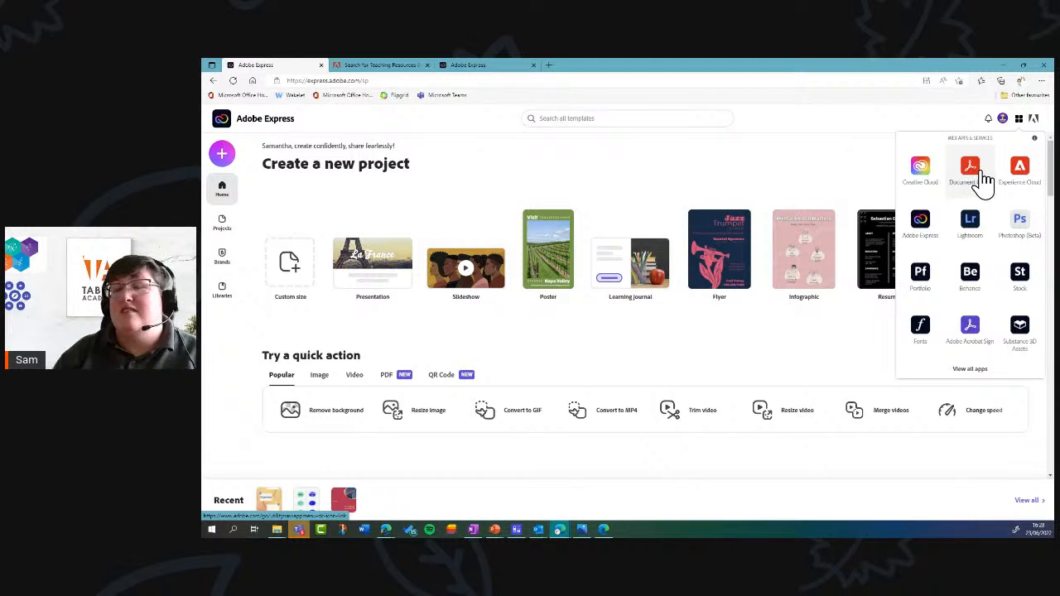
click(830, 181)
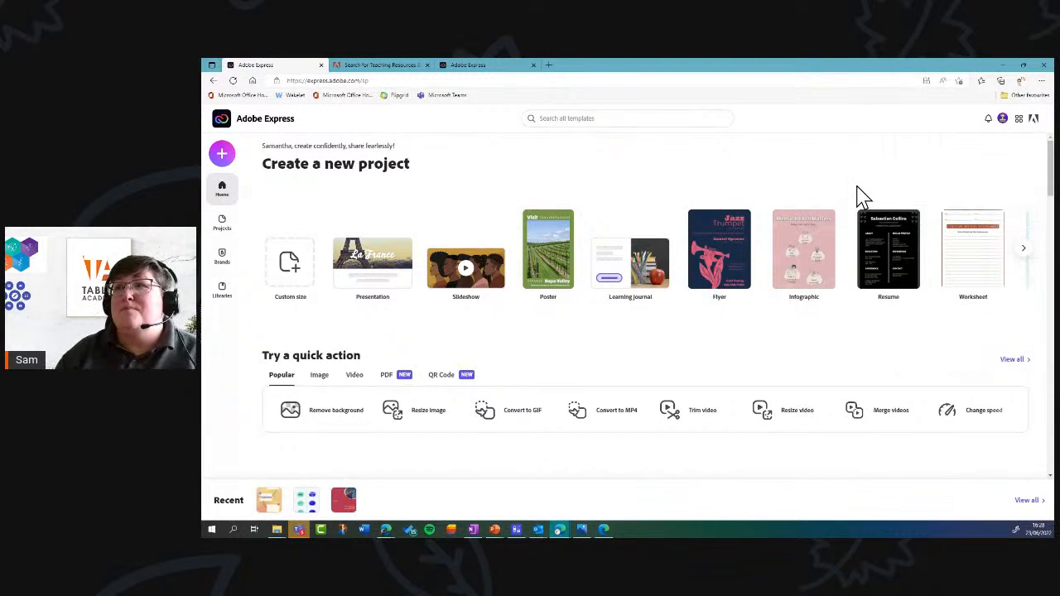